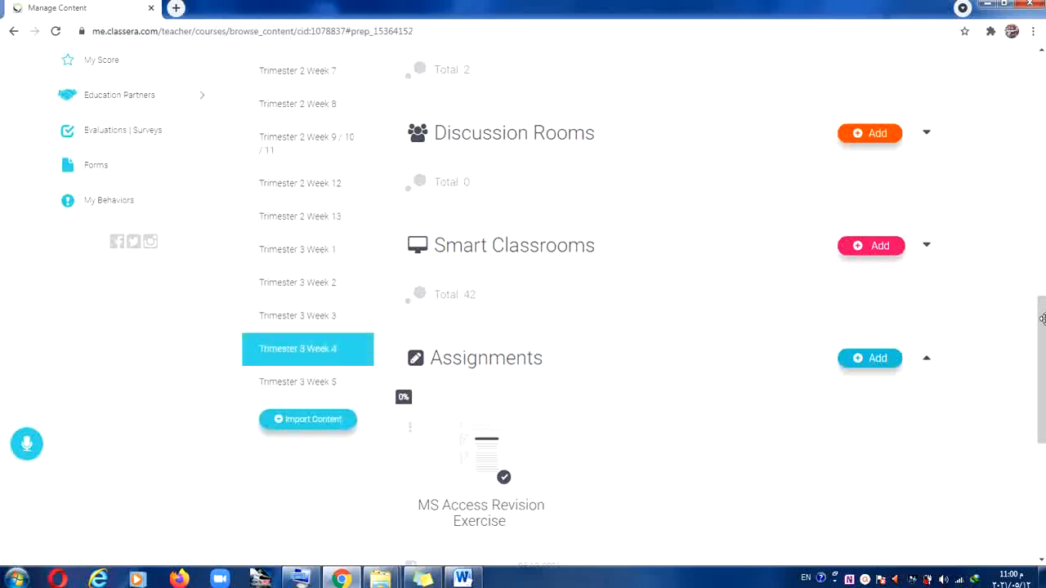
Open the MS Access Revision Exercise assignment and download the database attached to its questions.
{"action": "left_click_drag", "start_coordinate": [1042, 326], "coordinate": [1042, 357]}
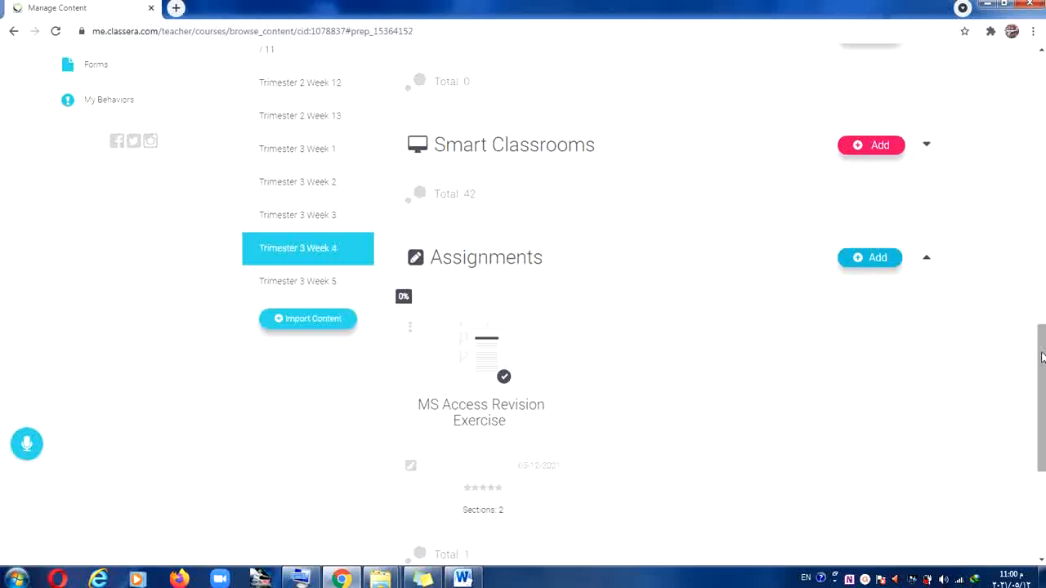
{"action": "left_click", "coordinate": [503, 418]}
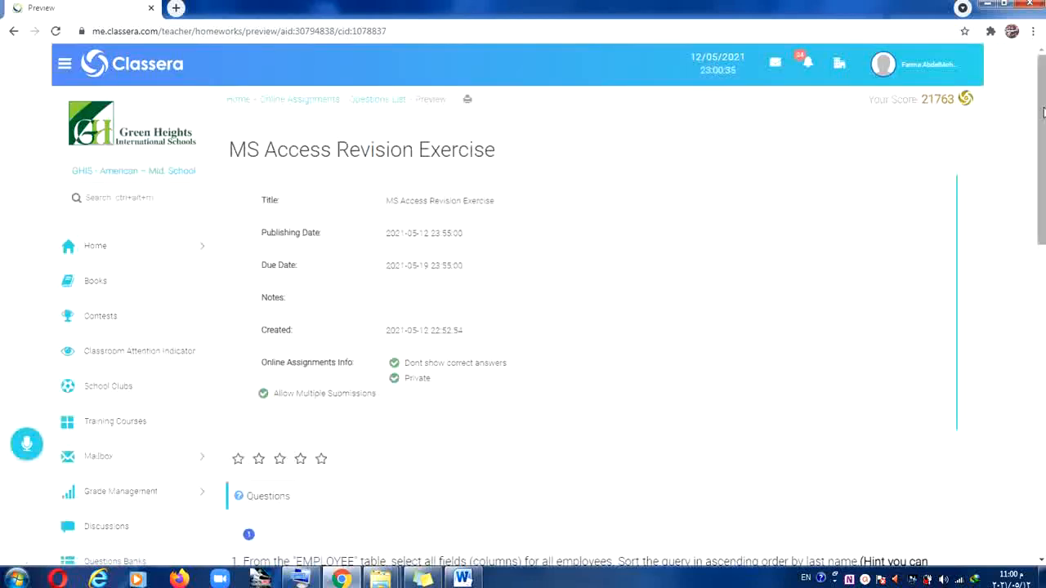
{"action": "left_click_drag", "start_coordinate": [1043, 112], "coordinate": [1043, 201]}
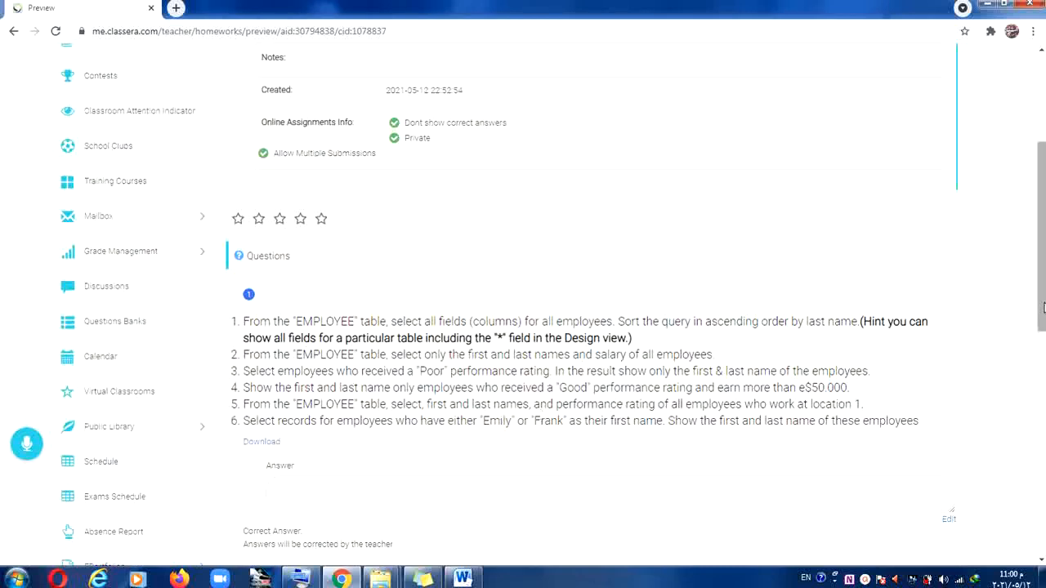
{"action": "scroll", "coordinate": [618, 370], "scroll_direction": "down", "scroll_amount": 1}
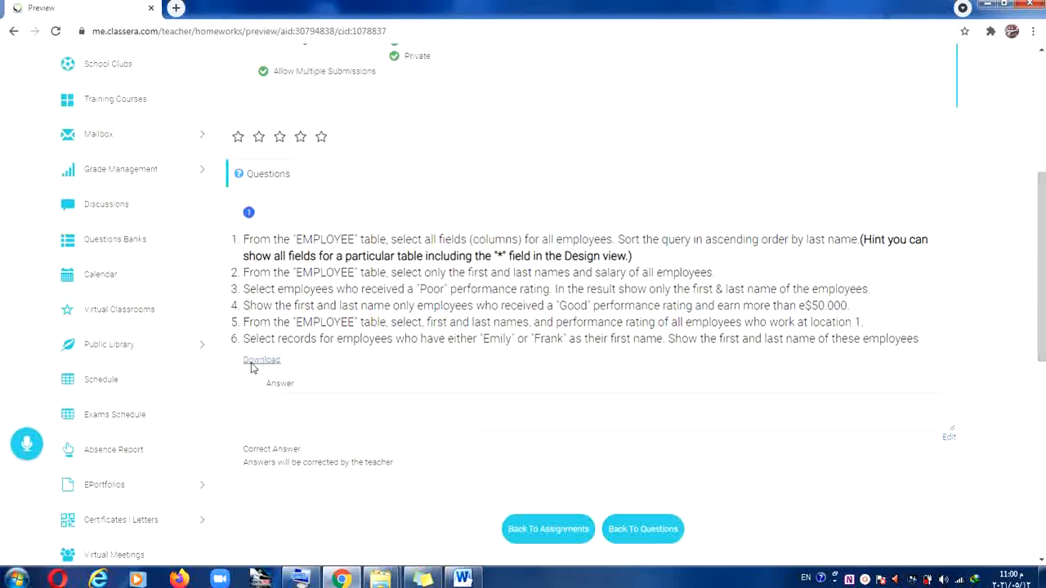
{"action": "left_click", "coordinate": [253, 360]}
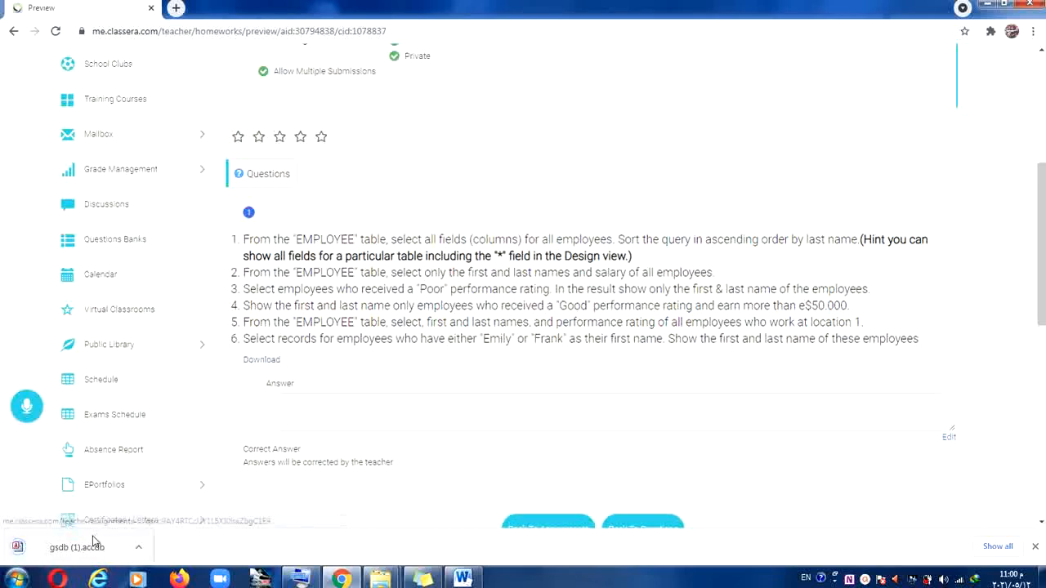
Open the downloaded gsdb (1).accdb in Microsoft Access with its content enabled, and collapse the Forms and Reports groups.
{"action": "left_click", "coordinate": [92, 546]}
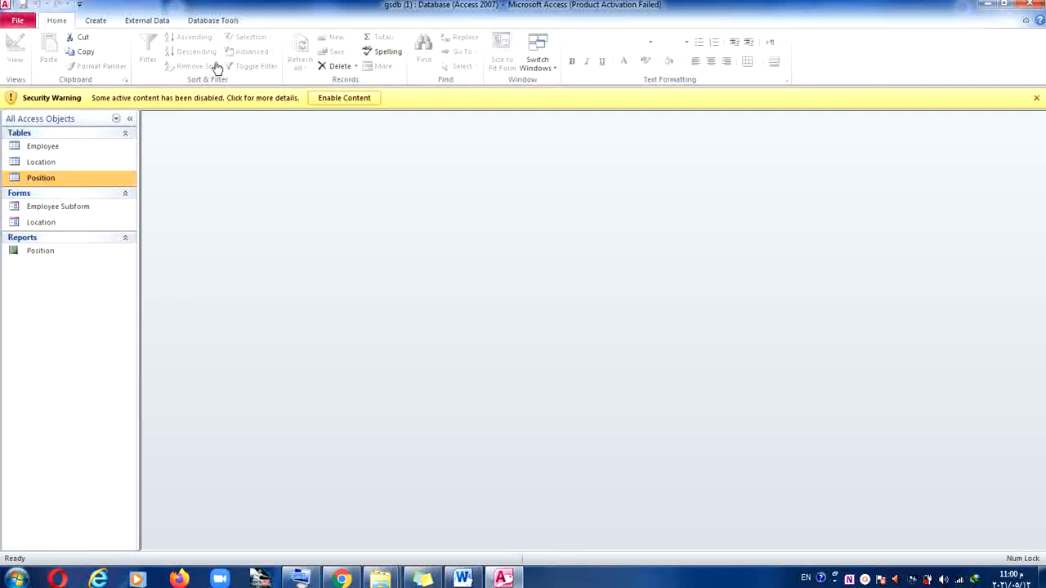
{"action": "left_click", "coordinate": [344, 100]}
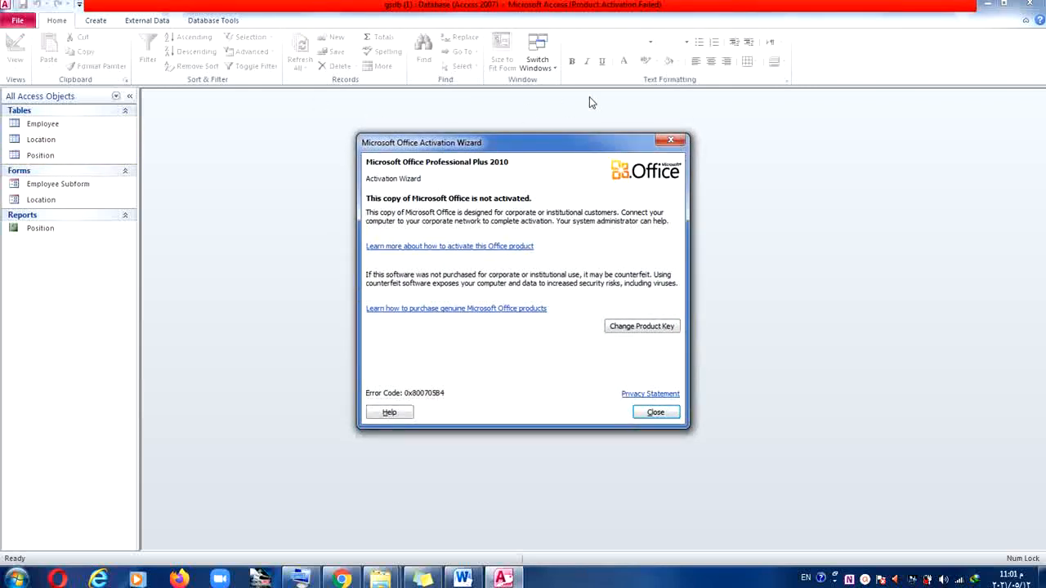
{"action": "left_click", "coordinate": [672, 143]}
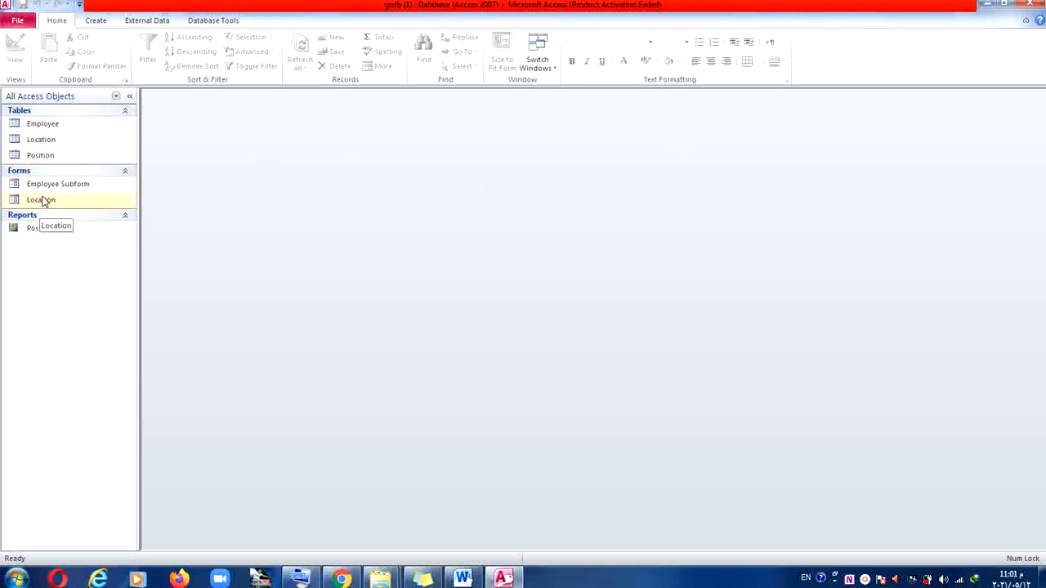
{"action": "left_click", "coordinate": [107, 171]}
{"action": "left_click", "coordinate": [107, 183]}
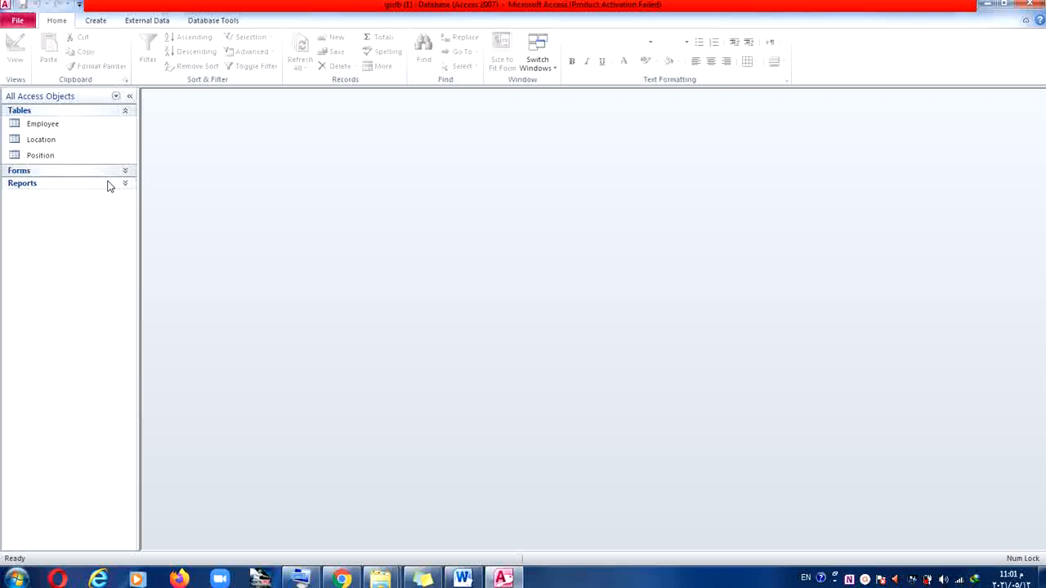
Review the Employee table's fields and data types in its maximized design, and view its records as a datasheet.
{"action": "left_click", "coordinate": [115, 125]}
{"action": "right_click", "coordinate": [115, 125]}
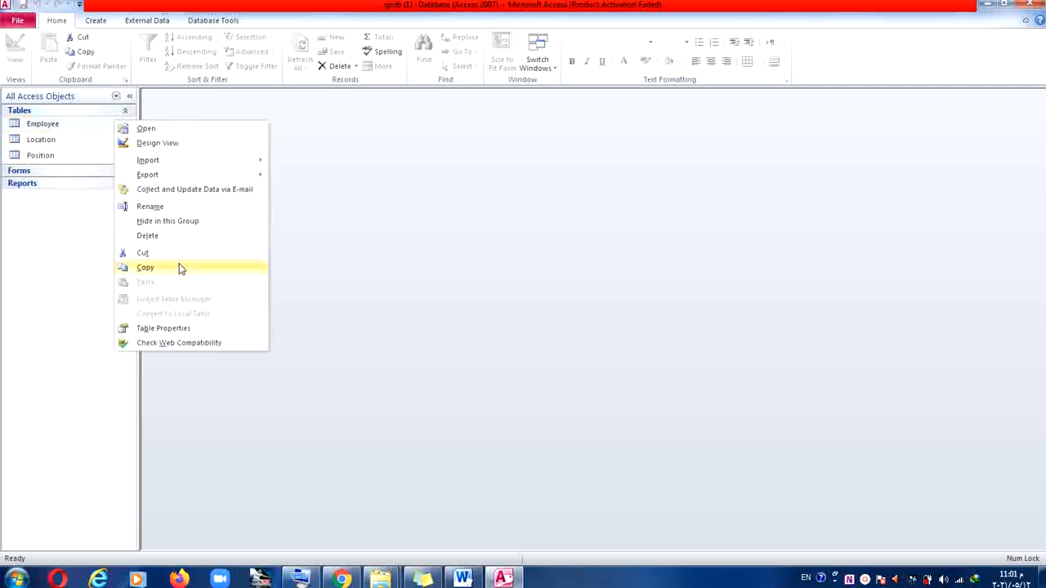
{"action": "left_click", "coordinate": [201, 144]}
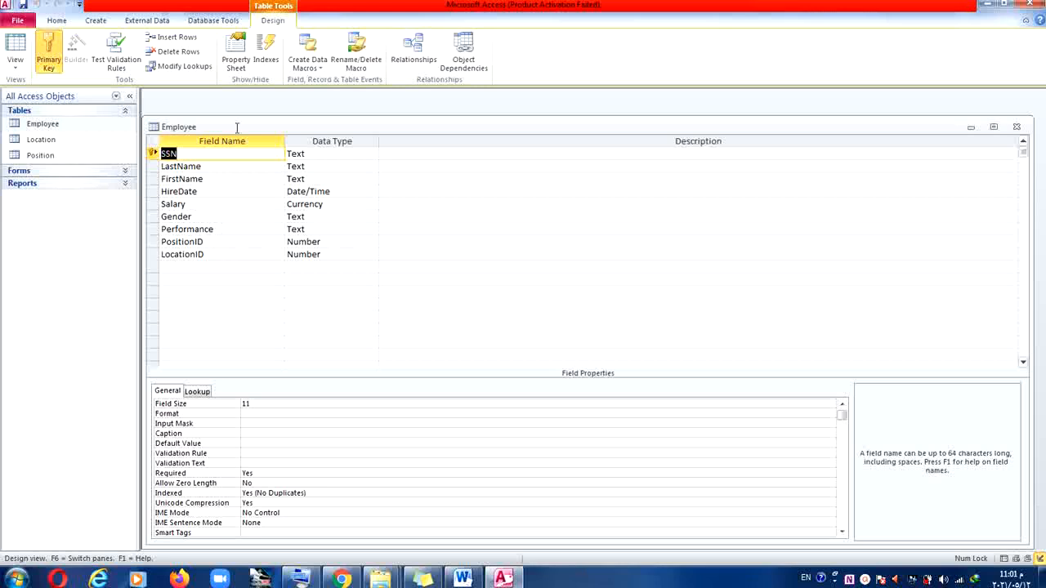
{"action": "left_click", "coordinate": [993, 127]}
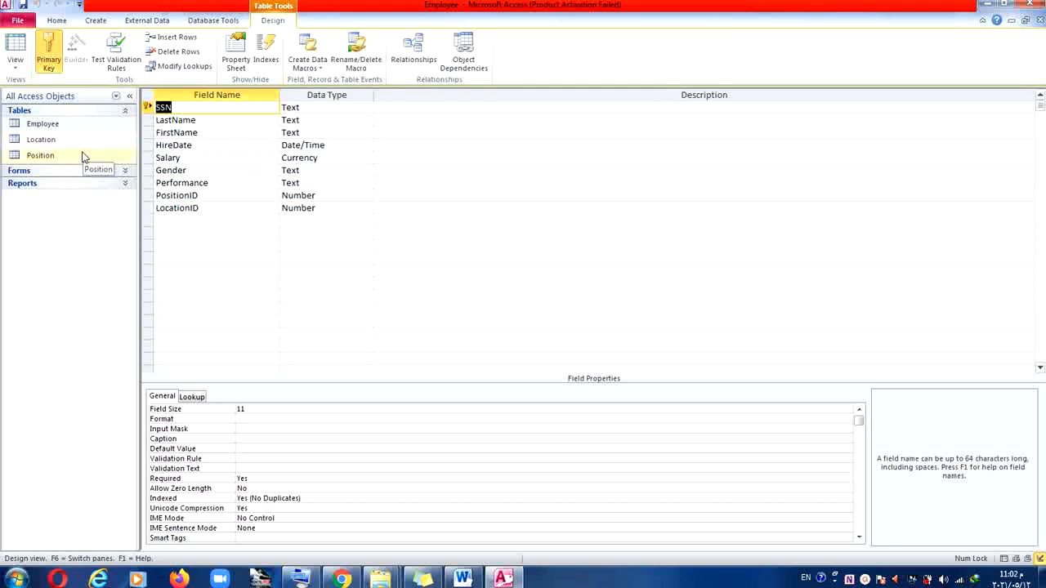
{"action": "left_click", "coordinate": [16, 49]}
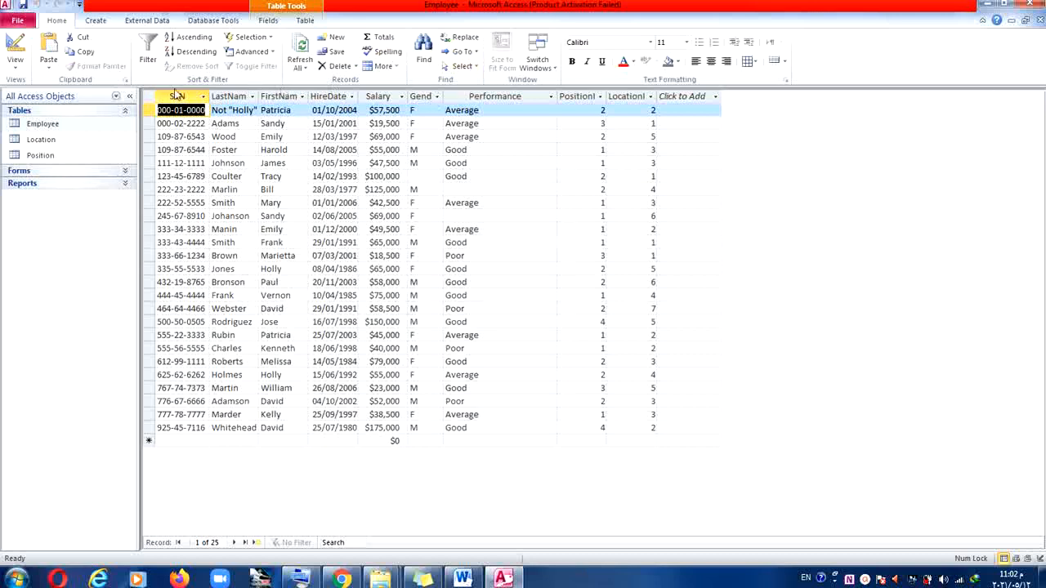
Review the design of the Location table and both the design and records of the Position table.
{"action": "right_click", "coordinate": [85, 138]}
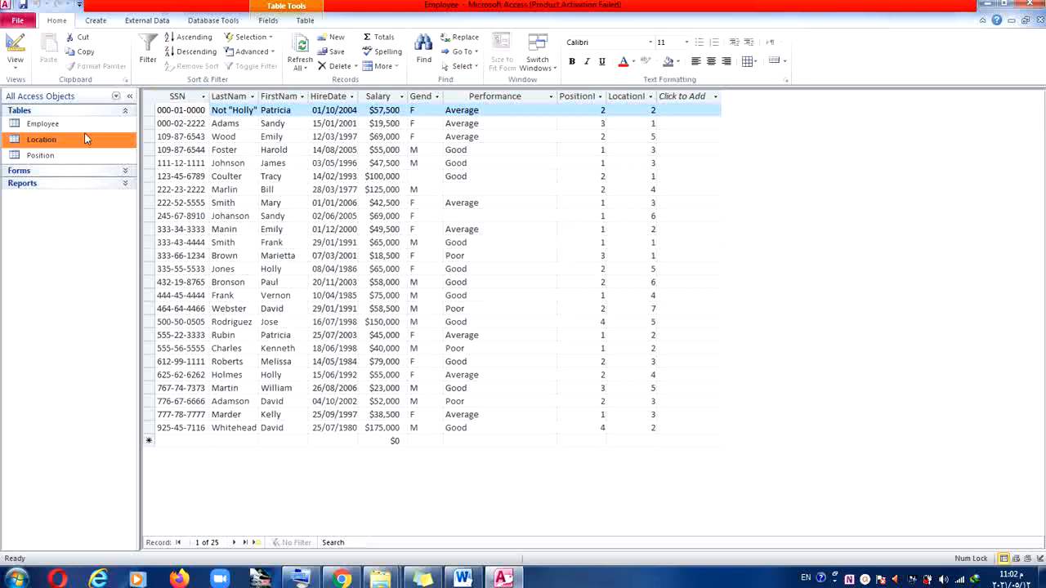
{"action": "left_click", "coordinate": [137, 157]}
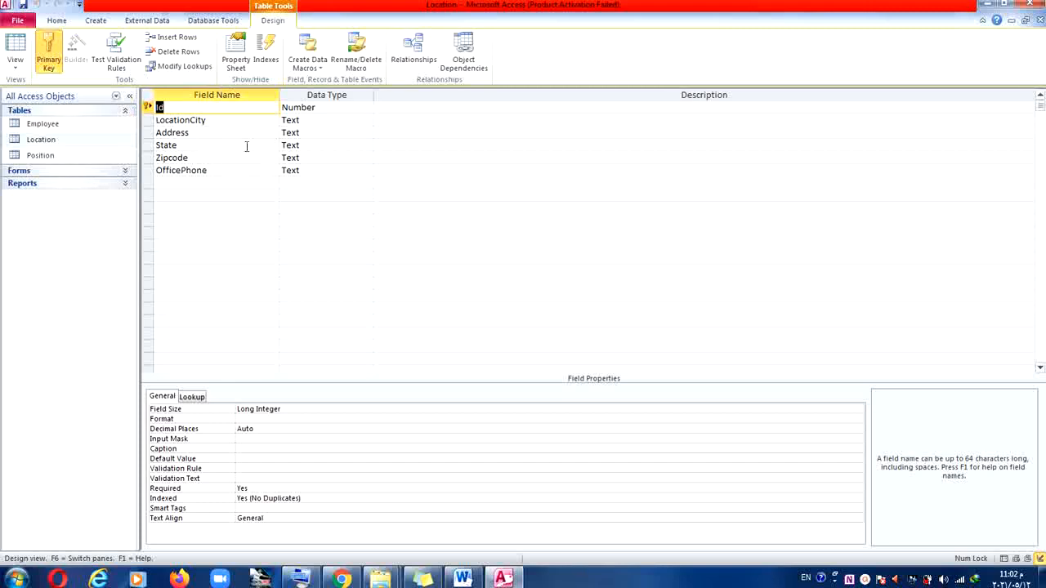
{"action": "right_click", "coordinate": [73, 154]}
{"action": "left_click", "coordinate": [91, 174]}
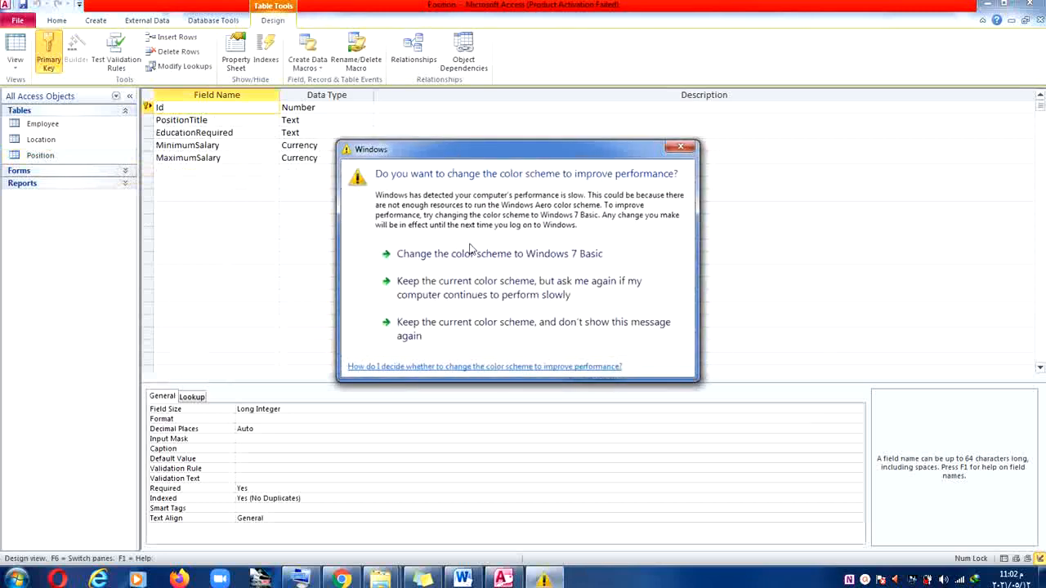
{"action": "left_click", "coordinate": [682, 145]}
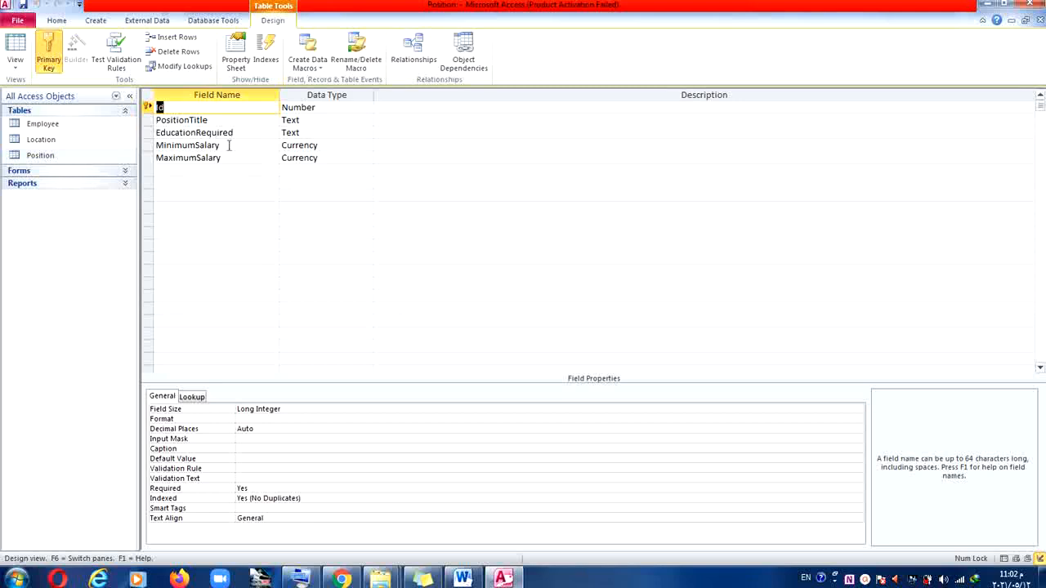
{"action": "left_click", "coordinate": [23, 43]}
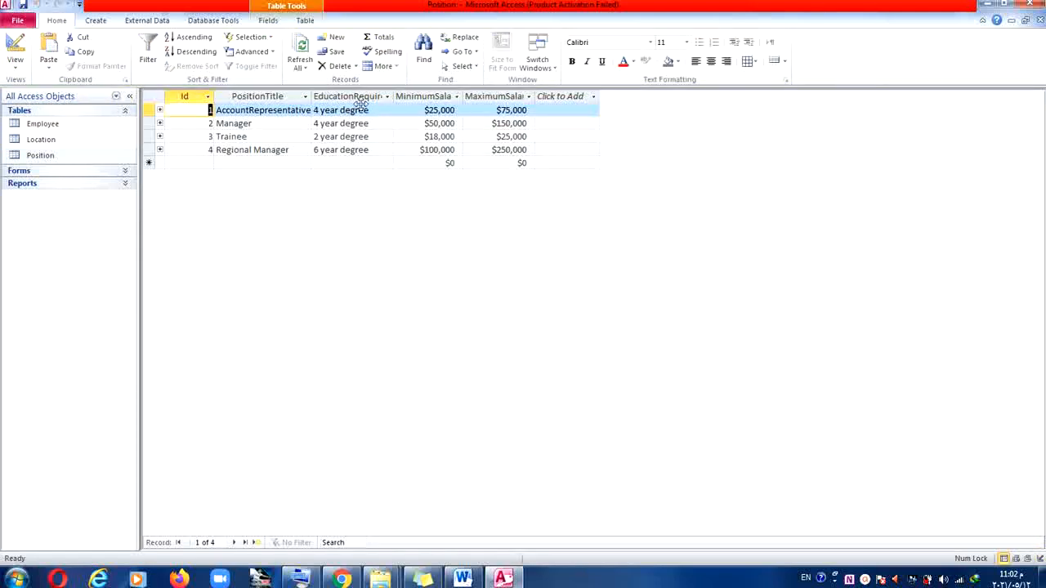
{"action": "double_click", "coordinate": [311, 97]}
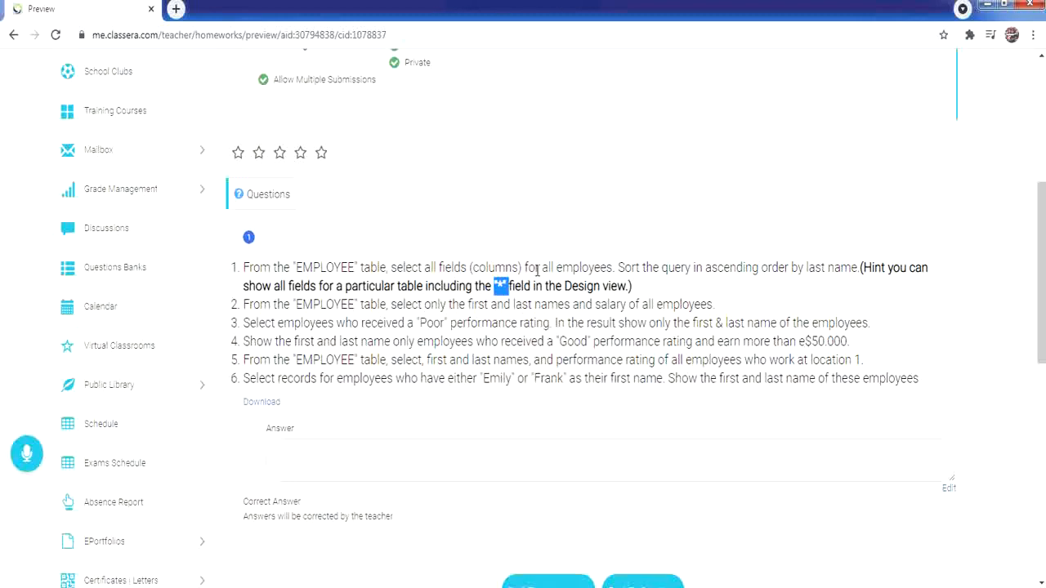
Create a query in Design view from the Employee table and enlarge its field list to show every field.
{"action": "left_click", "coordinate": [639, 283]}
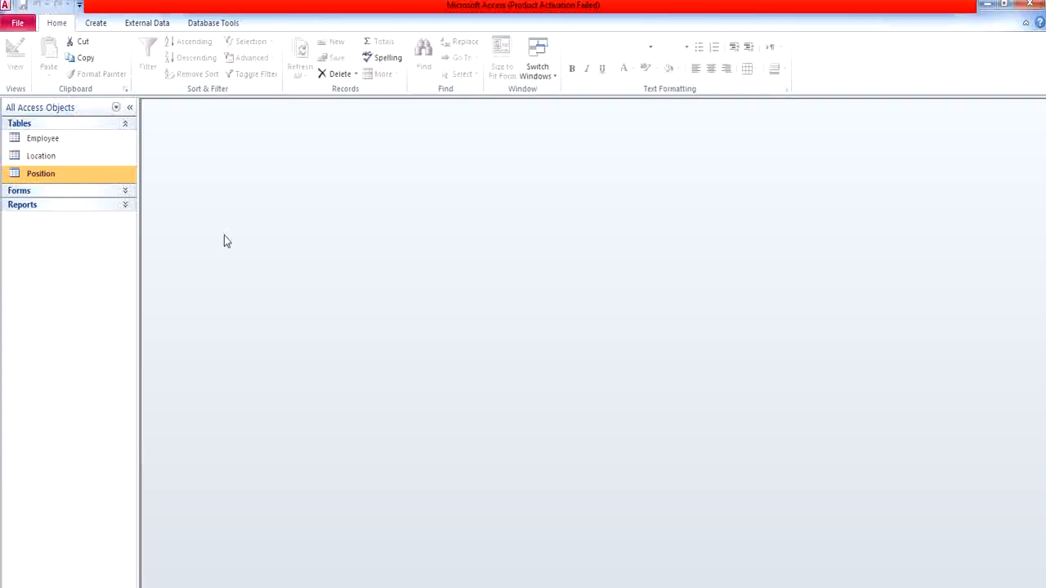
{"action": "left_click", "coordinate": [95, 23]}
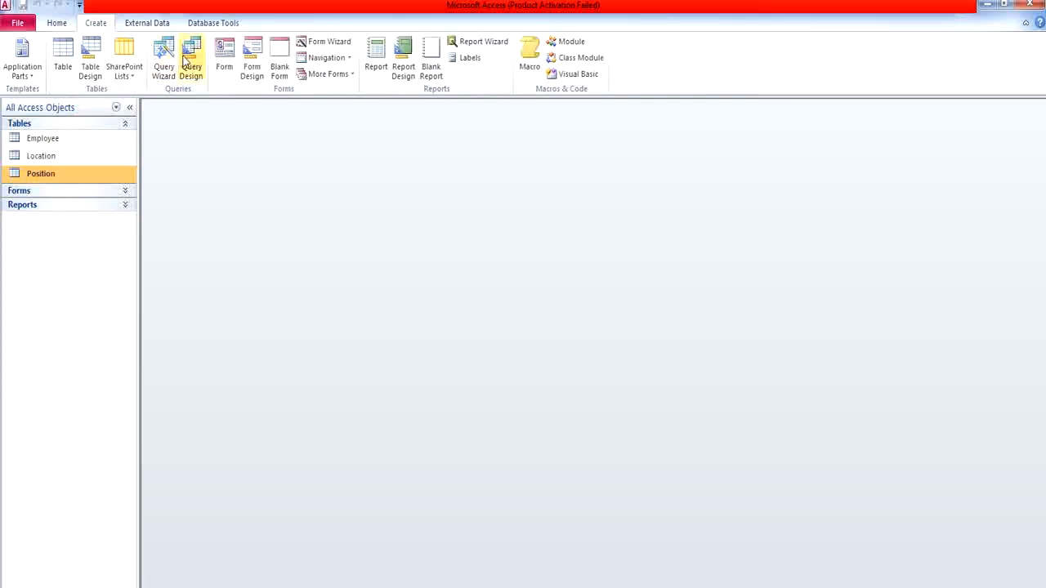
{"action": "left_click", "coordinate": [191, 67]}
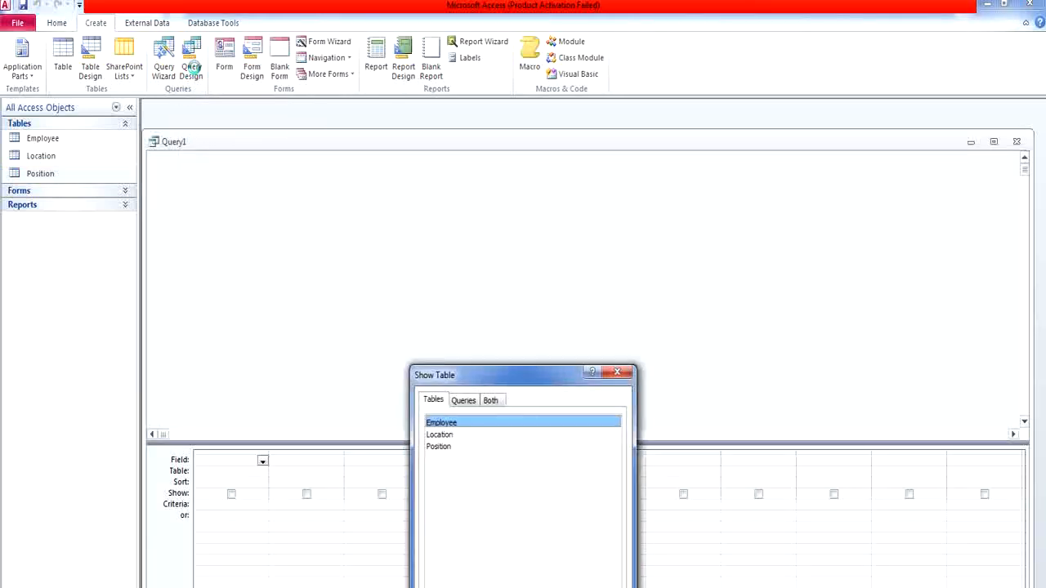
{"action": "double_click", "coordinate": [481, 425]}
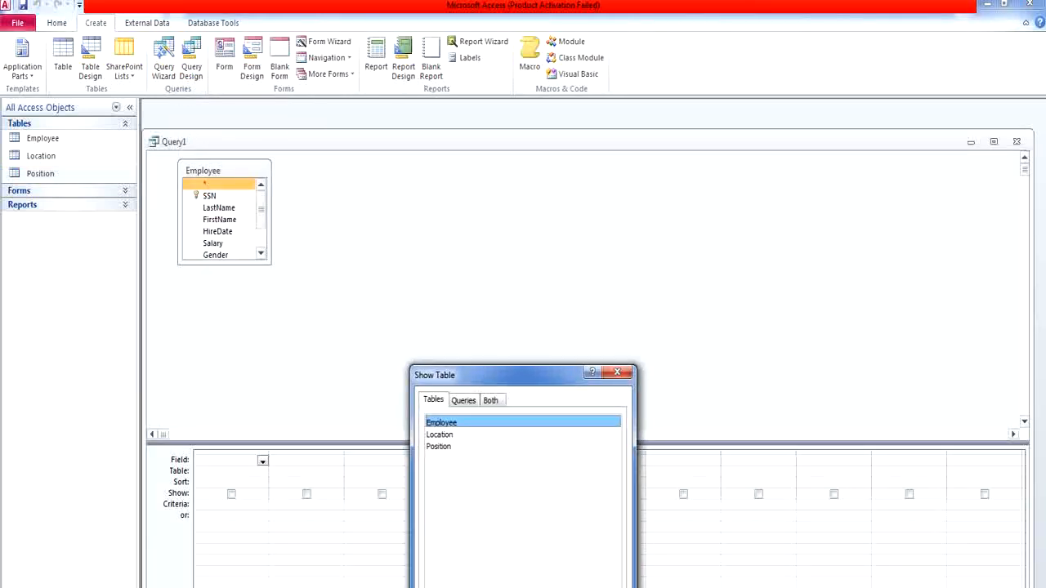
{"action": "left_click_drag", "start_coordinate": [548, 365], "coordinate": [528, 142]}
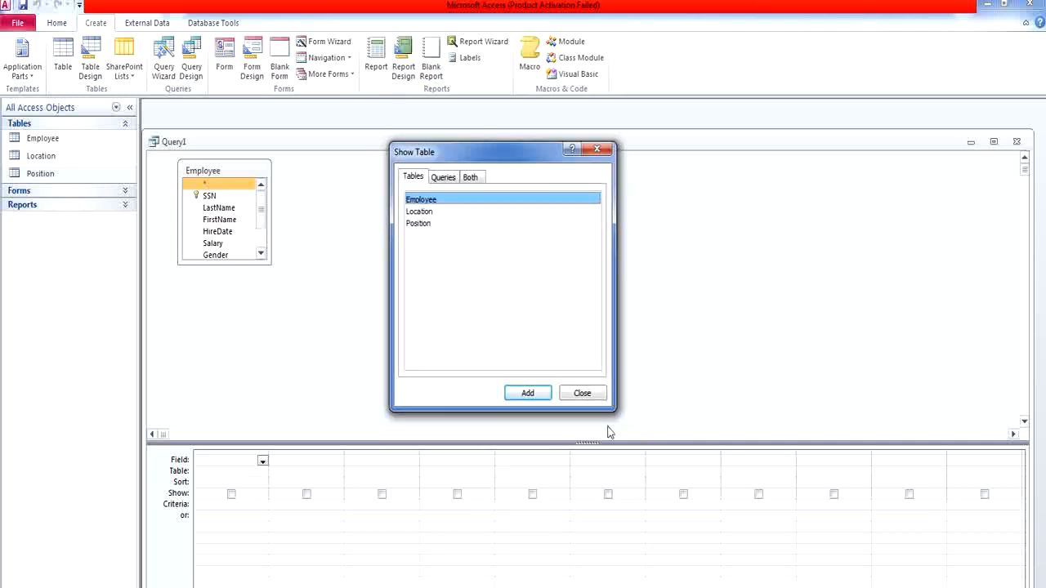
{"action": "left_click", "coordinate": [581, 393]}
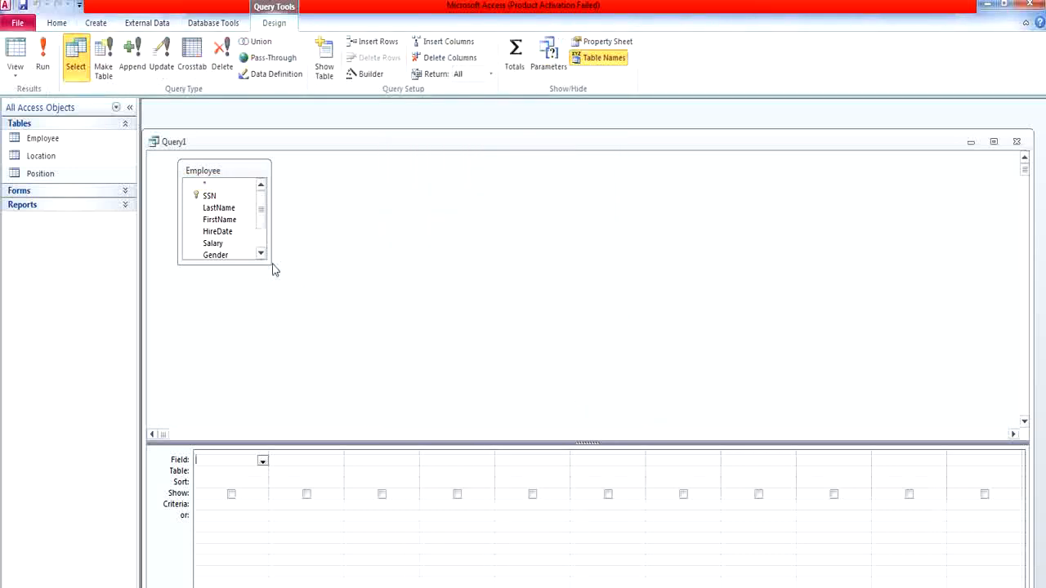
{"action": "left_click_drag", "start_coordinate": [269, 263], "coordinate": [437, 357]}
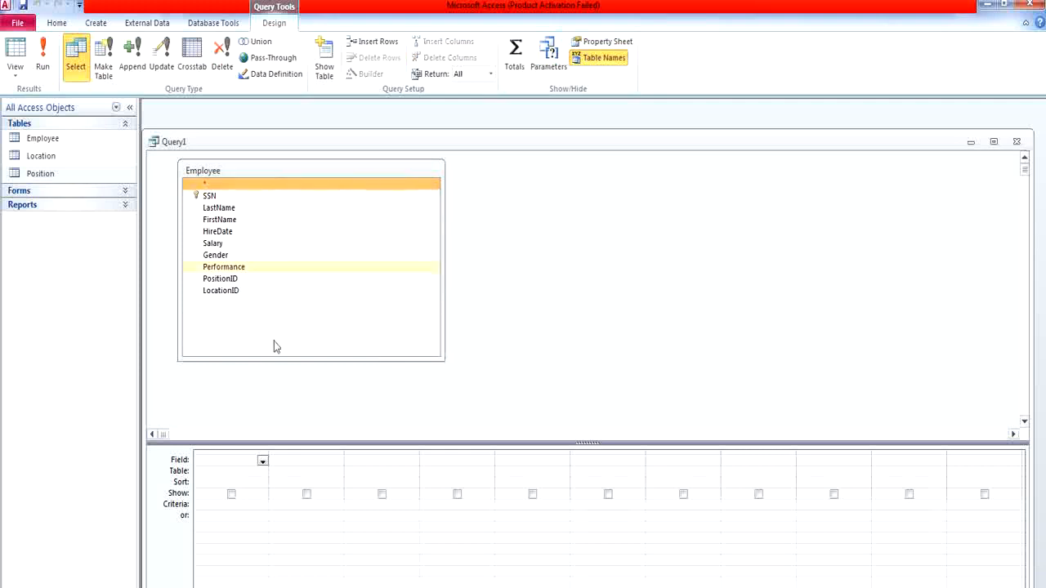
Add SSN, LastName, FirstName, HireDate, Salary, Gender, Performance, PositionID and LocationID from Employee to the query grid.
{"action": "double_click", "coordinate": [233, 198]}
{"action": "double_click", "coordinate": [234, 209]}
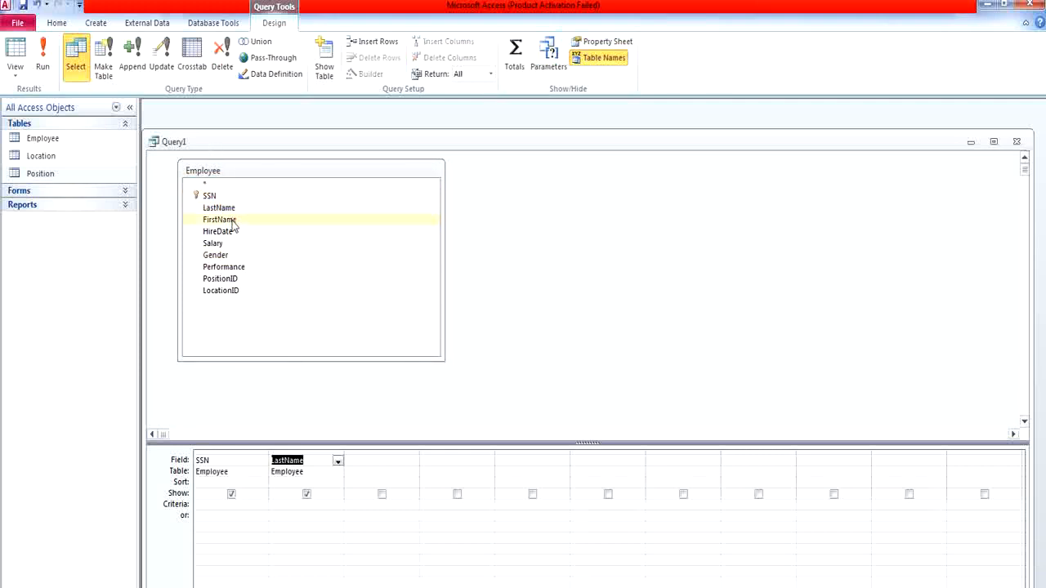
{"action": "double_click", "coordinate": [233, 221]}
{"action": "left_click_drag", "start_coordinate": [233, 232], "coordinate": [462, 483]}
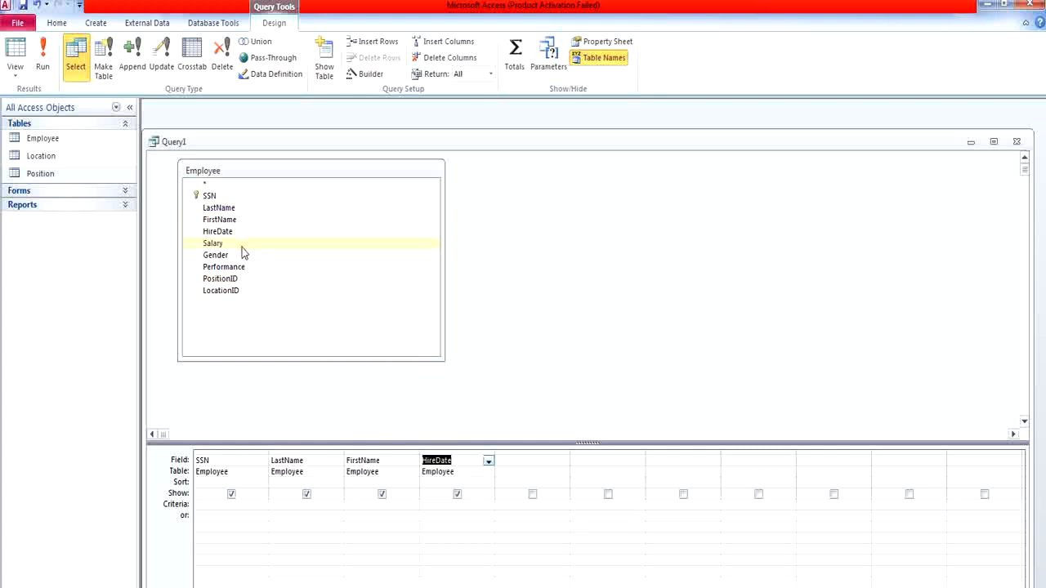
{"action": "left_click_drag", "start_coordinate": [242, 248], "coordinate": [507, 464]}
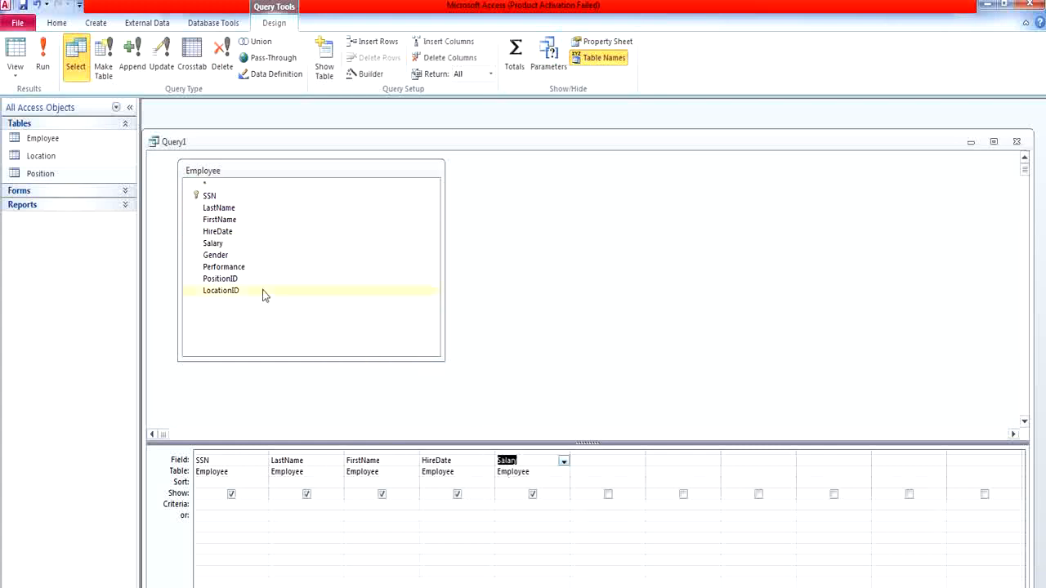
{"action": "double_click", "coordinate": [256, 255]}
{"action": "left_click", "coordinate": [257, 267]}
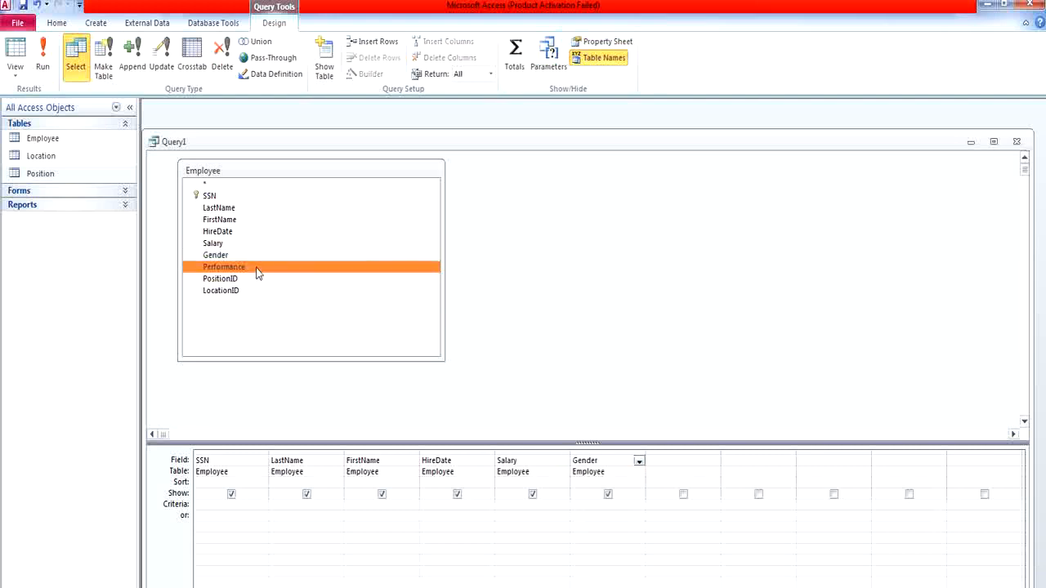
{"action": "double_click", "coordinate": [256, 270]}
{"action": "double_click", "coordinate": [258, 278]}
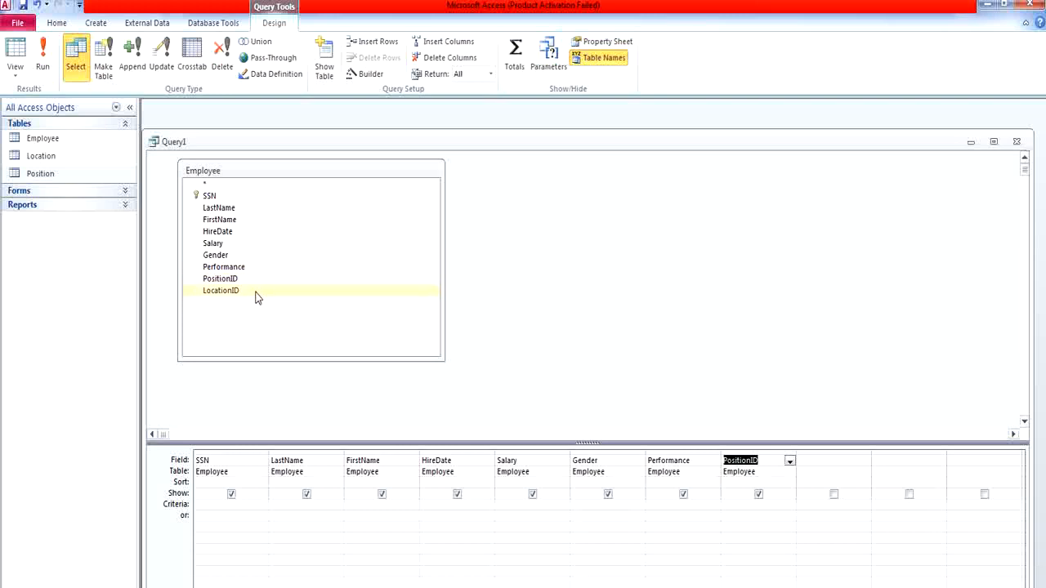
{"action": "double_click", "coordinate": [256, 291]}
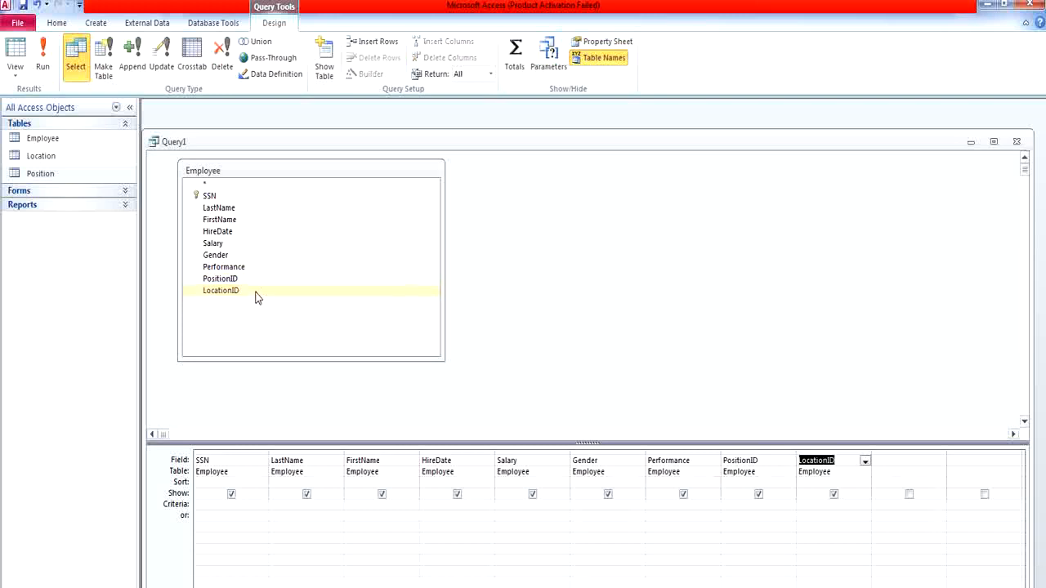
View the query's results as a datasheet and return to its design.
{"action": "left_click", "coordinate": [15, 72]}
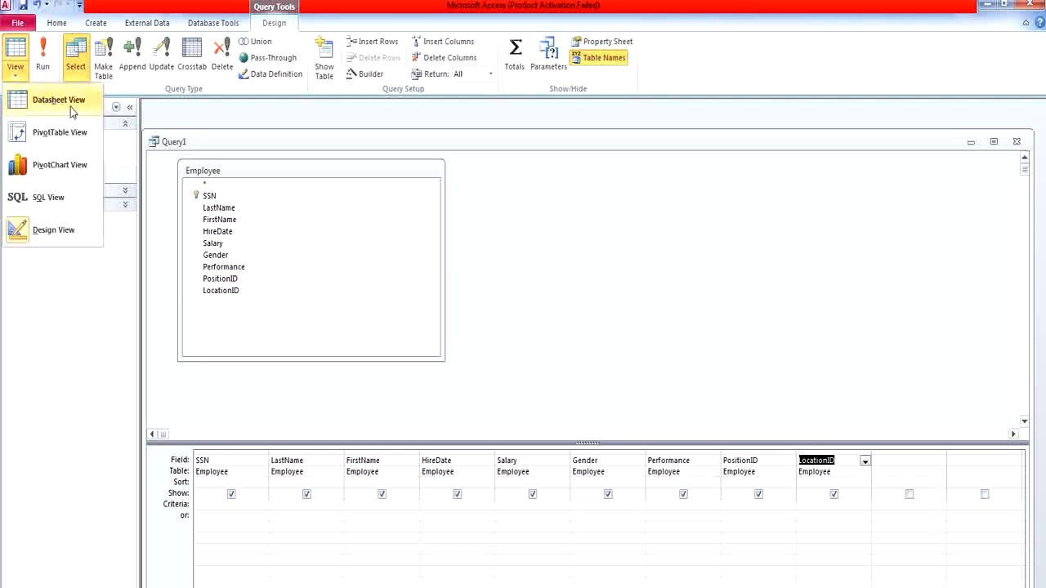
{"action": "left_click", "coordinate": [50, 67]}
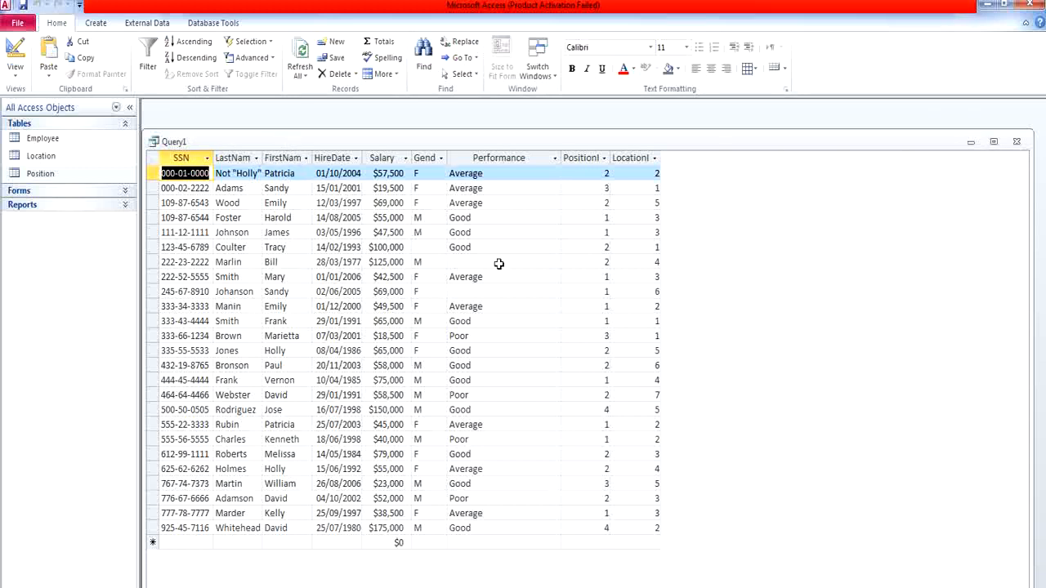
{"action": "left_click", "coordinate": [16, 54]}
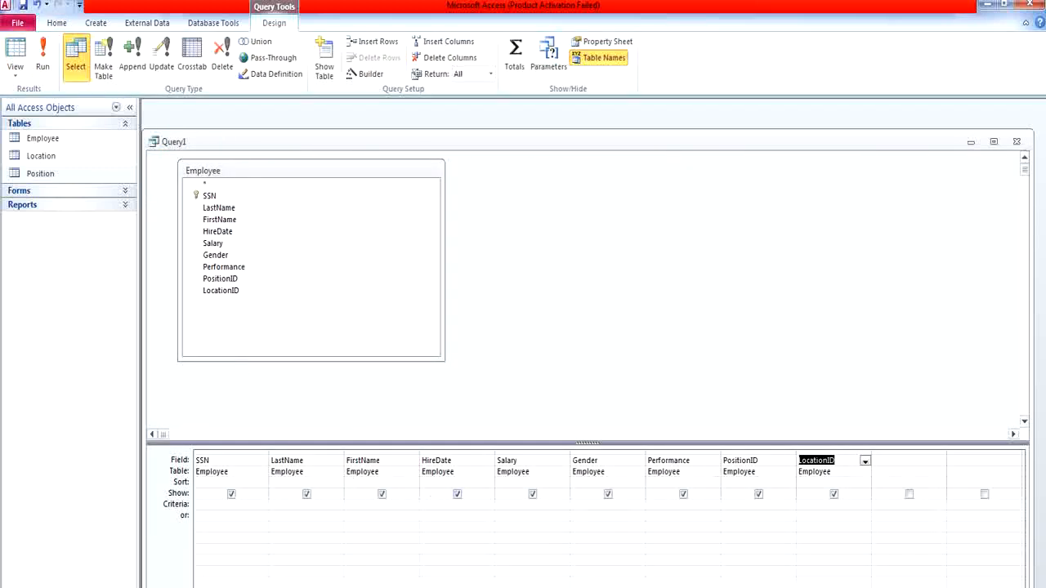
Check the exercise question in the browser, and view the query's datasheet before returning to its design.
{"action": "mouse_move", "coordinate": [341, 587]}
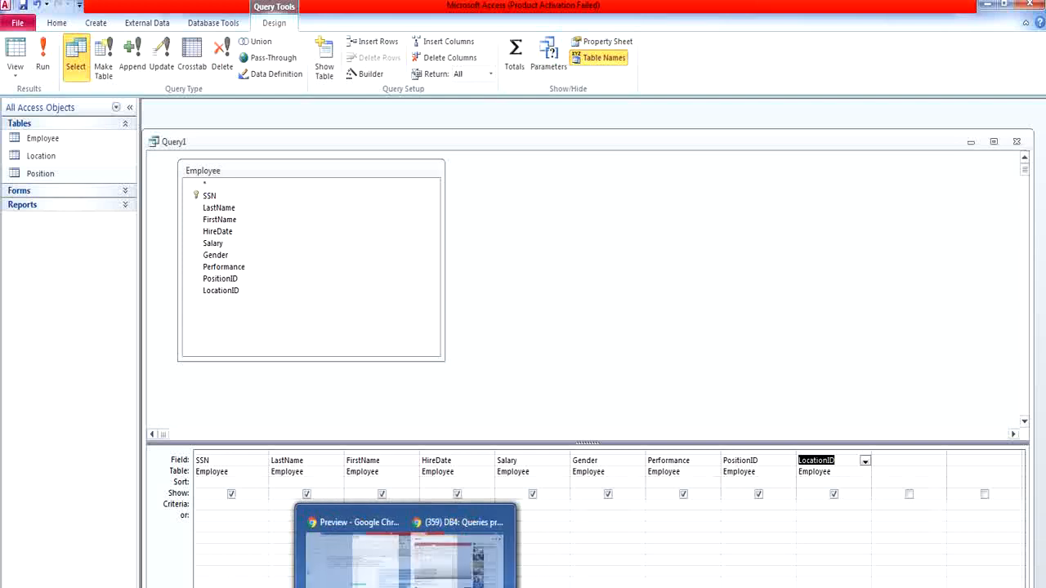
{"action": "left_click", "coordinate": [265, 576]}
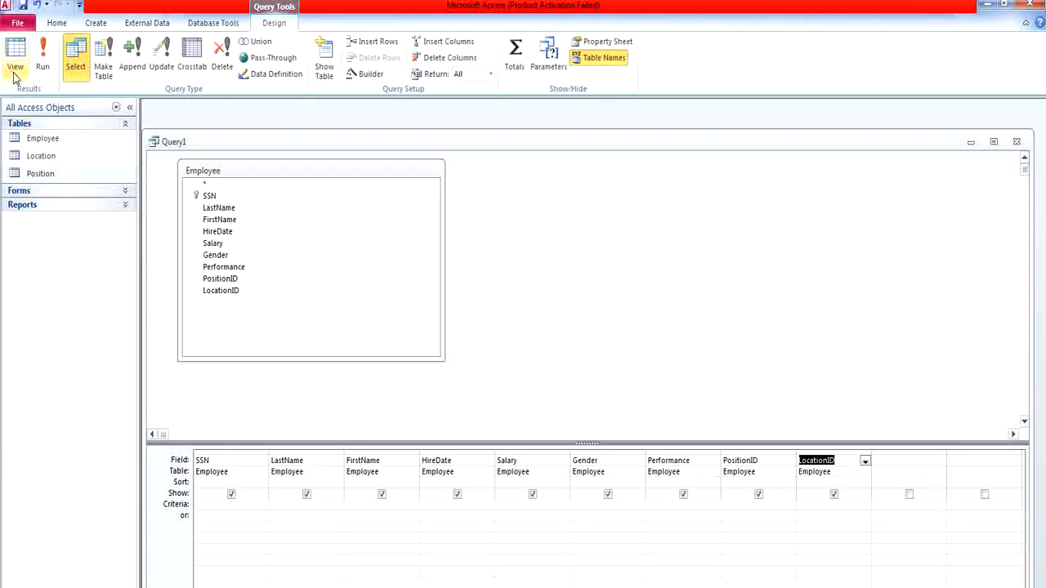
{"action": "left_click", "coordinate": [15, 72]}
{"action": "left_click", "coordinate": [49, 99]}
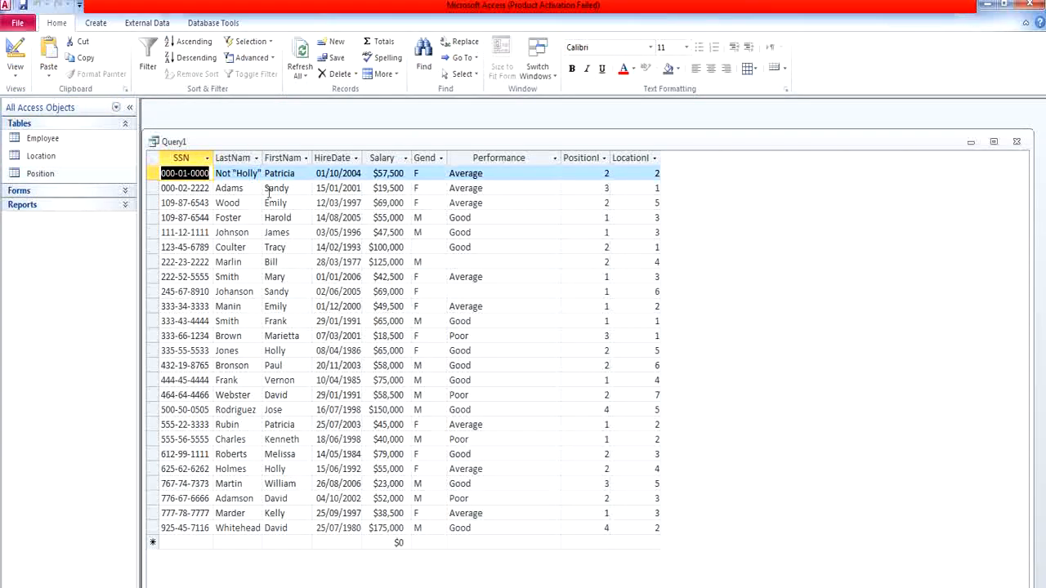
{"action": "left_click", "coordinate": [16, 71]}
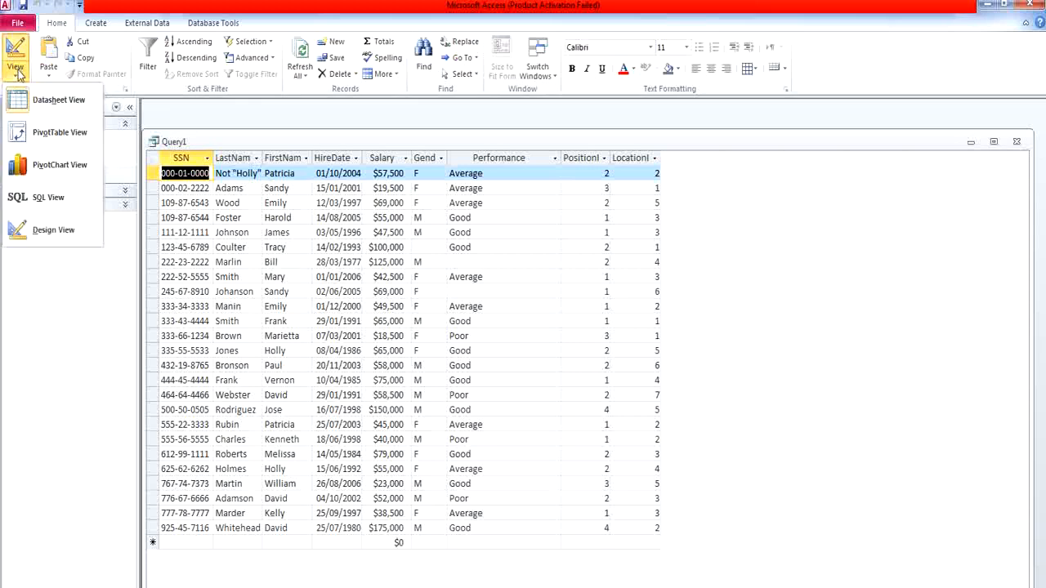
{"action": "left_click", "coordinate": [70, 229]}
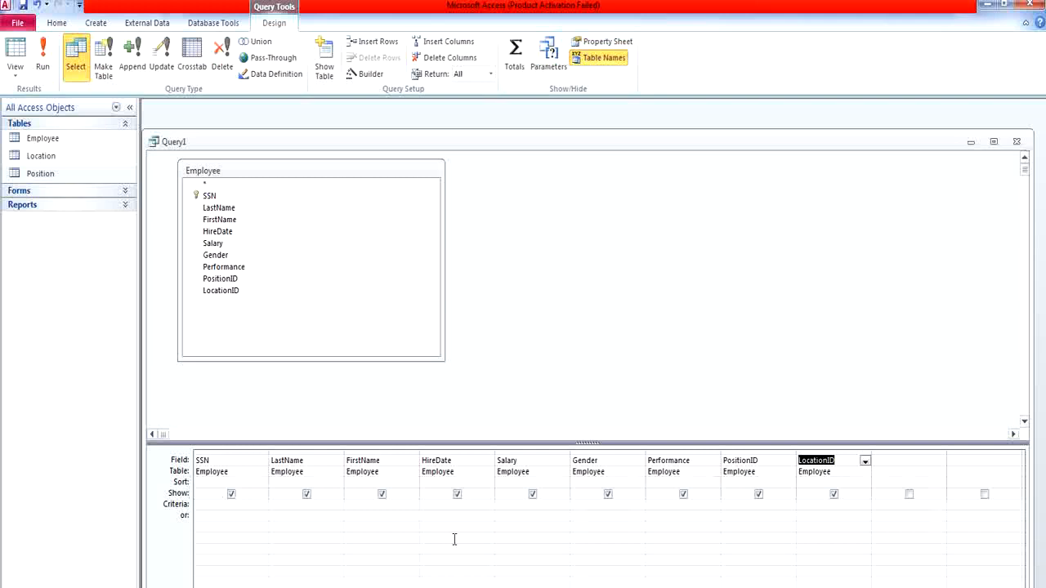
Sort the query by LastName in ascending order and run it.
{"action": "left_click", "coordinate": [324, 485]}
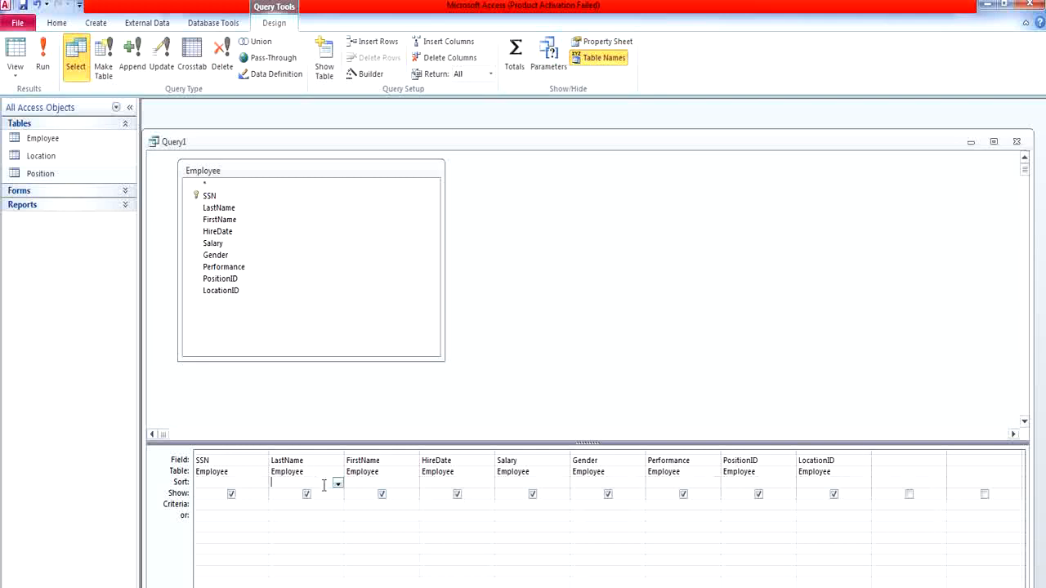
{"action": "left_click", "coordinate": [338, 484]}
{"action": "left_click", "coordinate": [334, 494]}
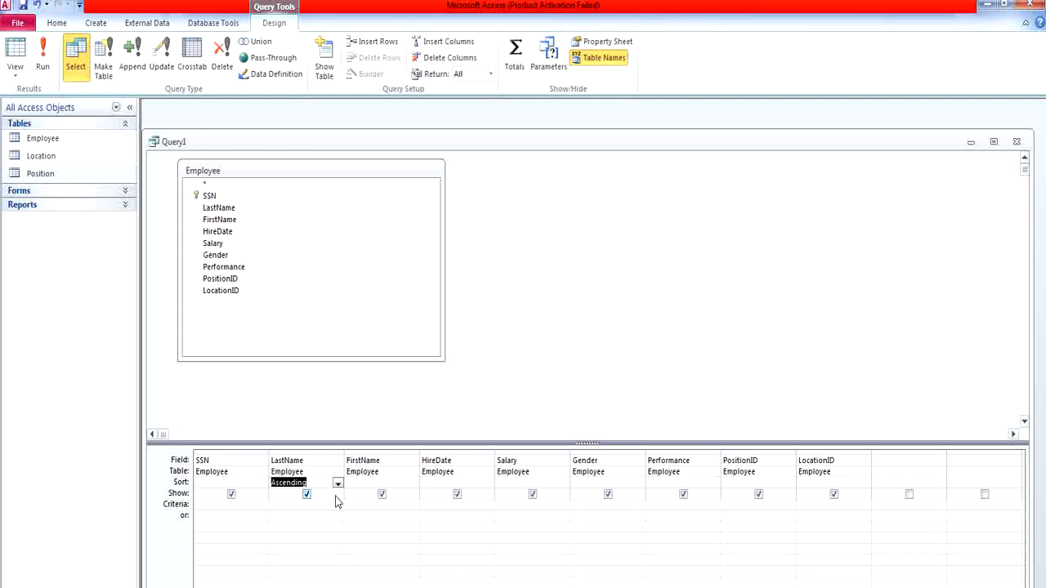
{"action": "left_click", "coordinate": [50, 72]}
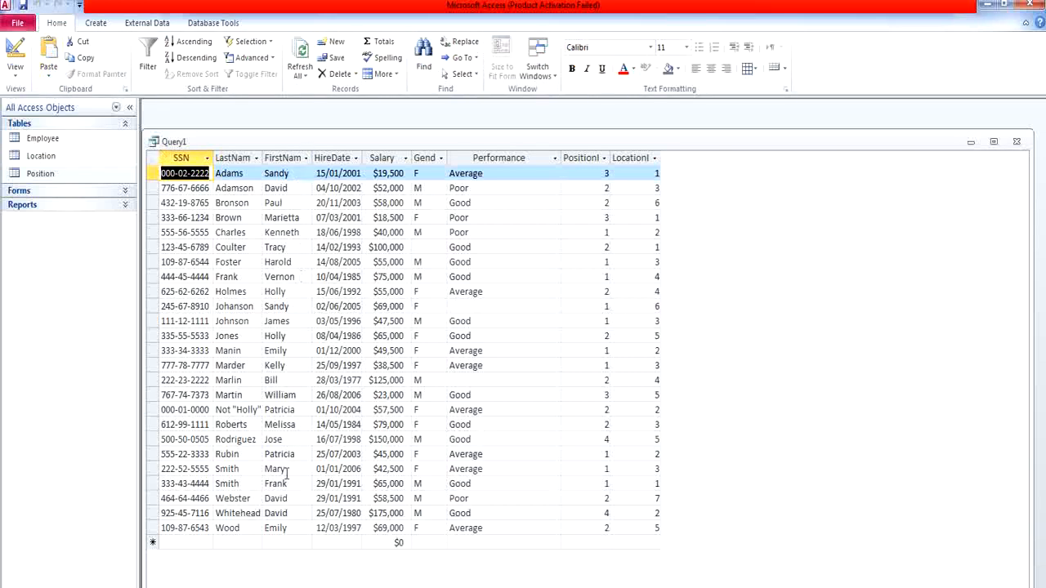
Fit the LastName column's width to its contents in the datasheet and return to the query design.
{"action": "double_click", "coordinate": [262, 160]}
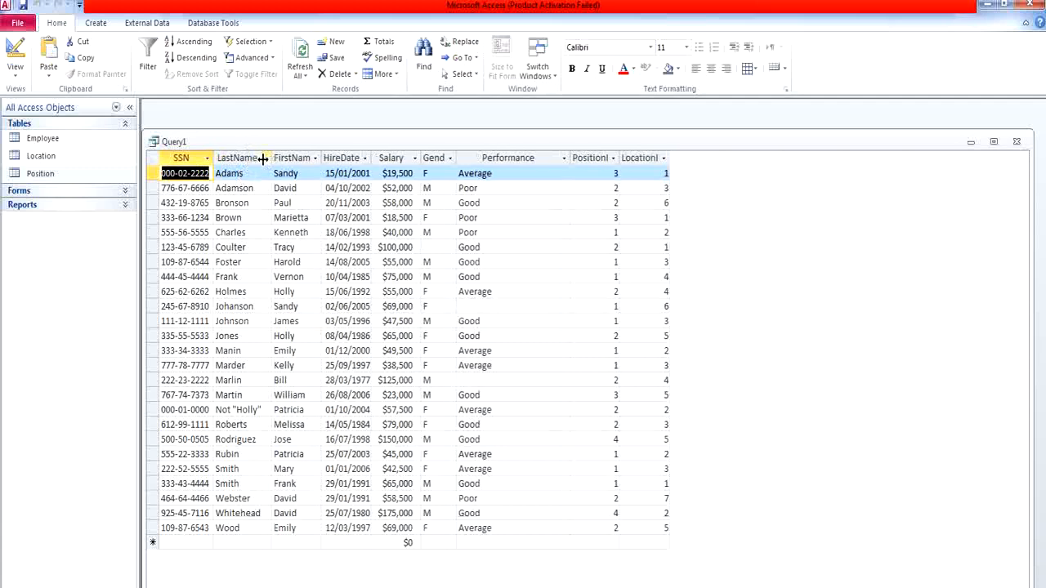
{"action": "left_click", "coordinate": [16, 71]}
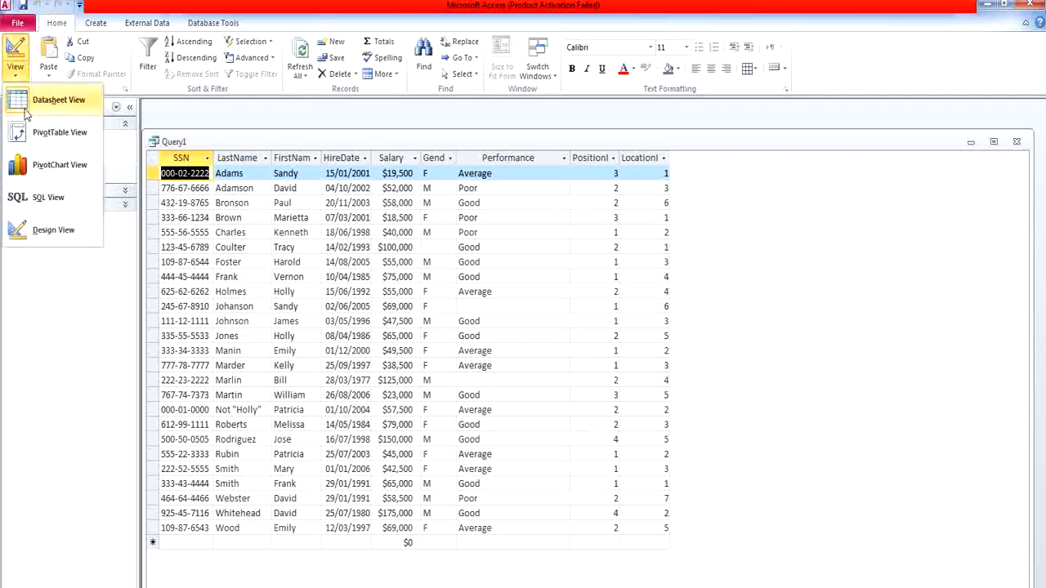
{"action": "left_click", "coordinate": [46, 245]}
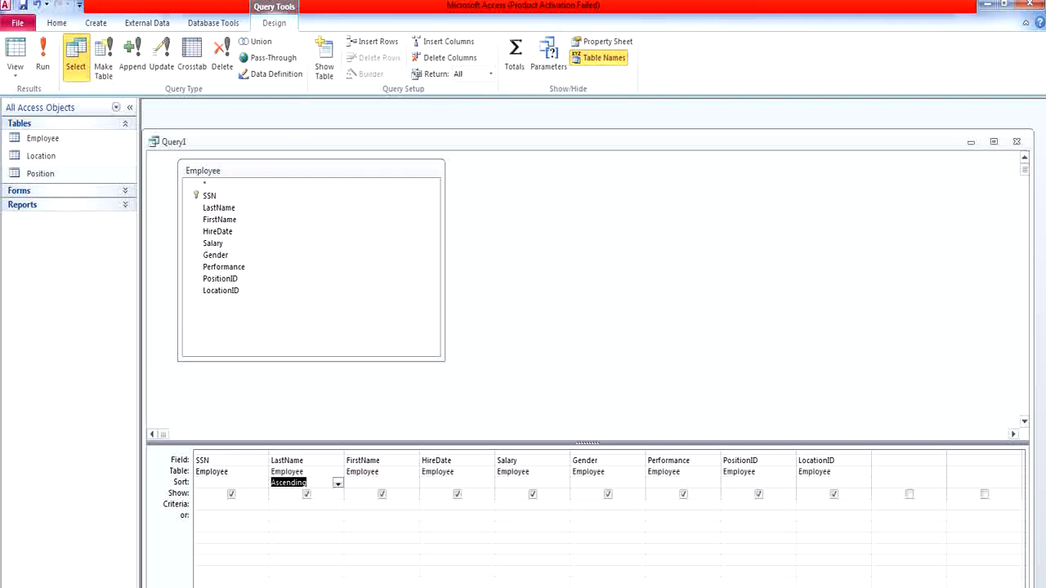
Consult the exercise hint in the browser and replace all separate field columns in the query grid with Employee.*.
{"action": "left_click", "coordinate": [335, 532]}
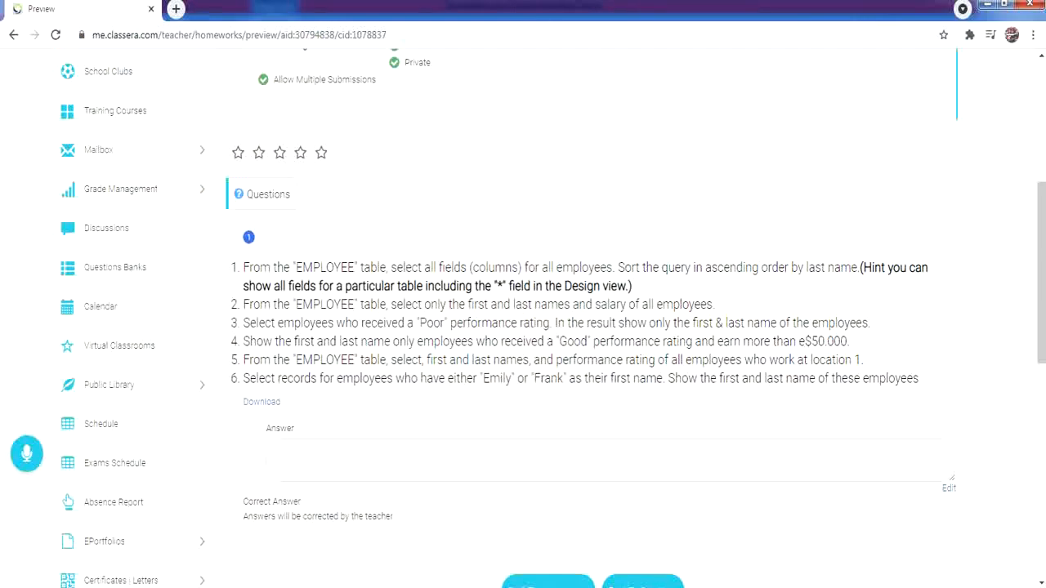
{"action": "left_click", "coordinate": [495, 586]}
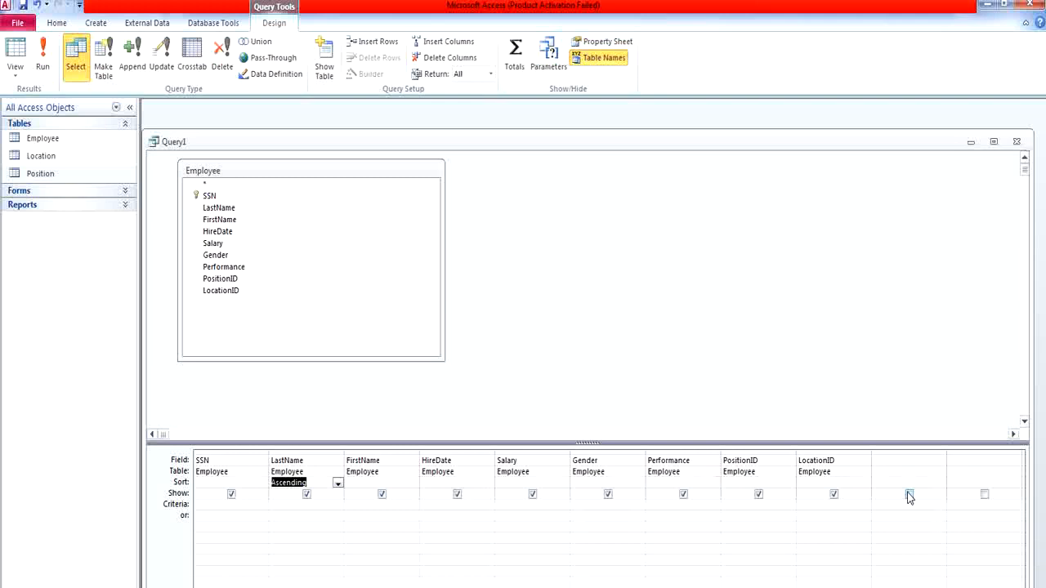
{"action": "left_click", "coordinate": [232, 451]}
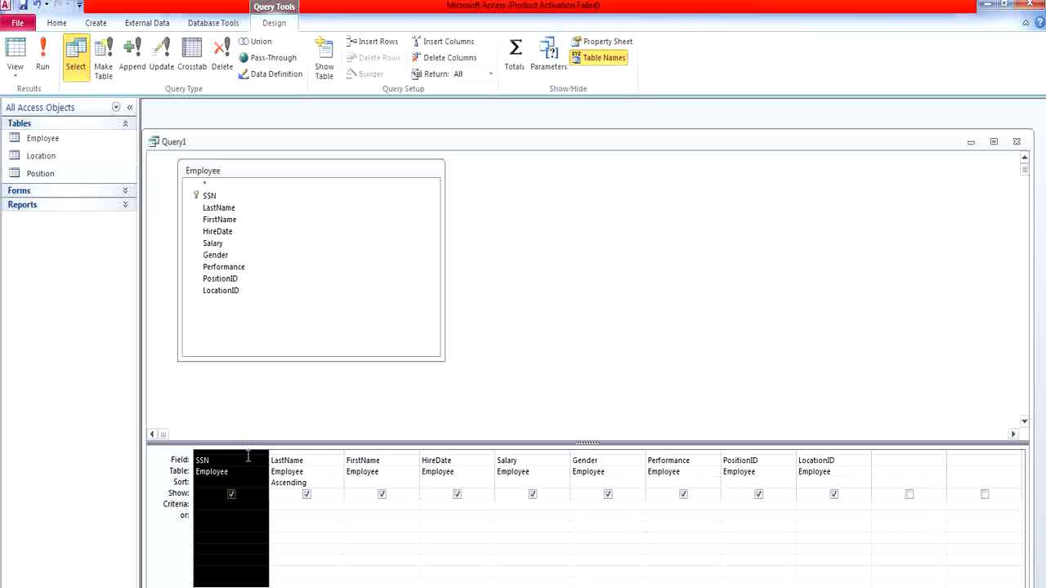
{"action": "key", "text": "Delete"}
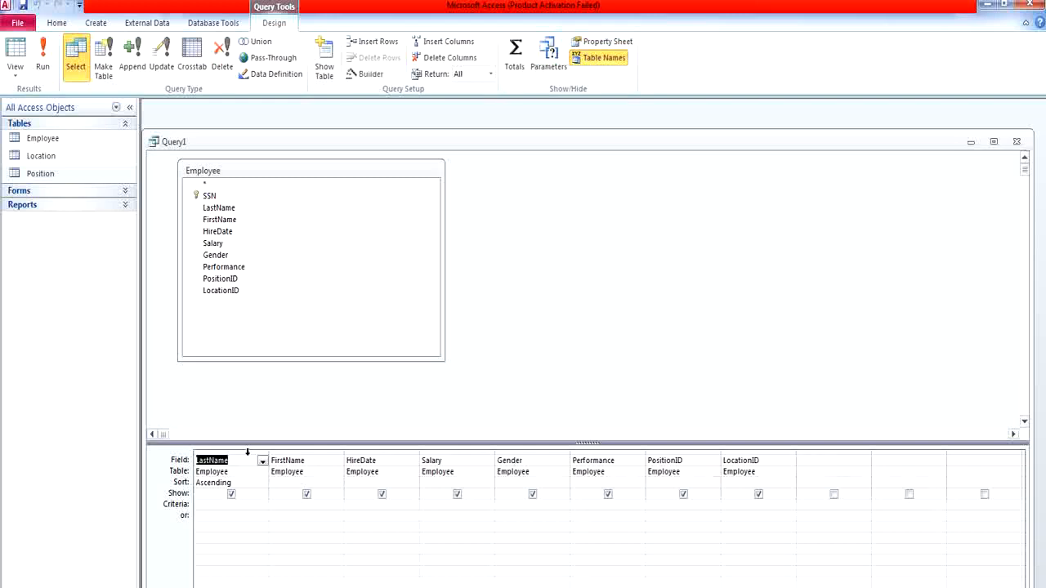
{"action": "left_click", "coordinate": [248, 452]}
{"action": "left_click_drag", "start_coordinate": [248, 452], "coordinate": [789, 520]}
{"action": "key", "text": "Delete"}
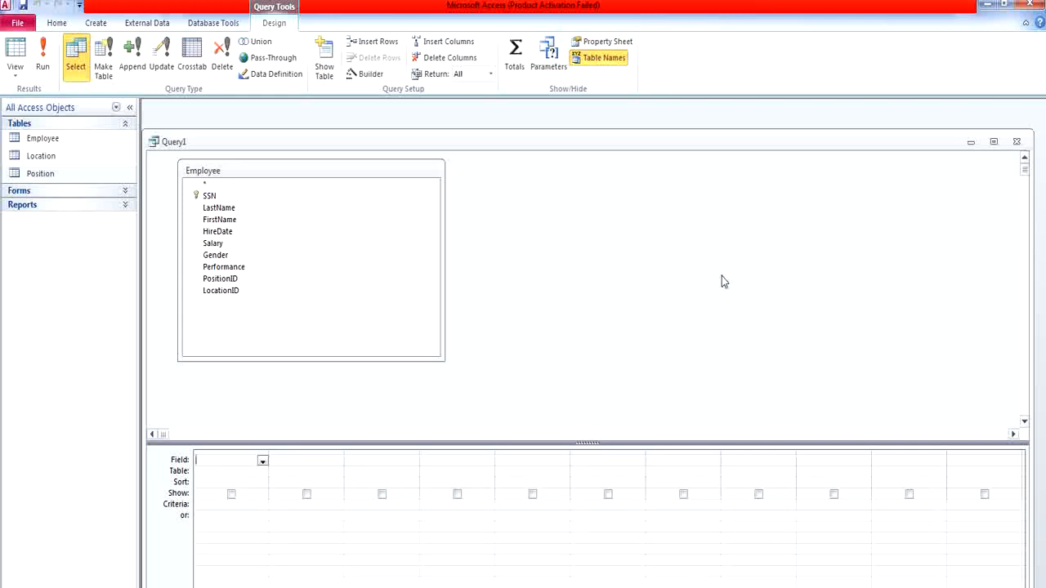
{"action": "left_click", "coordinate": [366, 188]}
{"action": "double_click", "coordinate": [366, 188]}
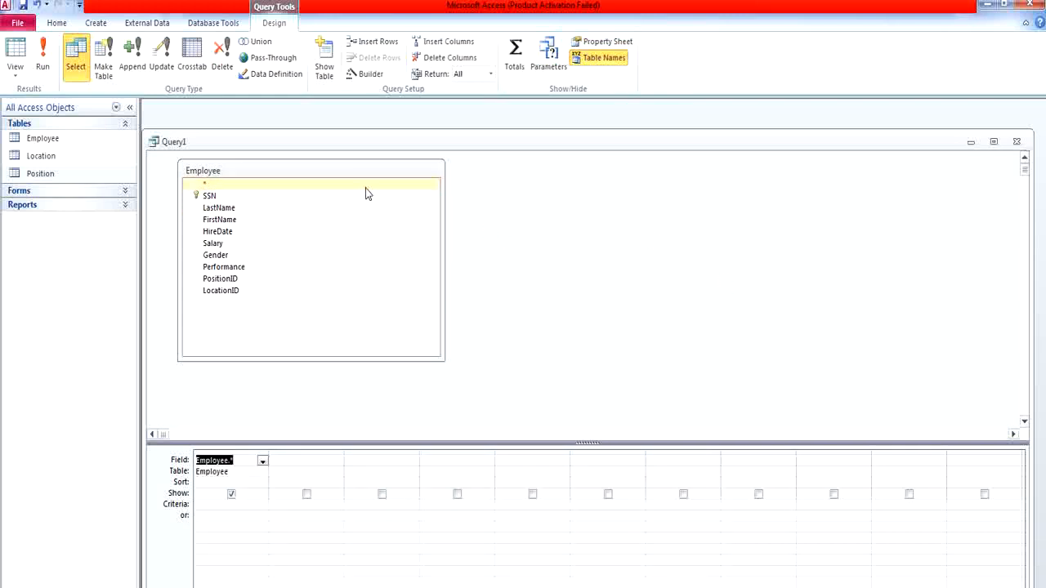
Try to run the query with an ascending sort on Employee.*, and clear that sort setting.
{"action": "left_click", "coordinate": [260, 483]}
{"action": "left_click", "coordinate": [258, 494]}
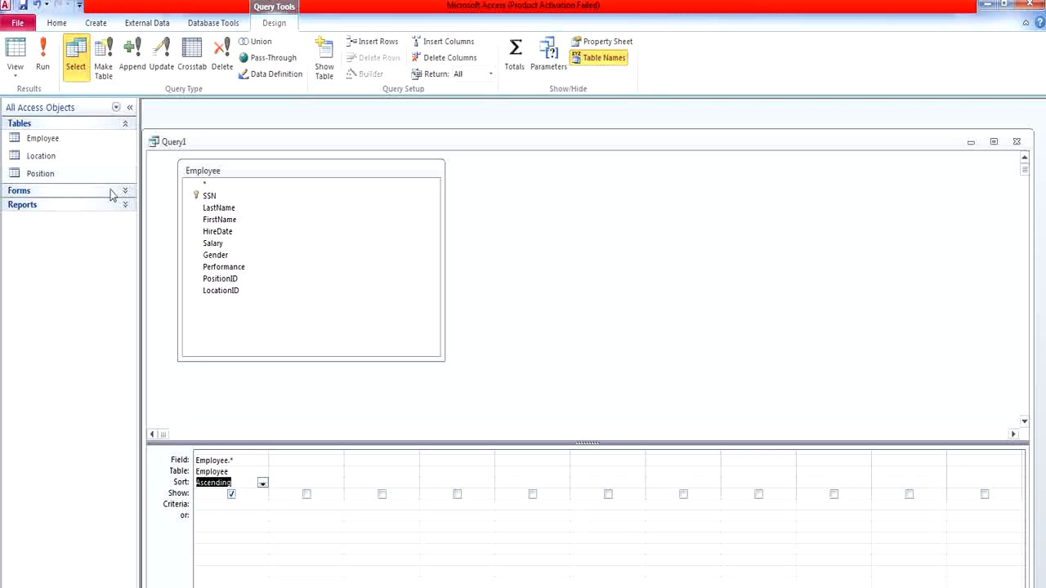
{"action": "left_click", "coordinate": [45, 67]}
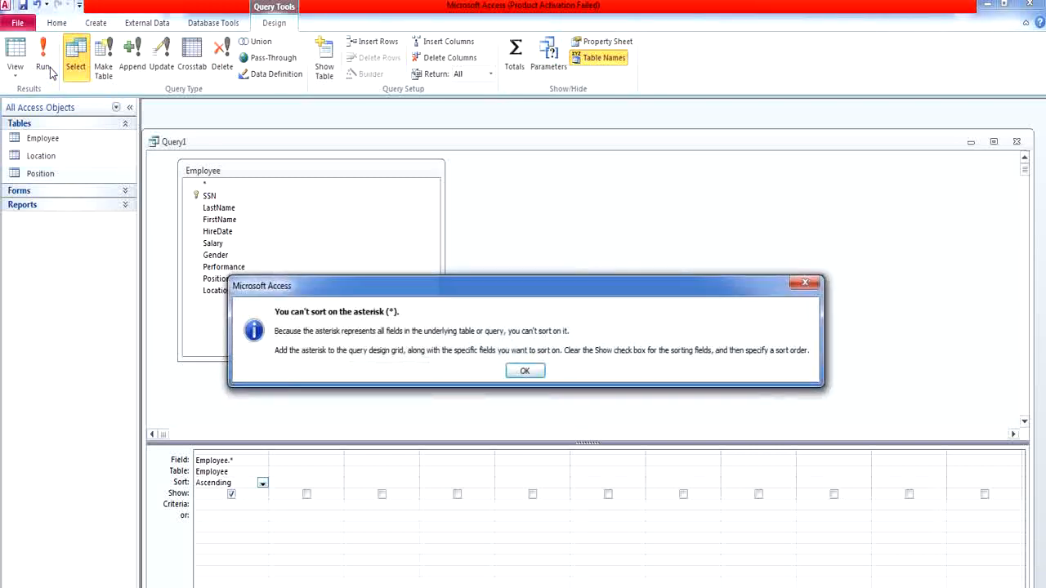
{"action": "left_click", "coordinate": [524, 371]}
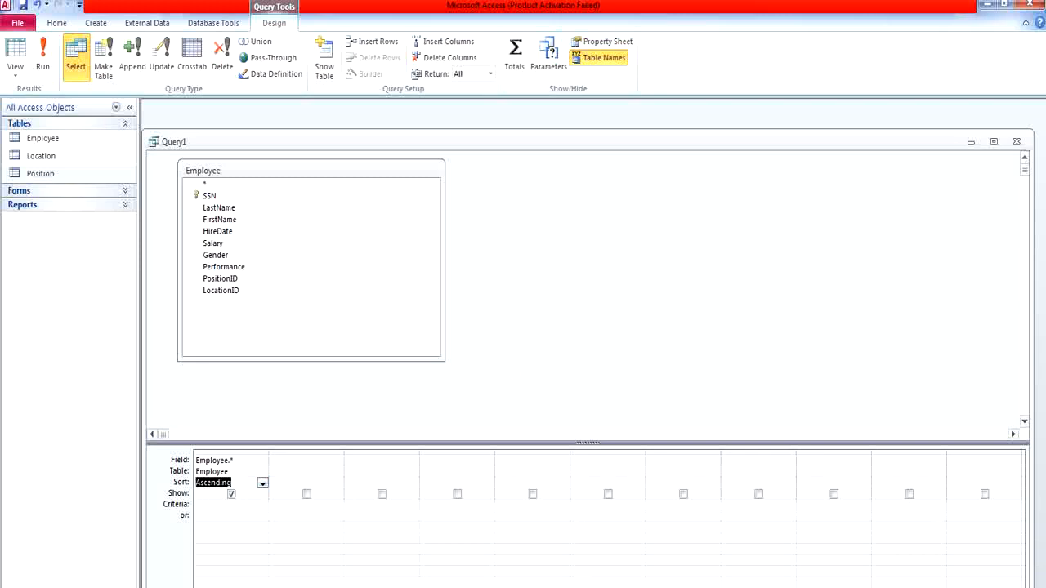
{"action": "key", "text": "Delete"}
Add LastName to the query grid as a hidden field and check the results before returning to the design.
{"action": "double_click", "coordinate": [250, 205]}
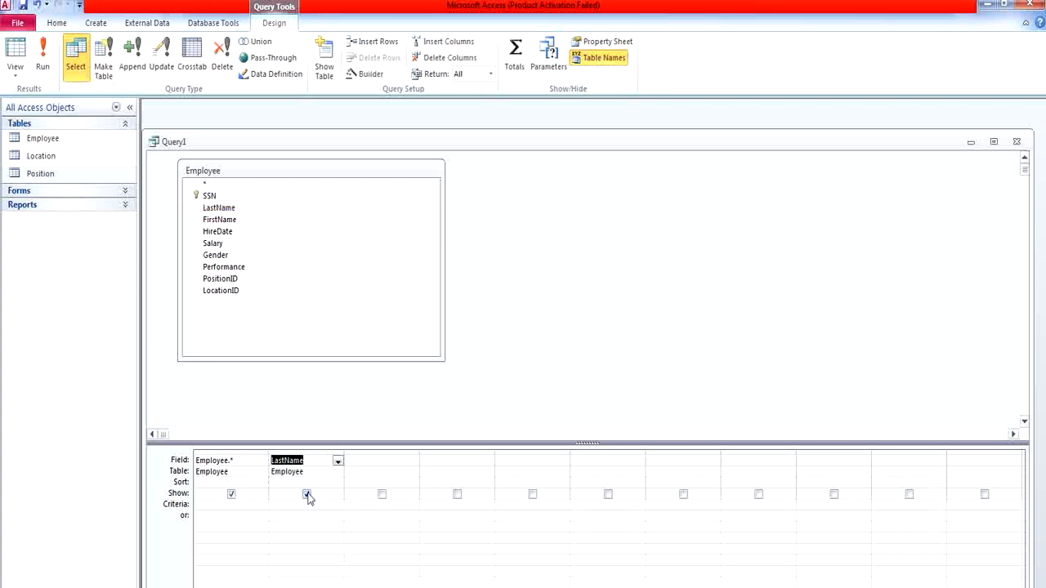
{"action": "key", "text": "Delete"}
{"action": "key", "text": "ctrl+z"}
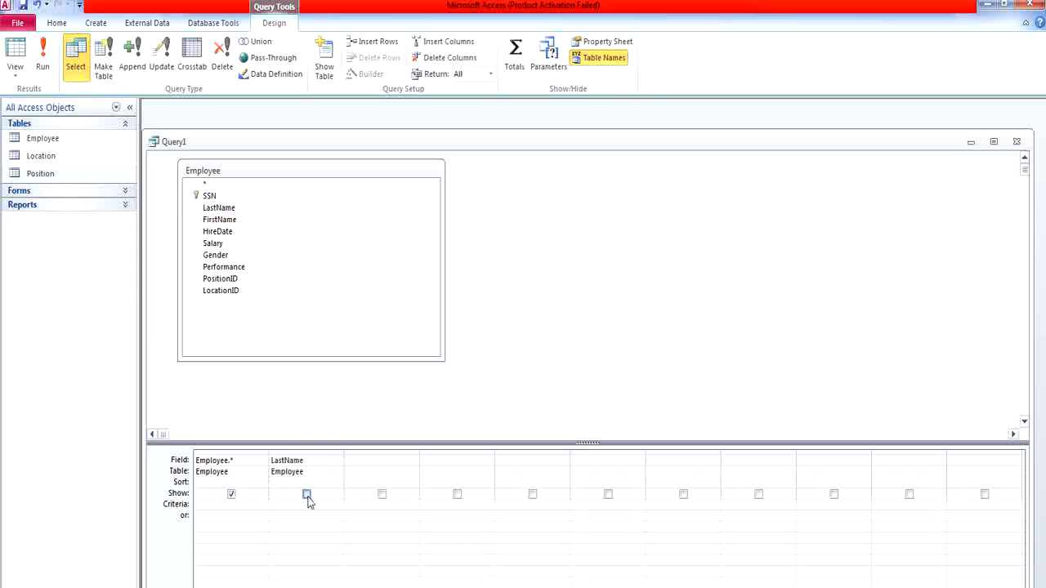
{"action": "left_click", "coordinate": [42, 53]}
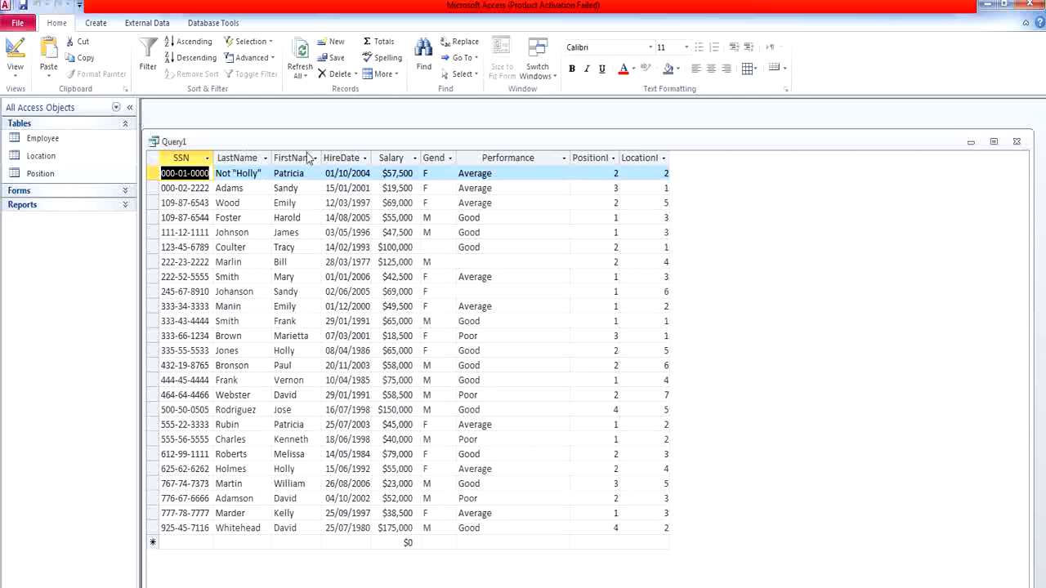
{"action": "left_click", "coordinate": [16, 50]}
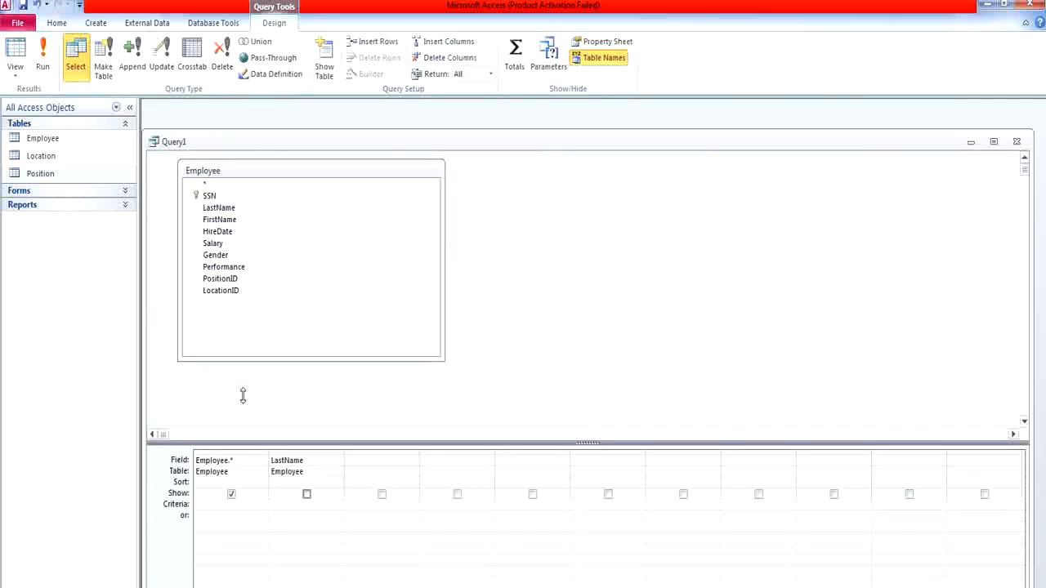
Test showing the extra LastName field in the query results, and hide it again.
{"action": "left_click", "coordinate": [307, 494]}
{"action": "left_click", "coordinate": [16, 51]}
{"action": "left_click", "coordinate": [307, 495]}
Sort the hidden LastName field in ascending order and view the query's datasheet.
{"action": "left_click", "coordinate": [322, 483]}
{"action": "left_click", "coordinate": [338, 483]}
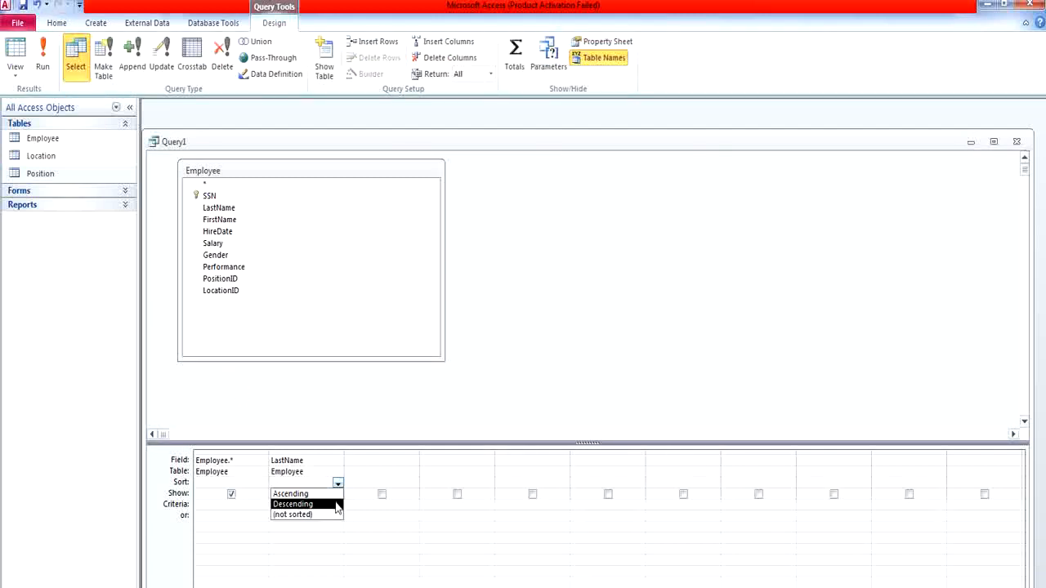
{"action": "left_click", "coordinate": [291, 493]}
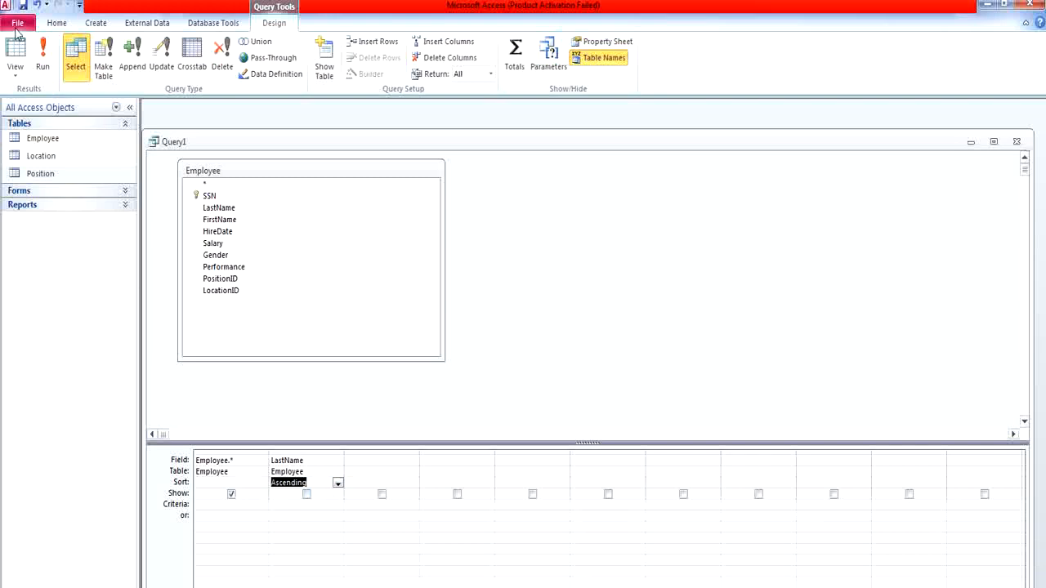
{"action": "left_click", "coordinate": [16, 46]}
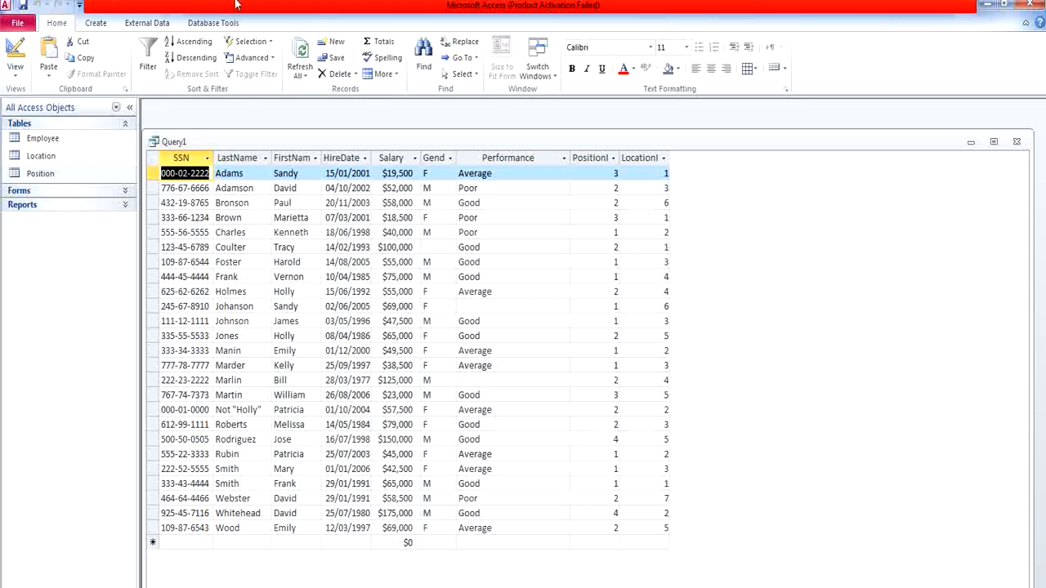
Close the query and save it under the name Query1.
{"action": "left_click", "coordinate": [1015, 144]}
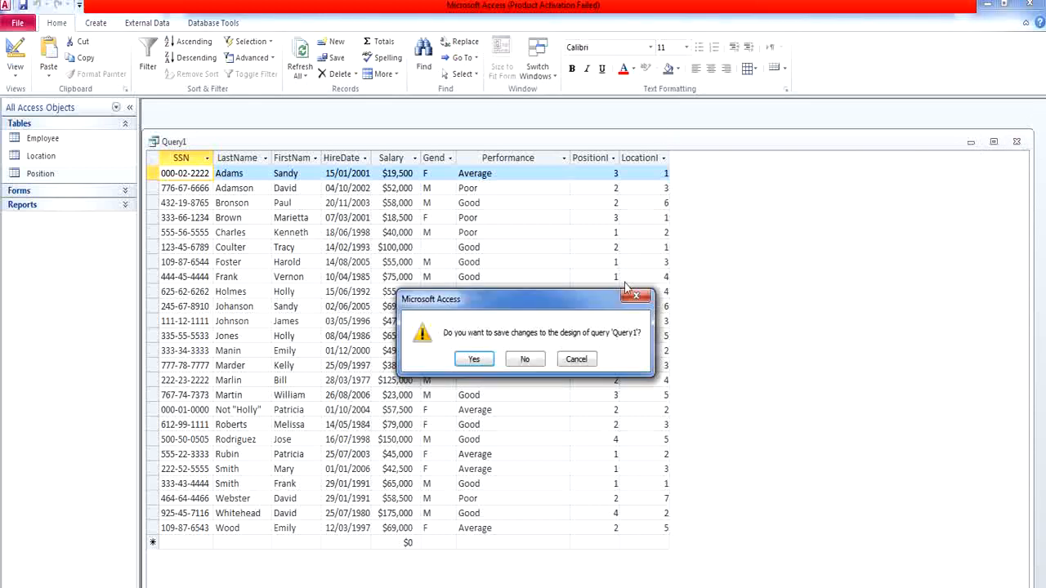
{"action": "left_click", "coordinate": [478, 365]}
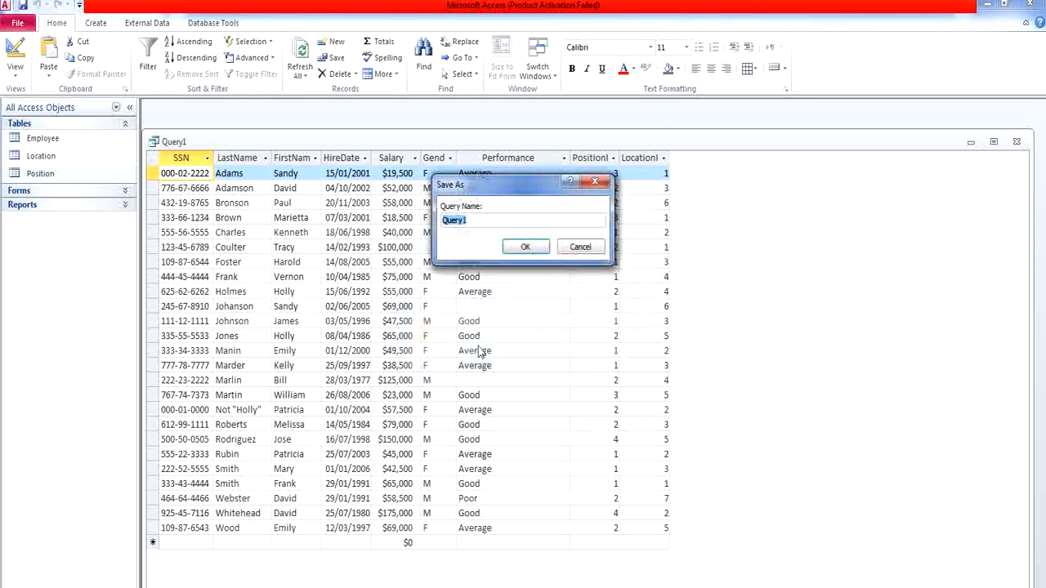
{"action": "left_click", "coordinate": [526, 245]}
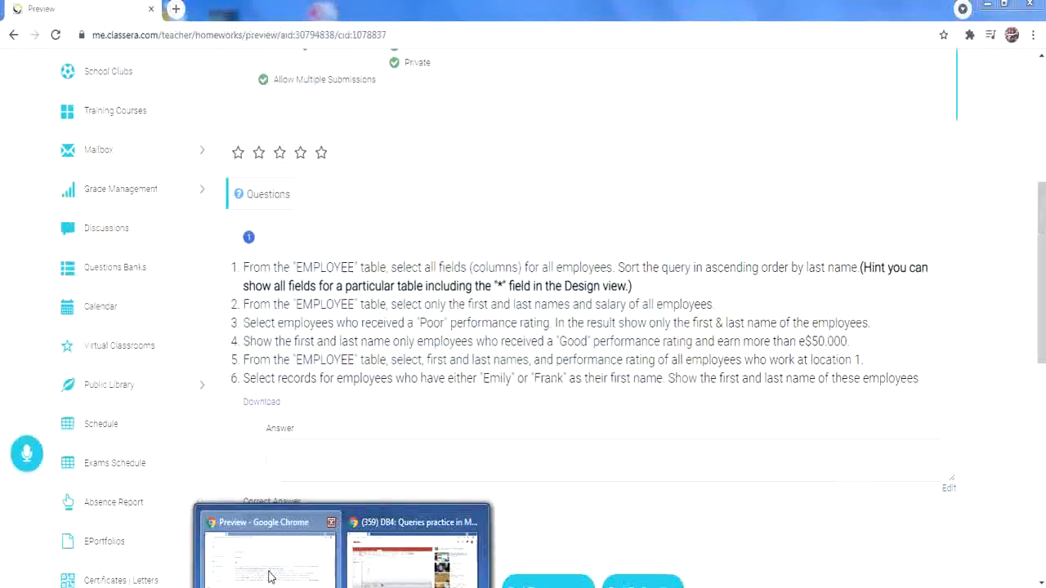
Read the second exercise question in the browser and create a new query in Design view with the Employee table.
{"action": "left_click", "coordinate": [268, 578]}
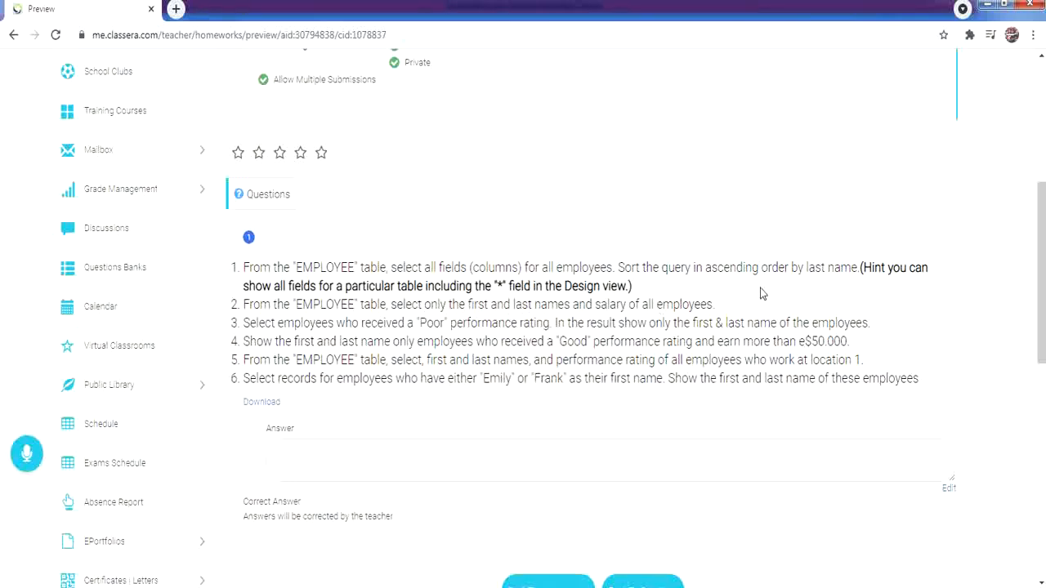
{"action": "key", "text": "alt+Tab"}
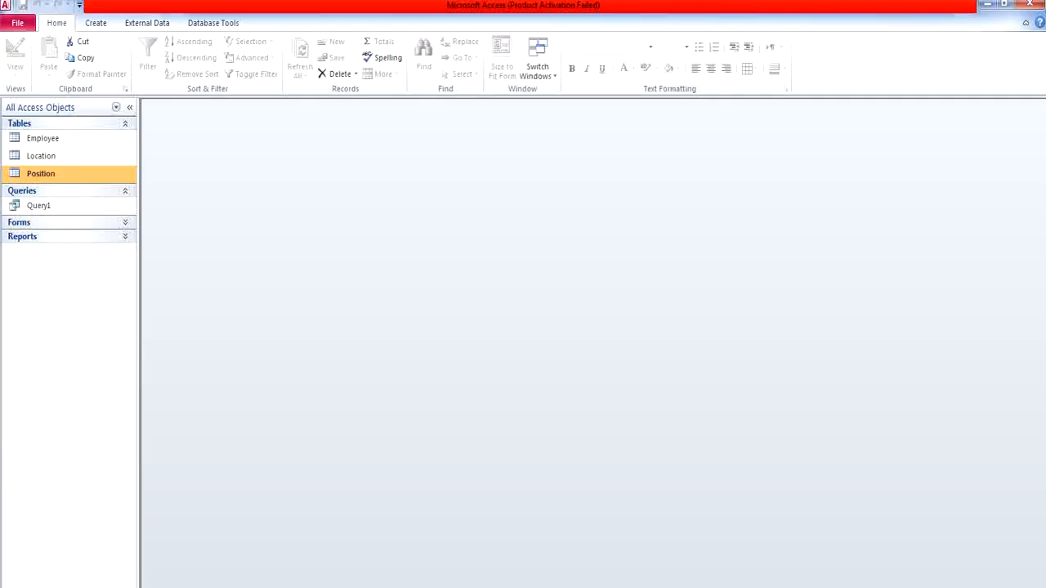
{"action": "left_click", "coordinate": [112, 23]}
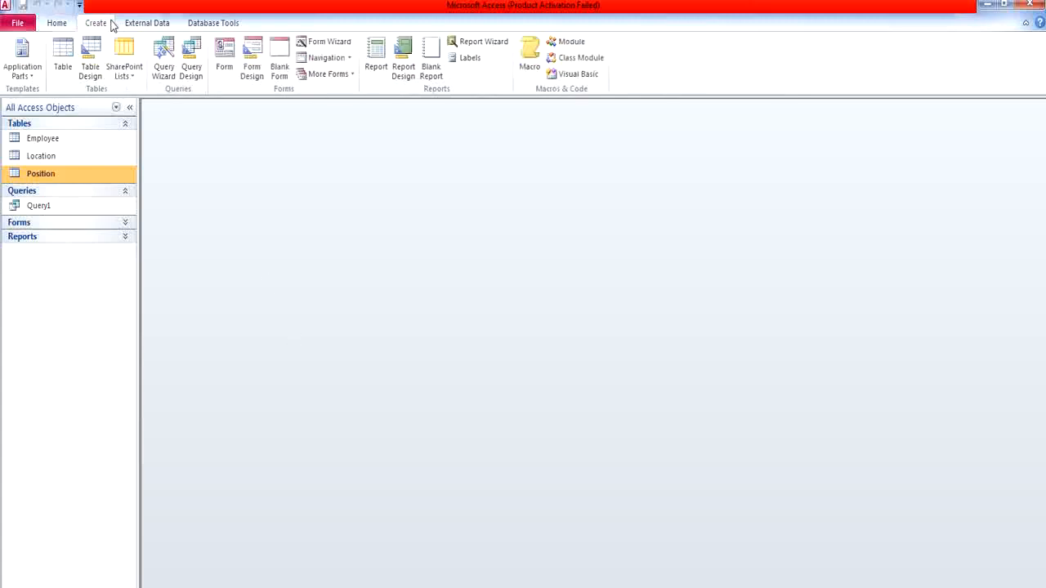
{"action": "left_click", "coordinate": [201, 61]}
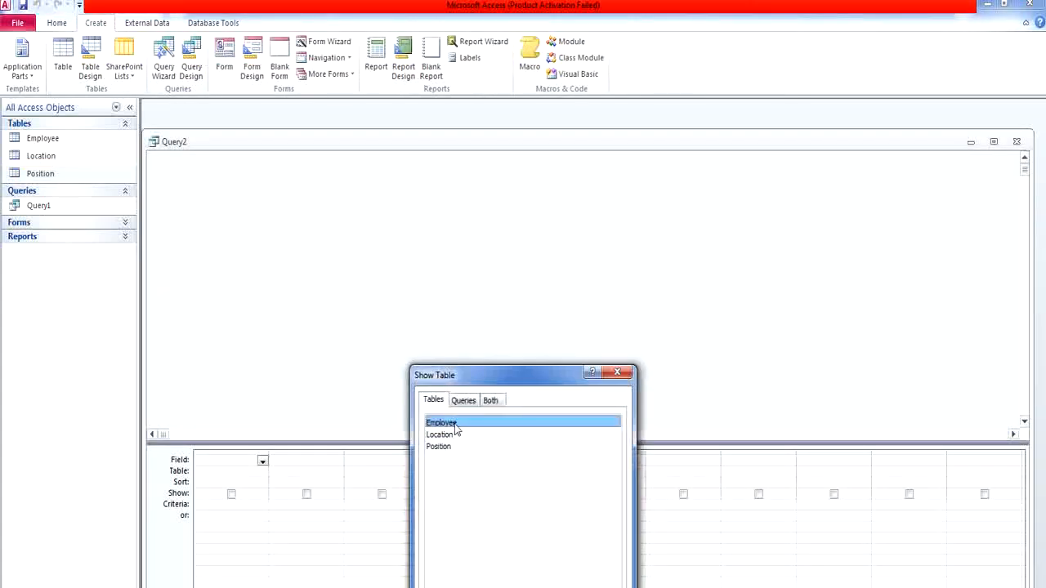
{"action": "double_click", "coordinate": [454, 424]}
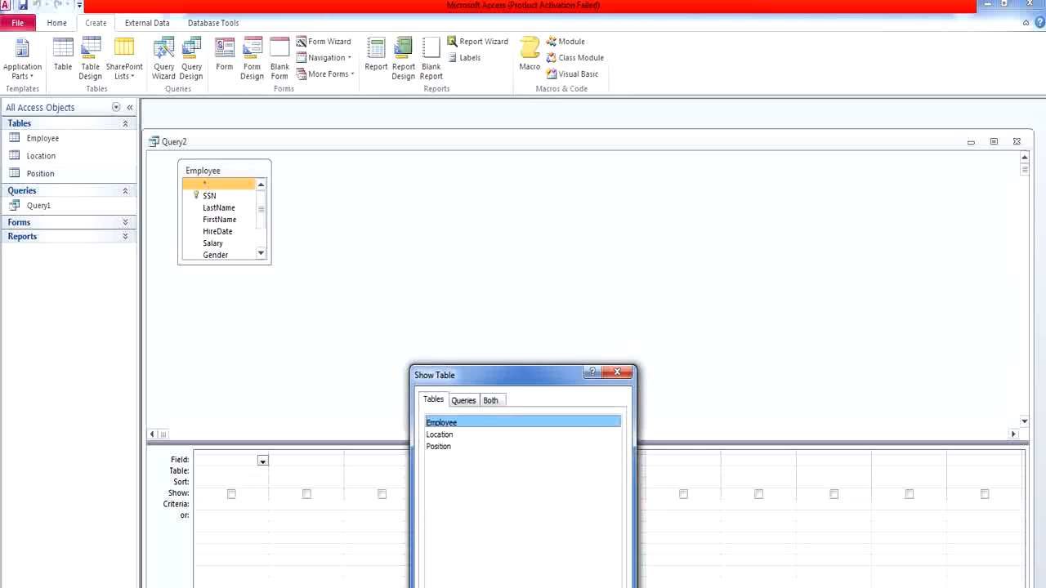
Finish adding tables and add the LastName, FirstName and Salary fields of the Employee table to the query grid.
{"action": "left_click", "coordinate": [595, 587]}
{"action": "double_click", "coordinate": [217, 207]}
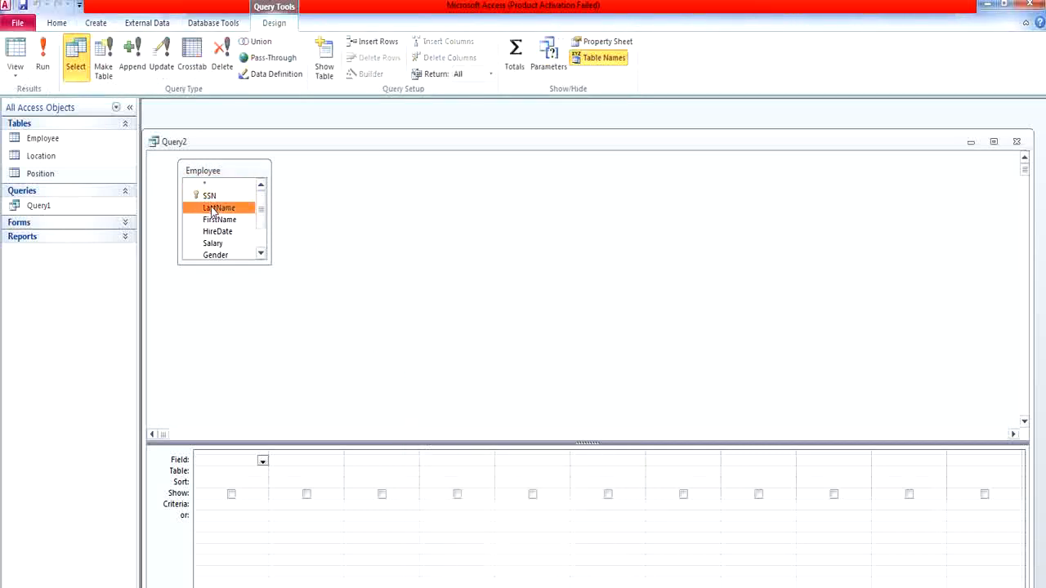
{"action": "double_click", "coordinate": [221, 220]}
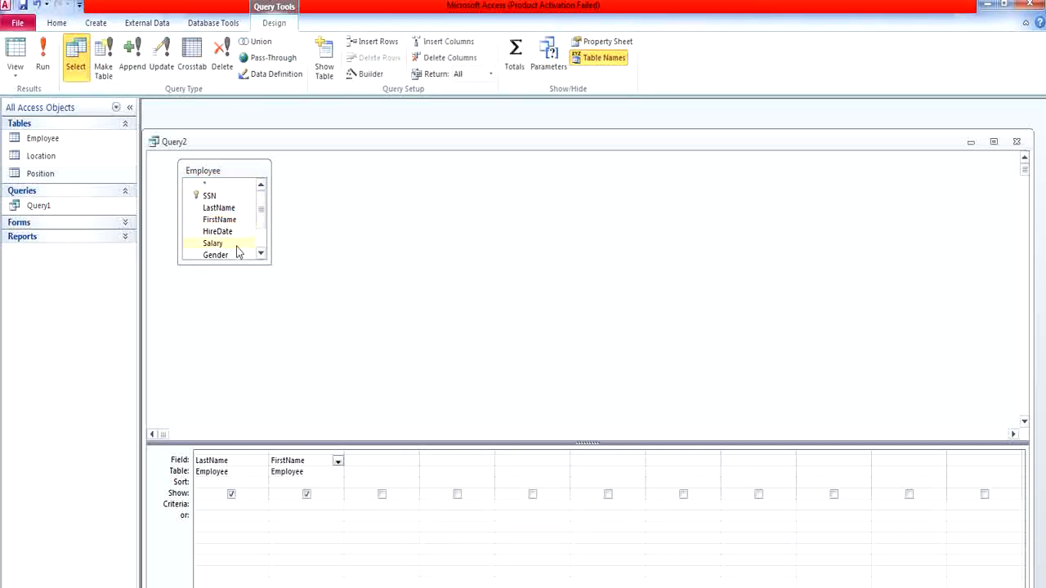
{"action": "double_click", "coordinate": [237, 245]}
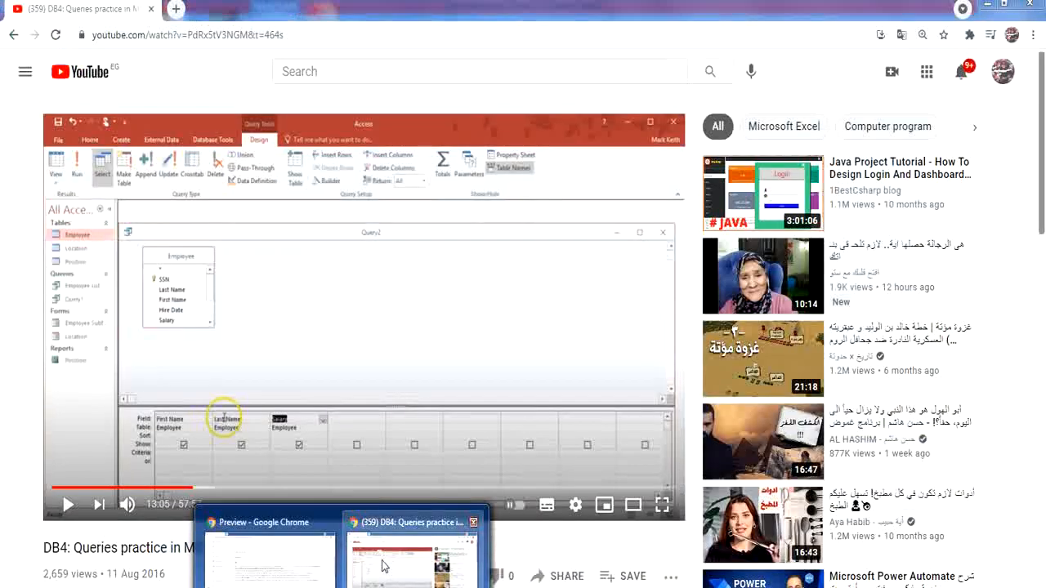
Recheck the second exercise question in the browser, return to Access and run the query.
{"action": "left_click", "coordinate": [264, 560]}
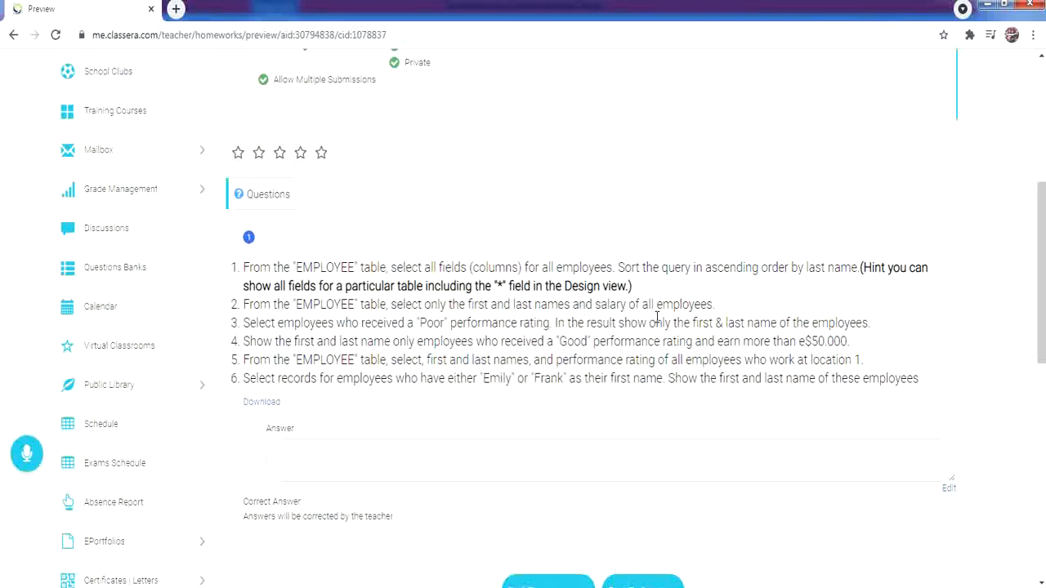
{"action": "left_click", "coordinate": [505, 587]}
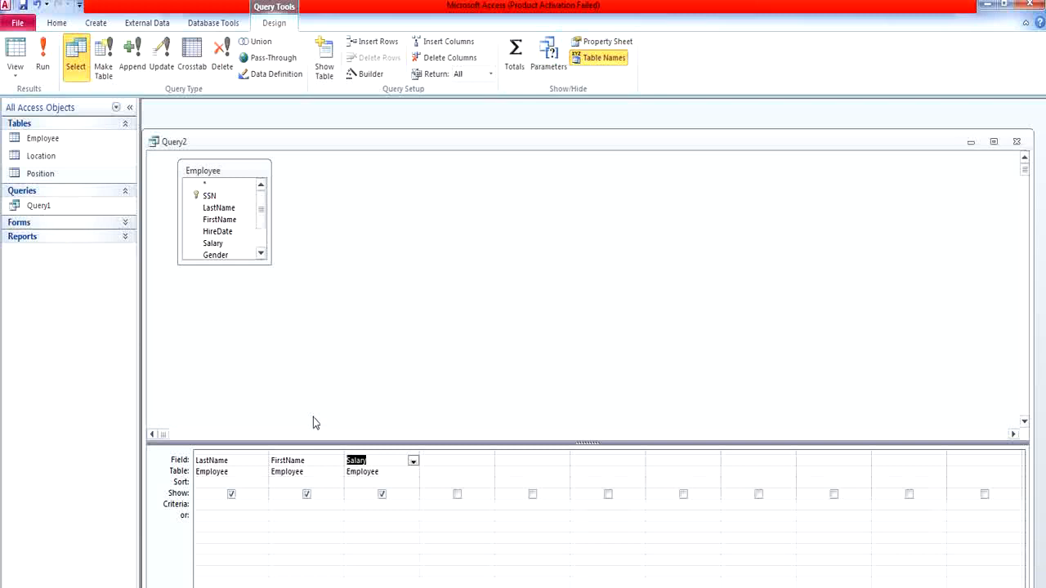
{"action": "left_click", "coordinate": [42, 54]}
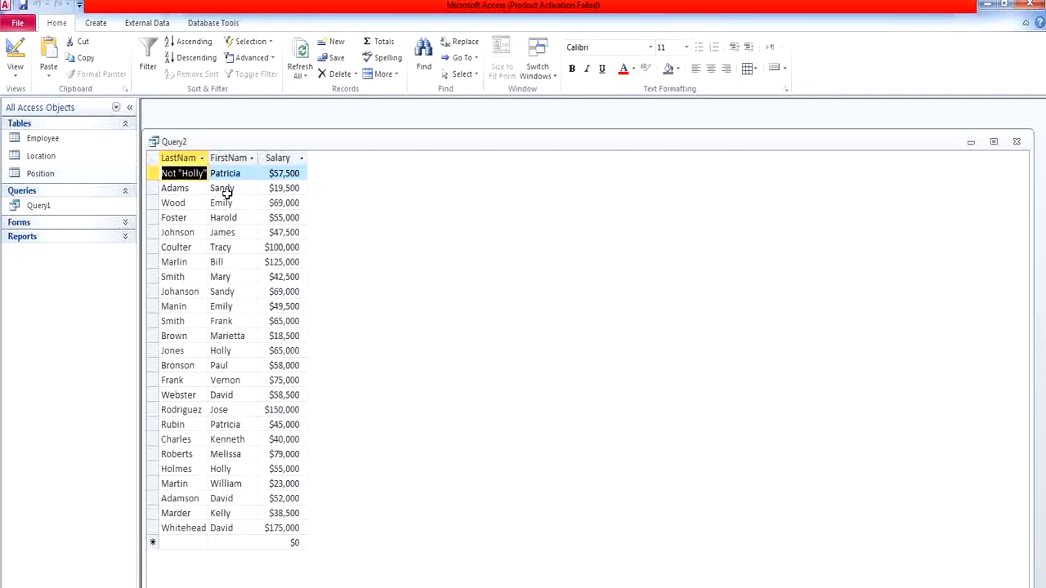
Close the query and save it under the name Query2.
{"action": "left_click", "coordinate": [1016, 142]}
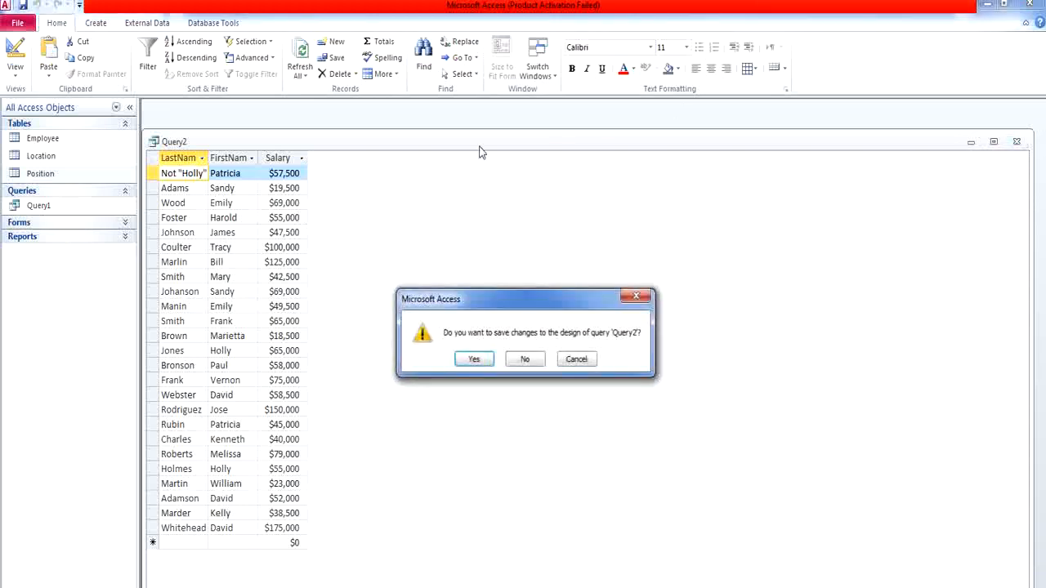
{"action": "left_click", "coordinate": [484, 358]}
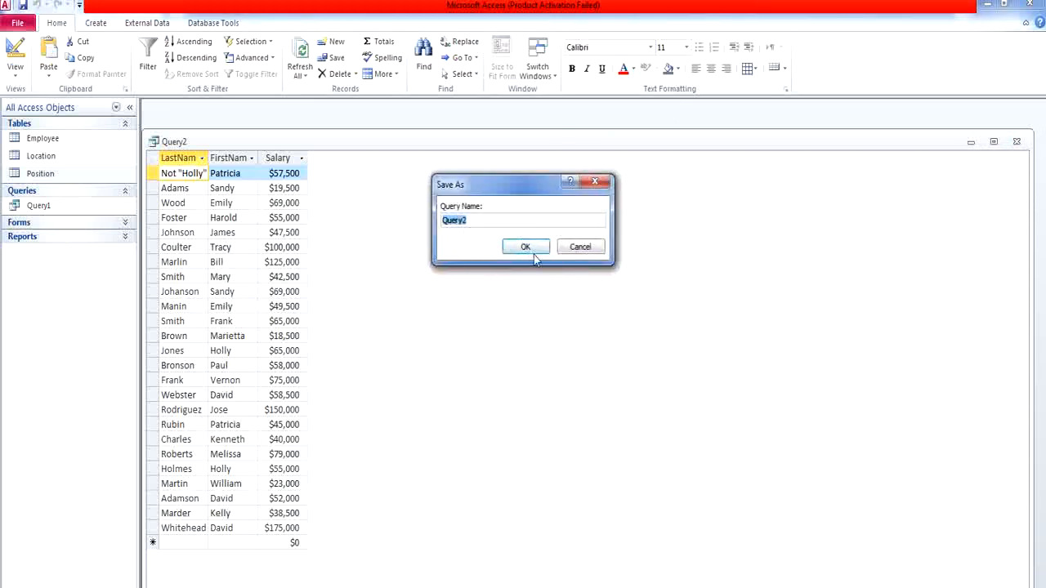
{"action": "left_click", "coordinate": [530, 247]}
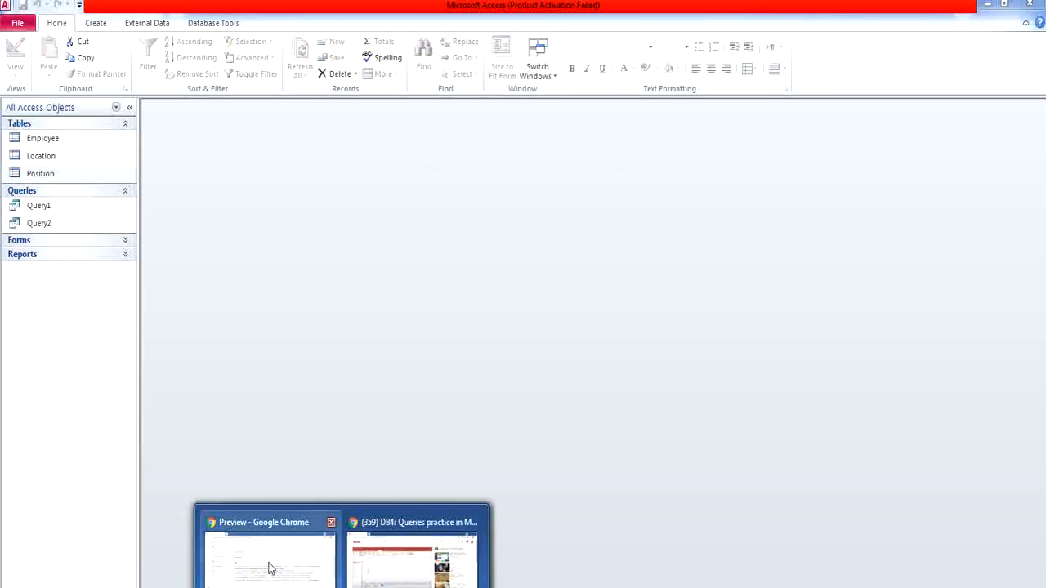
Read the third exercise question in the browser and create a new query in Design view with the Employee table.
{"action": "left_click", "coordinate": [269, 563]}
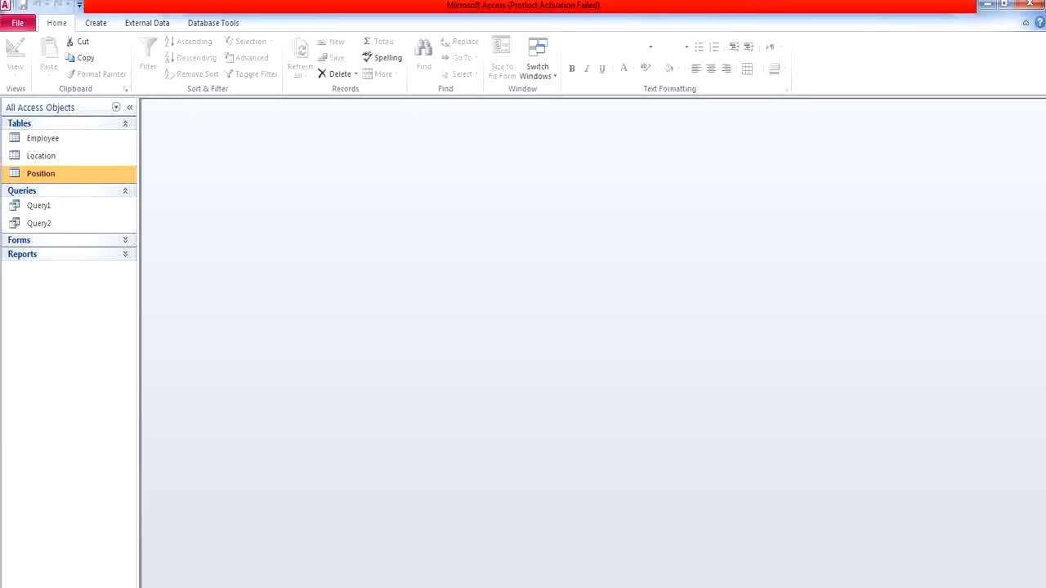
{"action": "left_click", "coordinate": [92, 25]}
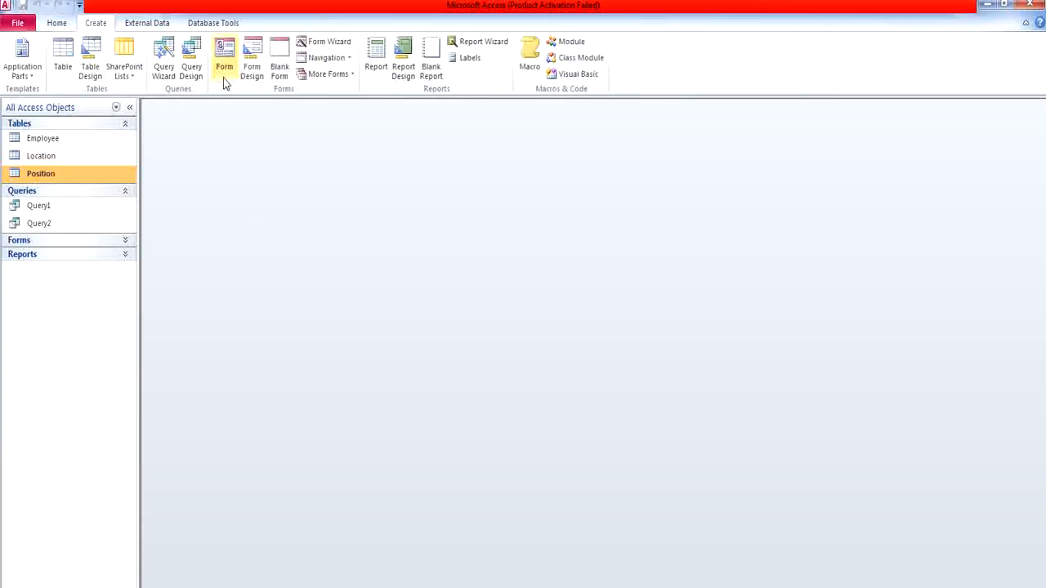
{"action": "left_click", "coordinate": [192, 65]}
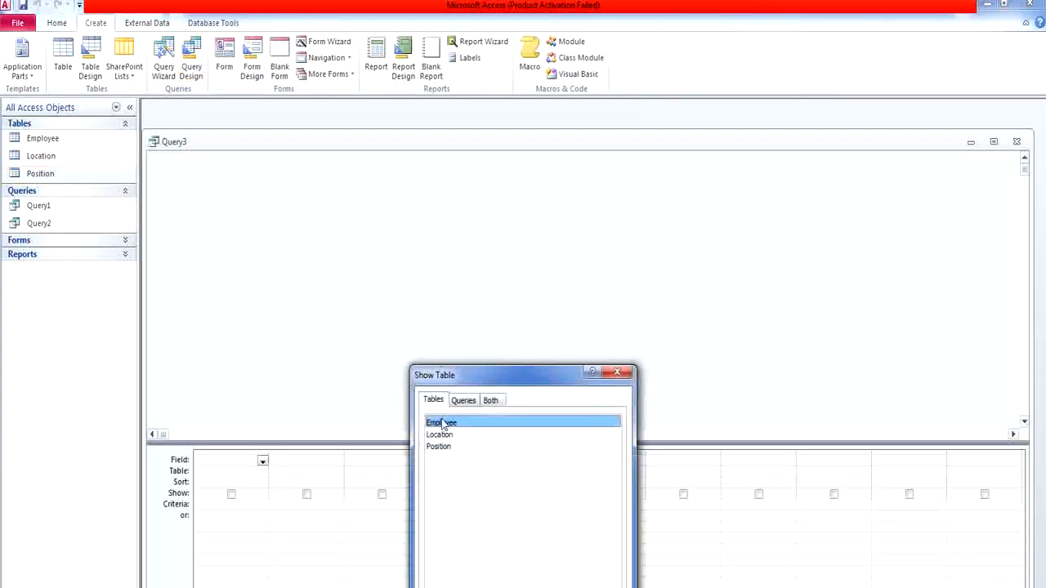
{"action": "double_click", "coordinate": [442, 424]}
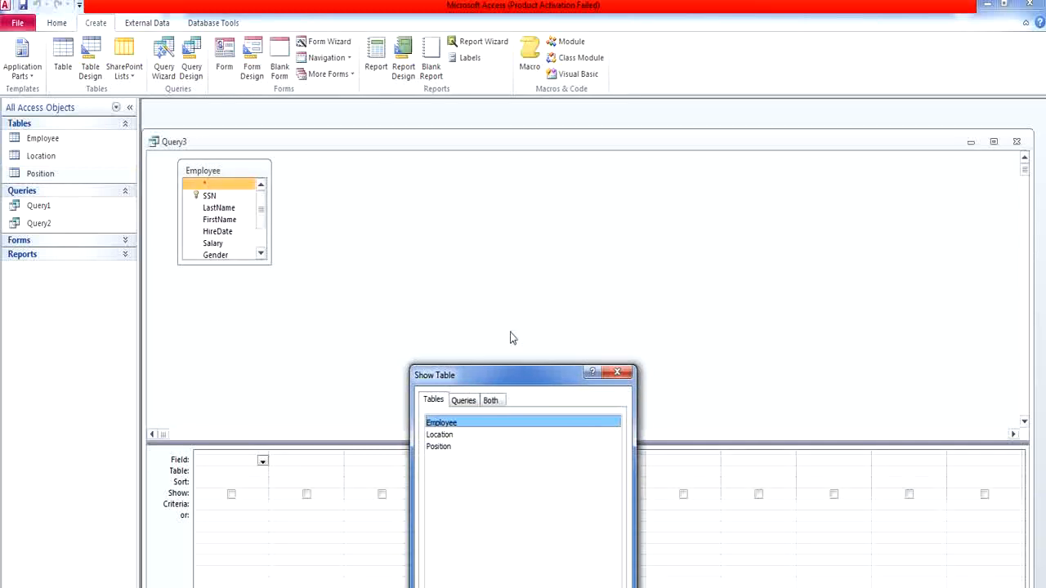
{"action": "left_click_drag", "start_coordinate": [503, 378], "coordinate": [467, 171]}
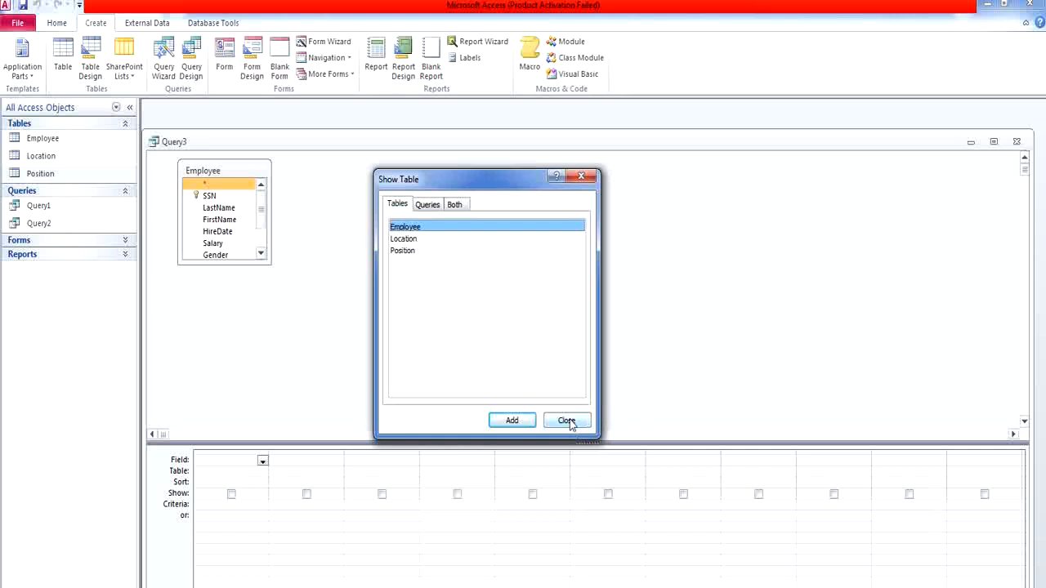
{"action": "left_click", "coordinate": [570, 423]}
Enlarge the Employee field list, add LastName, FirstName and Performance to the query, and run it.
{"action": "left_click_drag", "start_coordinate": [258, 266], "coordinate": [395, 352]}
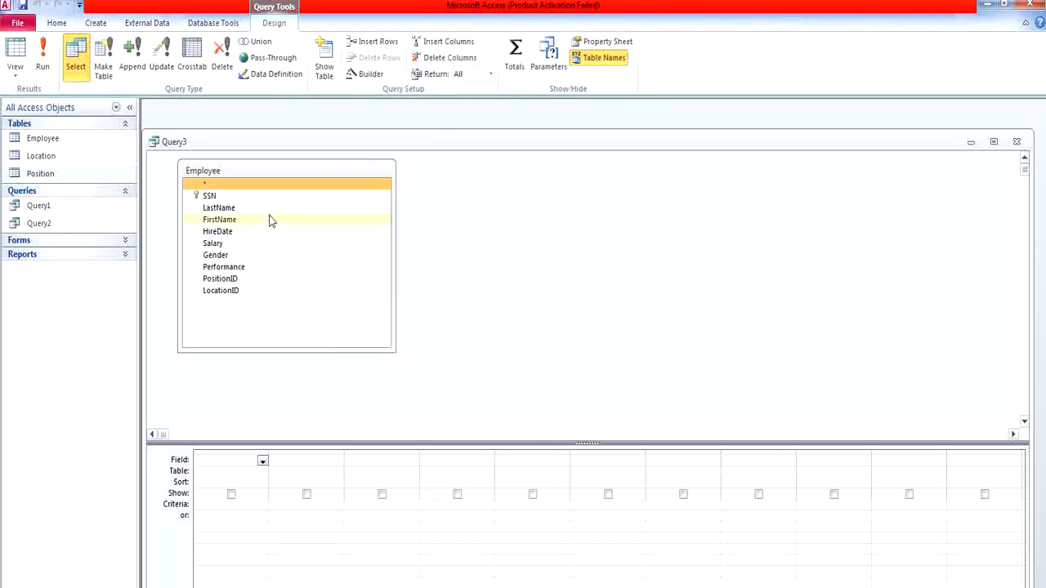
{"action": "double_click", "coordinate": [271, 211]}
{"action": "double_click", "coordinate": [271, 219]}
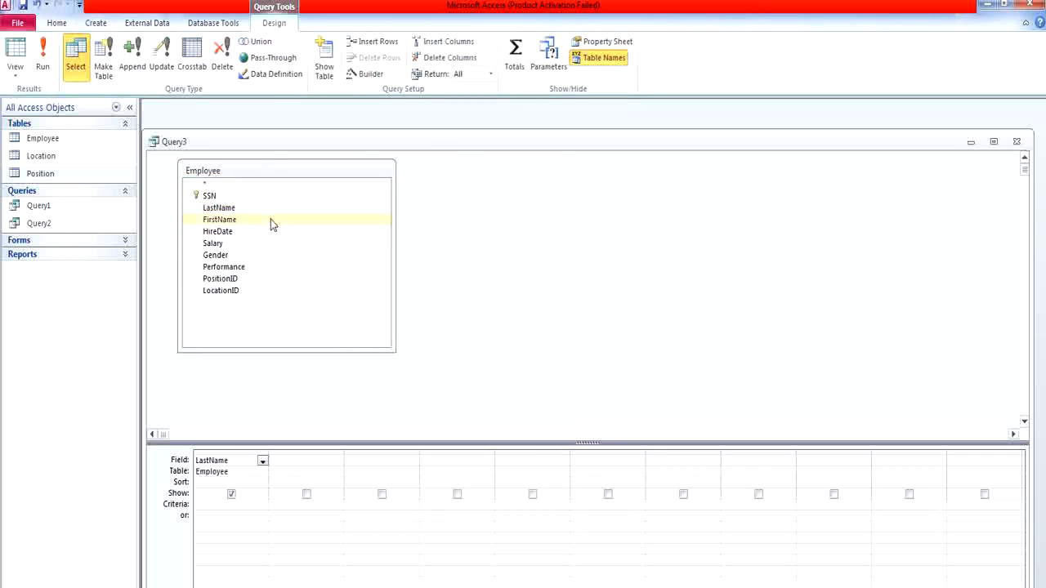
{"action": "double_click", "coordinate": [241, 270]}
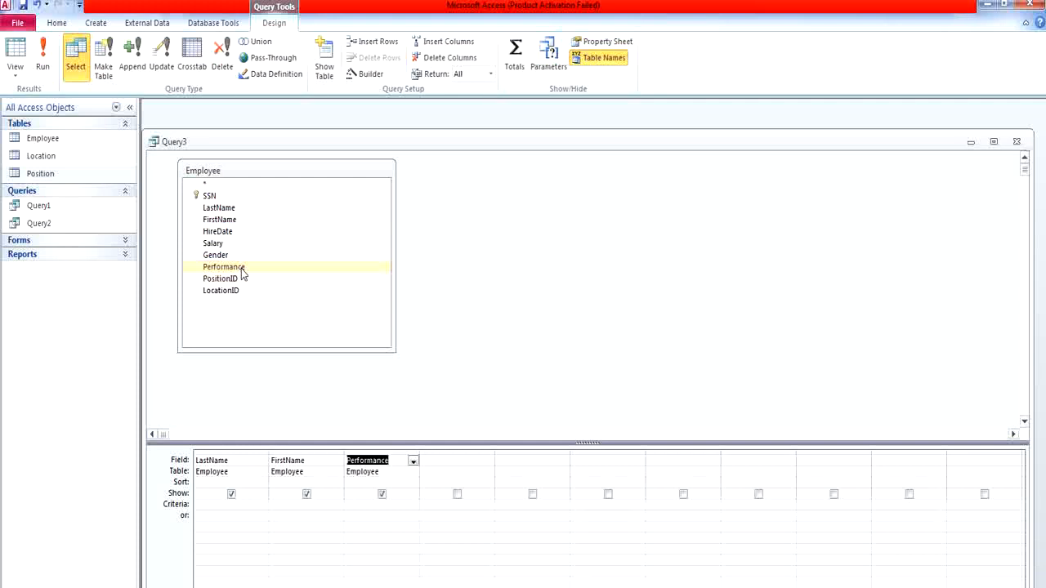
{"action": "left_click", "coordinate": [42, 57]}
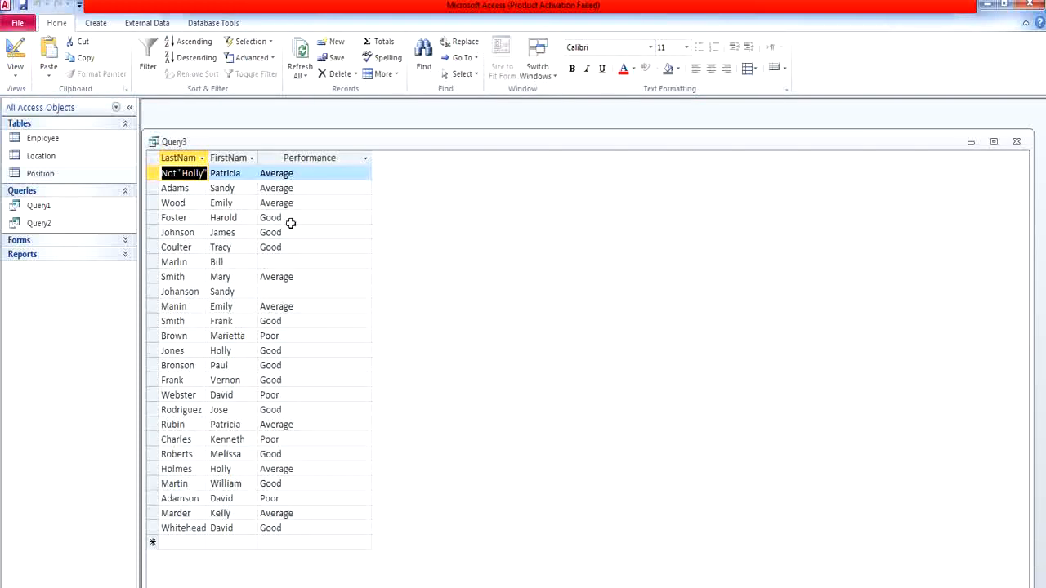
Copy a "Poor" rating from the datasheet and enter it in Design view as the criterion for the Performance field.
{"action": "double_click", "coordinate": [301, 395]}
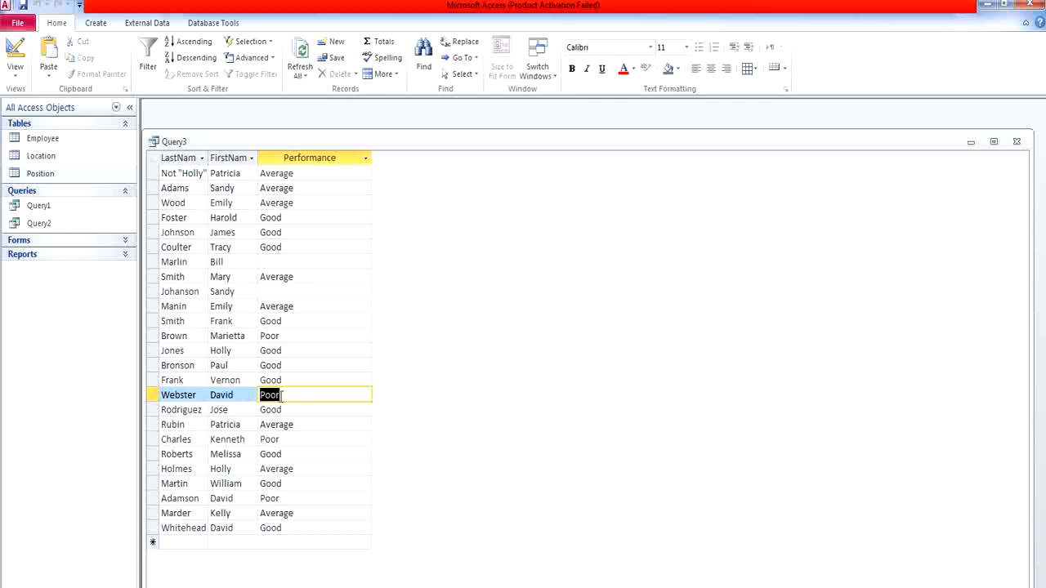
{"action": "right_click", "coordinate": [276, 395]}
{"action": "left_click", "coordinate": [288, 424]}
{"action": "left_click", "coordinate": [15, 51]}
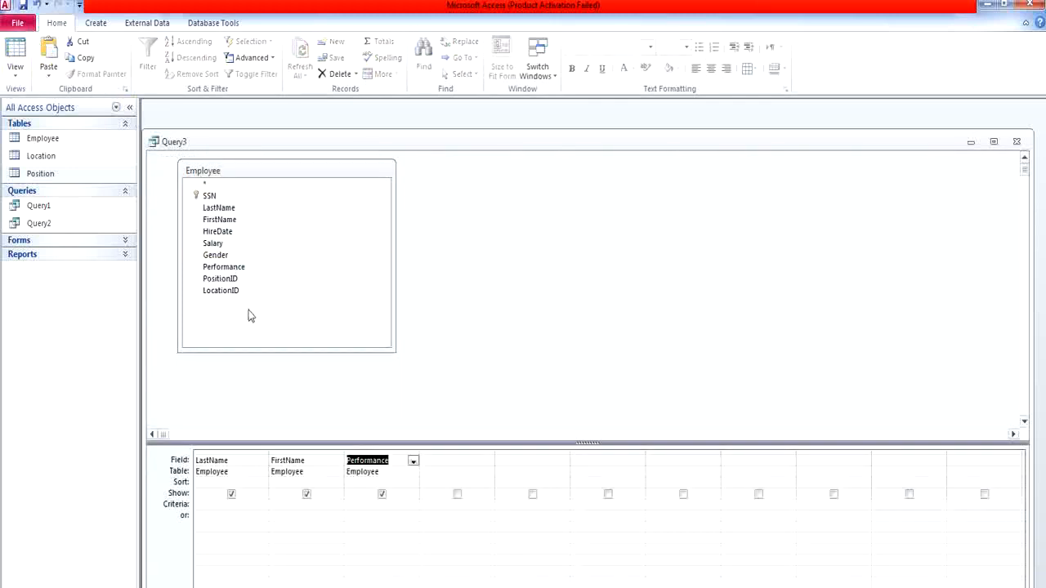
{"action": "left_click", "coordinate": [360, 503]}
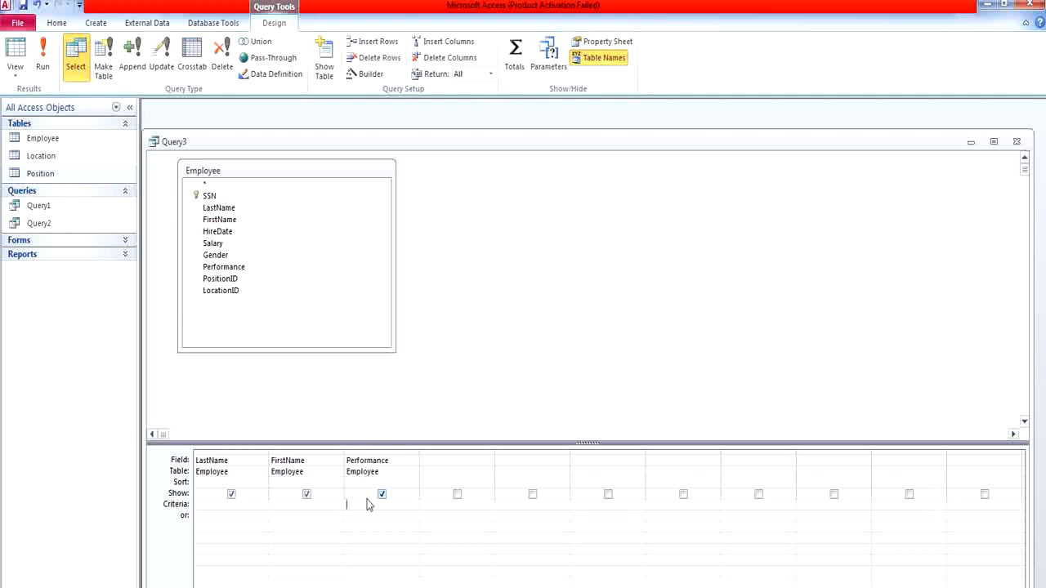
{"action": "type", "text": "Poor"}
{"action": "left_click", "coordinate": [367, 516]}
Run the filtered query, close it and save it under the name Query3.
{"action": "left_click", "coordinate": [43, 59]}
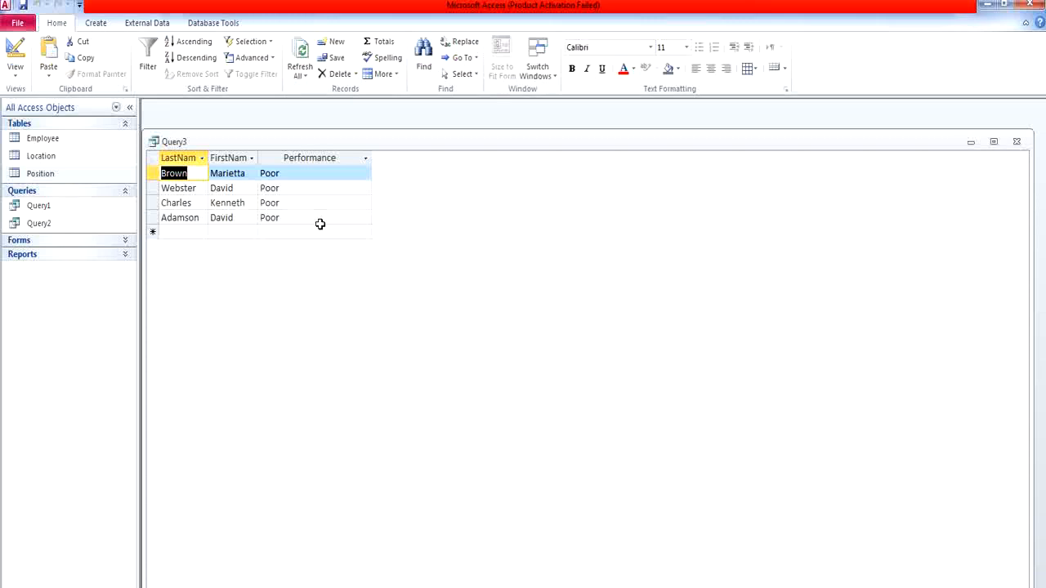
{"action": "left_click", "coordinate": [1016, 142]}
{"action": "left_click", "coordinate": [485, 355]}
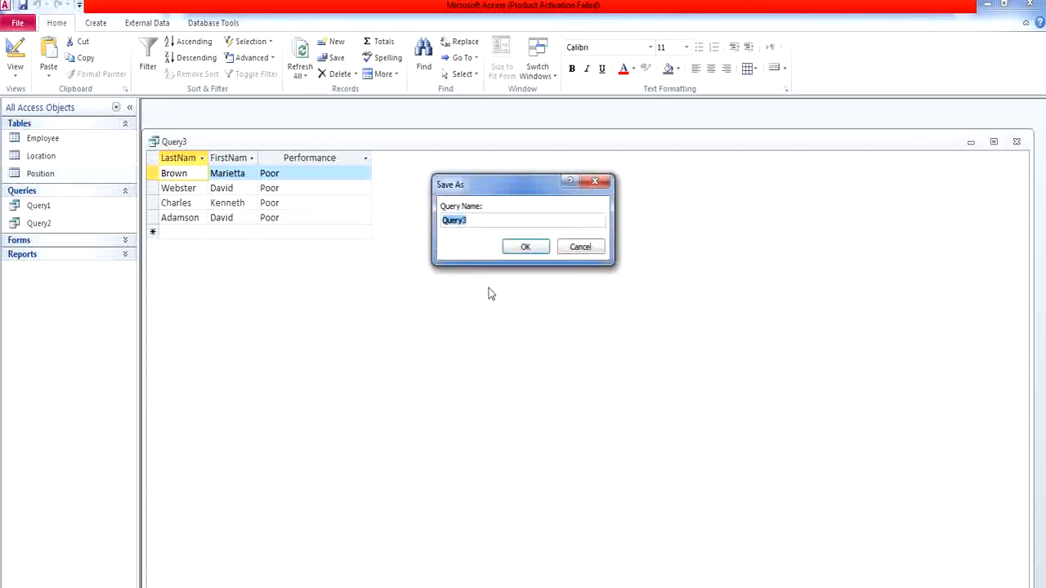
{"action": "left_click", "coordinate": [523, 246]}
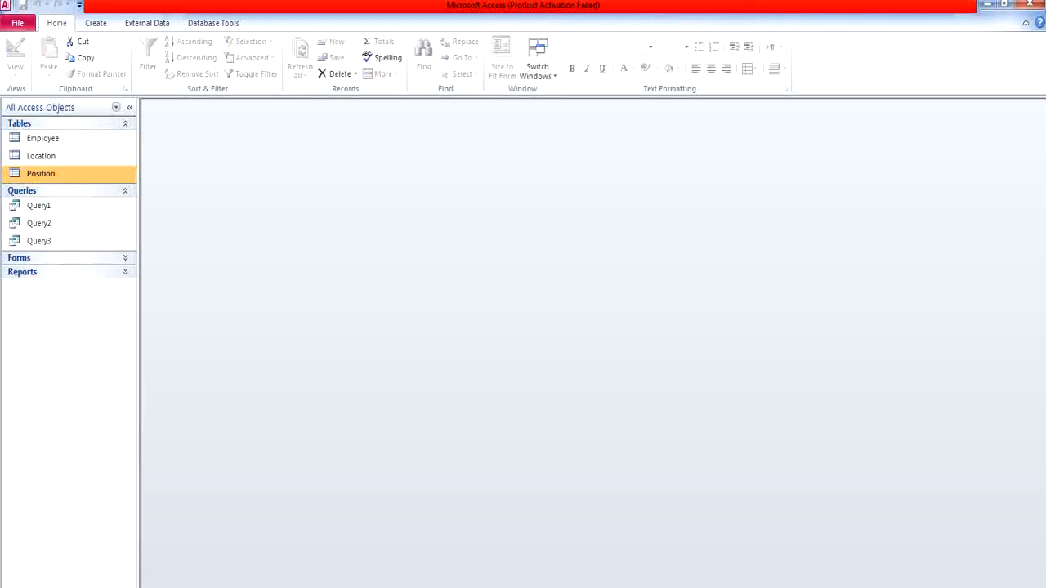
Read the fourth exercise question in the browser and create another query in Design view with the Employee table.
{"action": "mouse_move", "coordinate": [342, 587]}
{"action": "left_click", "coordinate": [309, 564]}
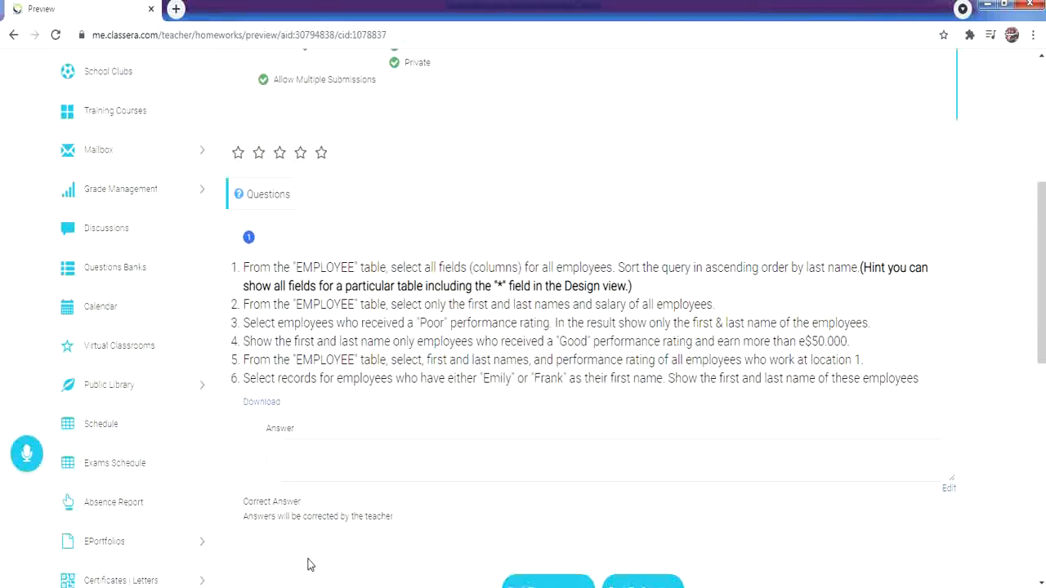
{"action": "left_click", "coordinate": [317, 587]}
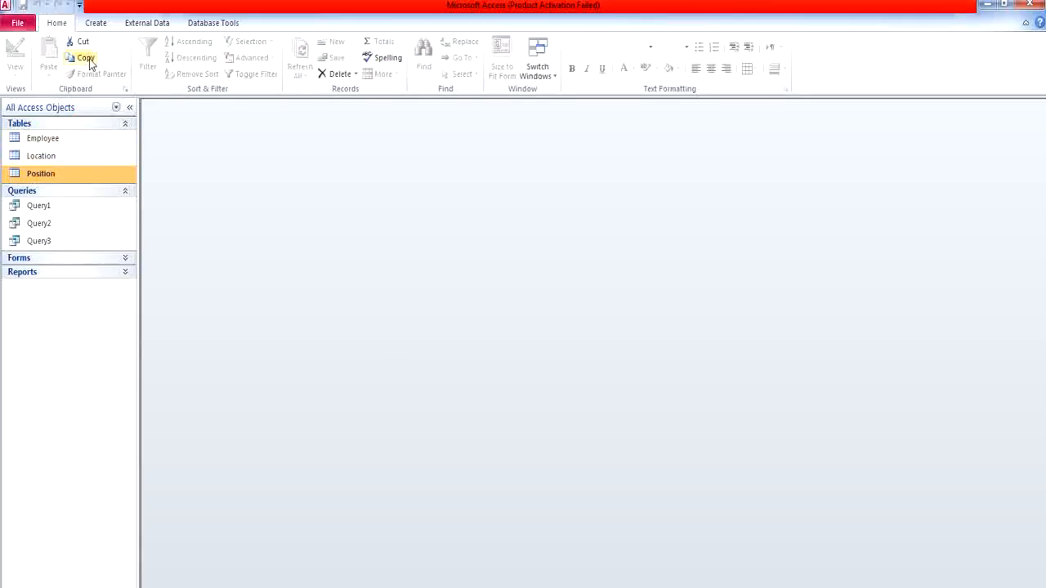
{"action": "left_click", "coordinate": [96, 24]}
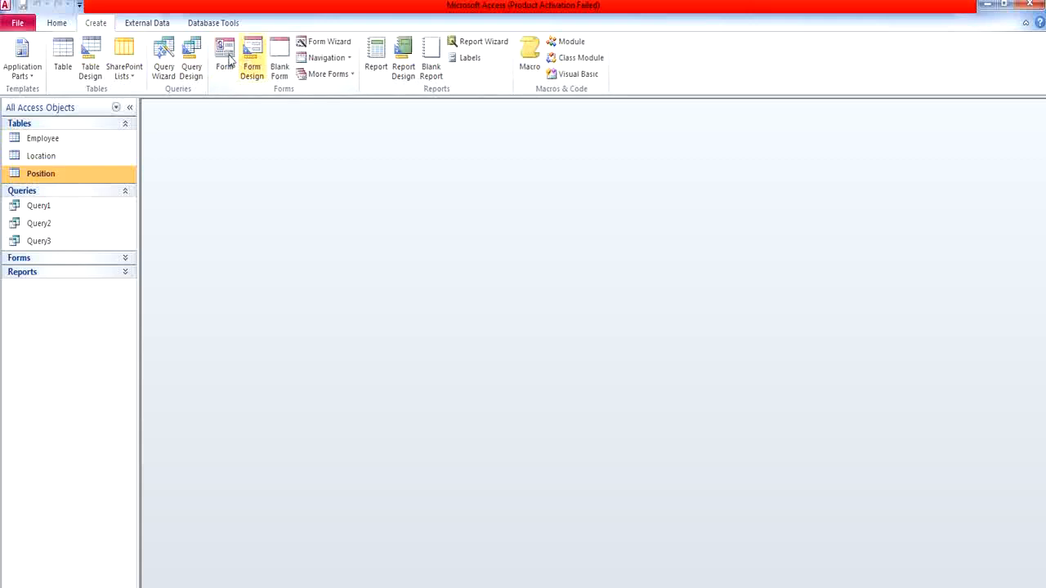
{"action": "left_click", "coordinate": [192, 63]}
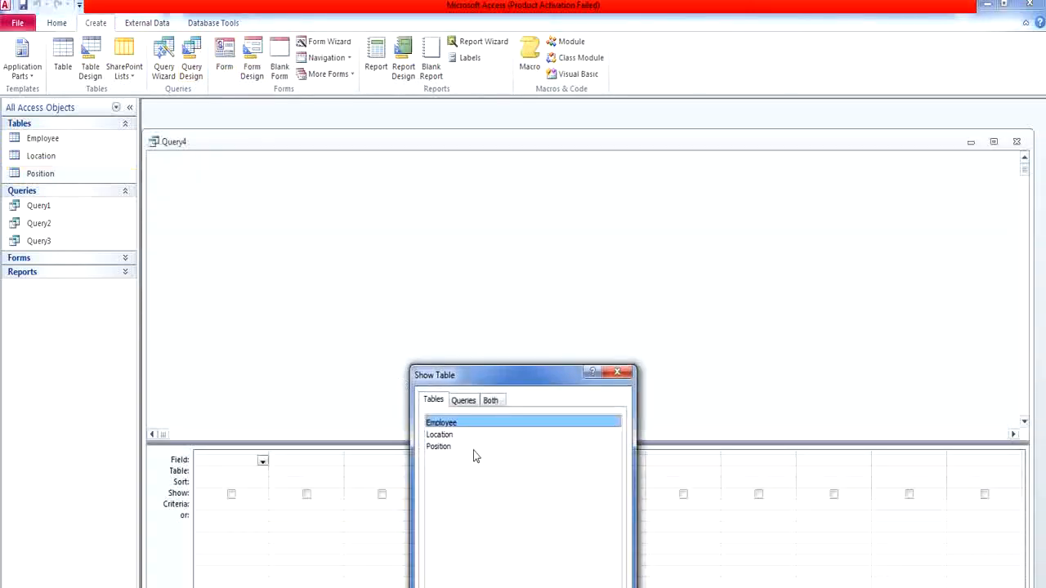
{"action": "double_click", "coordinate": [482, 429]}
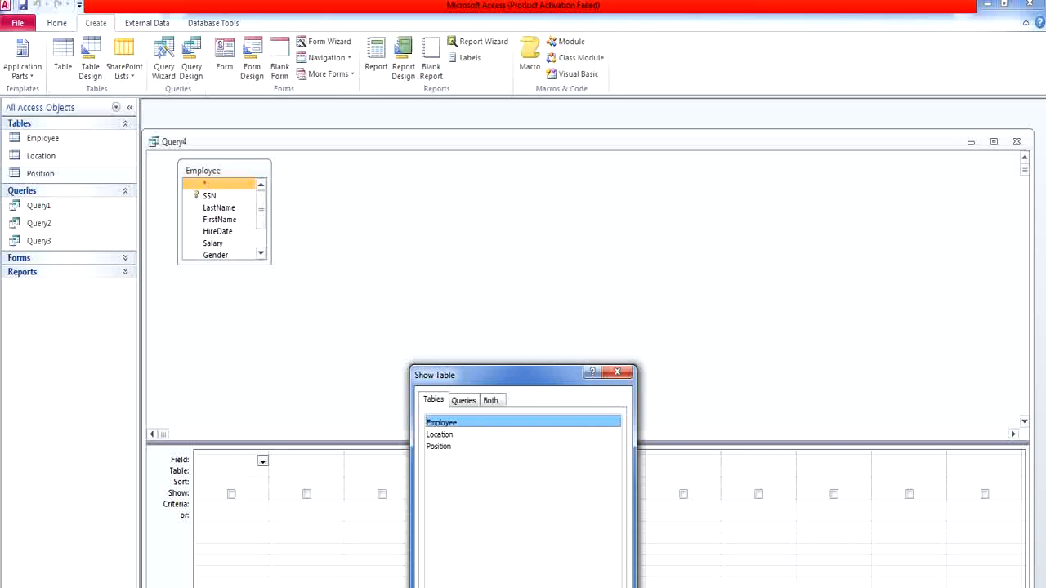
{"action": "key", "text": "Escape"}
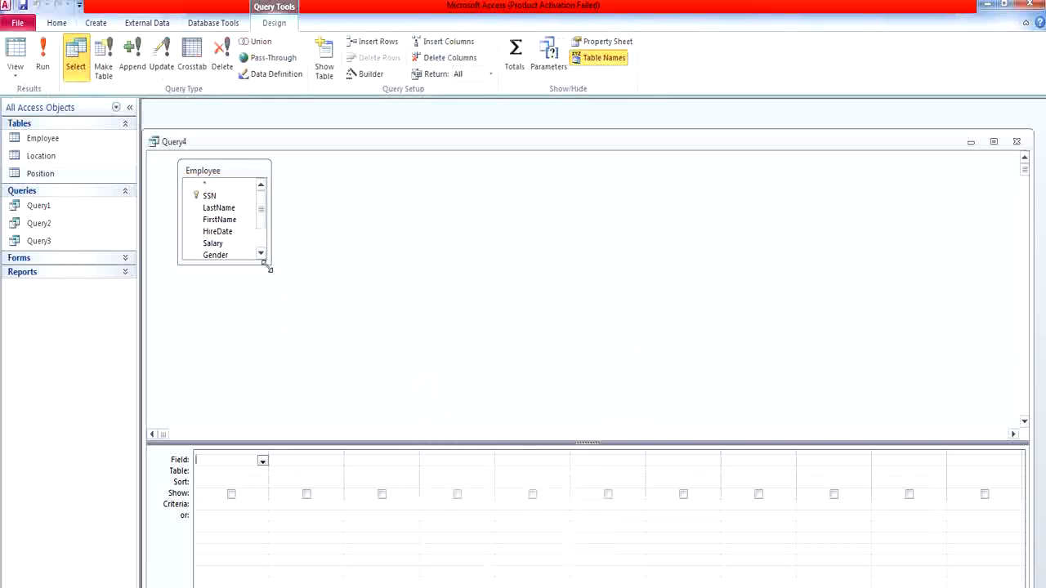
Enlarge the Employee field list and add LastName, FirstName, Performance and Salary to the query grid.
{"action": "left_click_drag", "start_coordinate": [266, 264], "coordinate": [360, 341]}
{"action": "left_click", "coordinate": [299, 210]}
{"action": "double_click", "coordinate": [299, 209]}
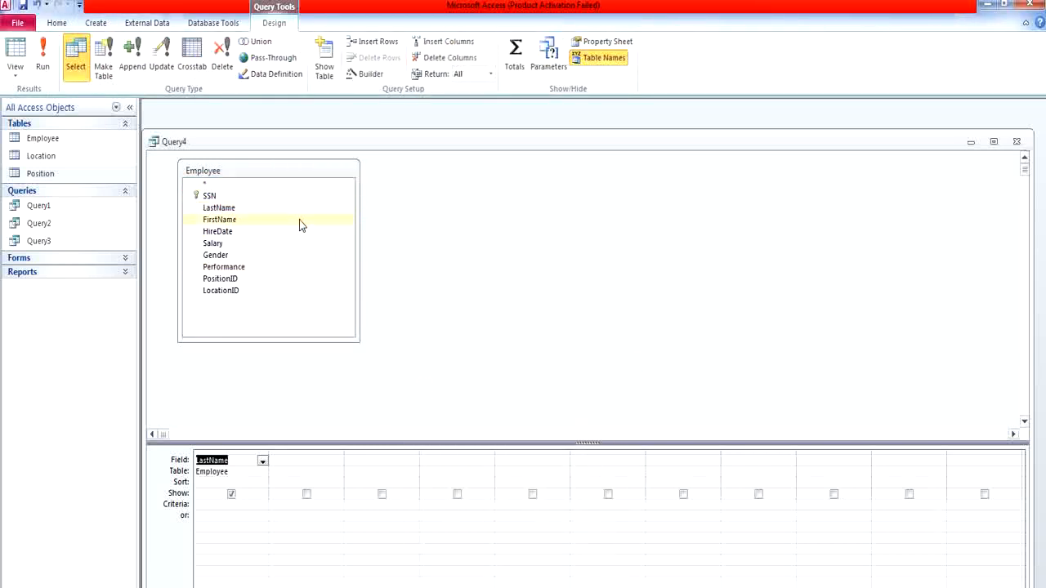
{"action": "double_click", "coordinate": [299, 221]}
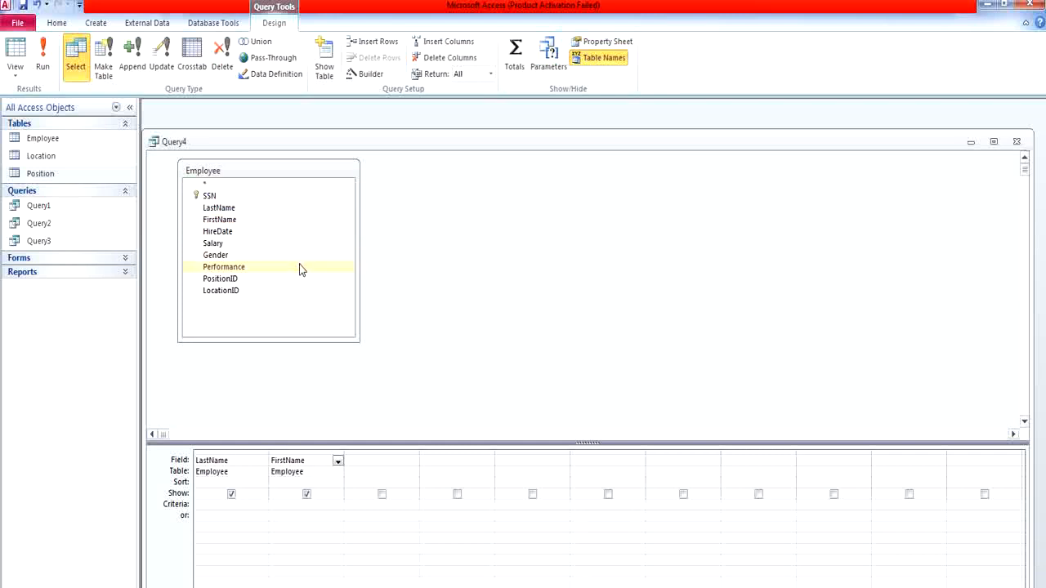
{"action": "double_click", "coordinate": [300, 267]}
{"action": "double_click", "coordinate": [297, 244]}
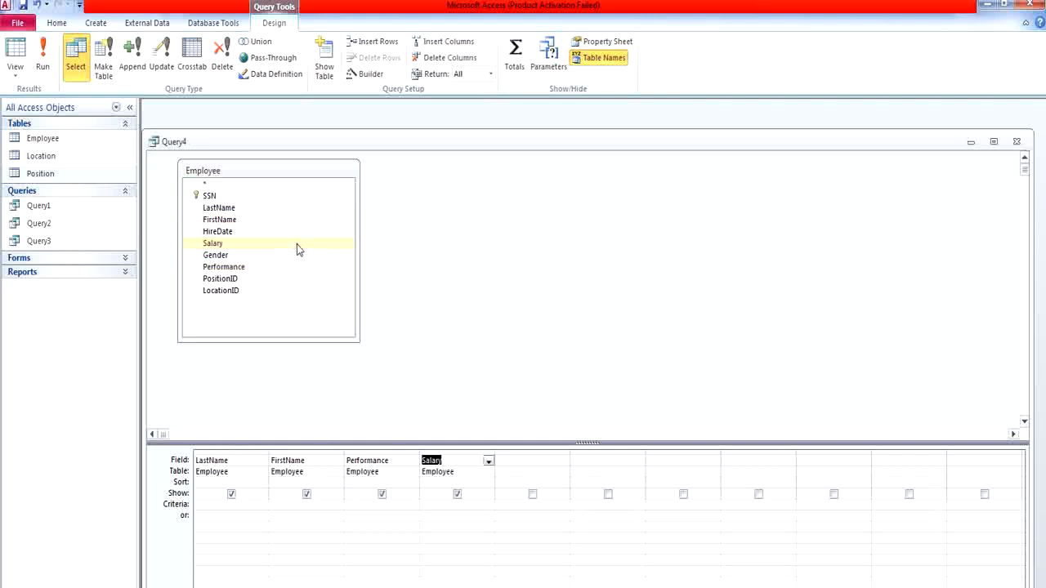
Copy a "Good" rating from the datasheet and enter it in Design view as the criterion for the Performance field.
{"action": "left_click", "coordinate": [18, 50]}
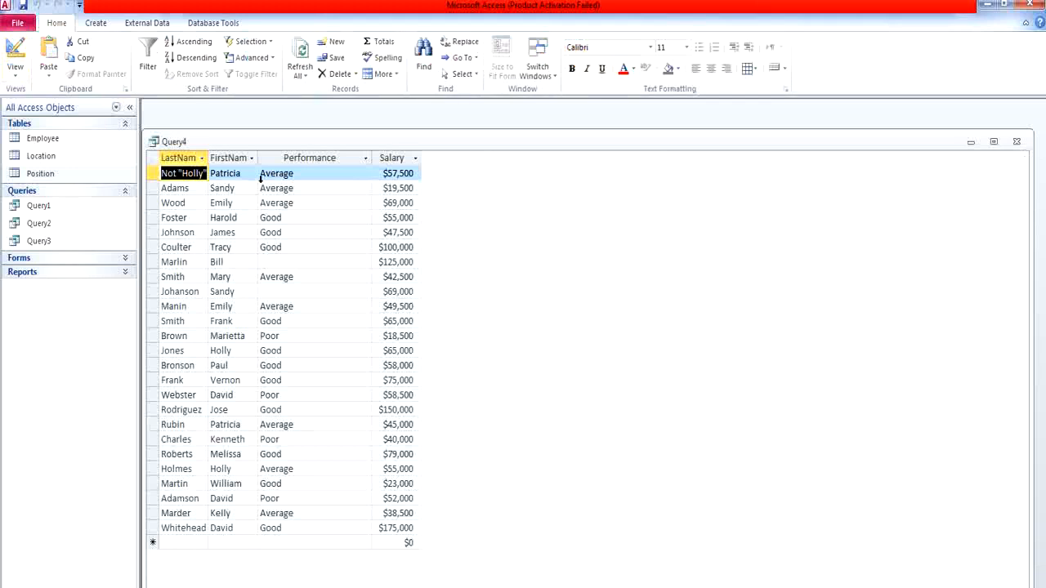
{"action": "left_click", "coordinate": [260, 216]}
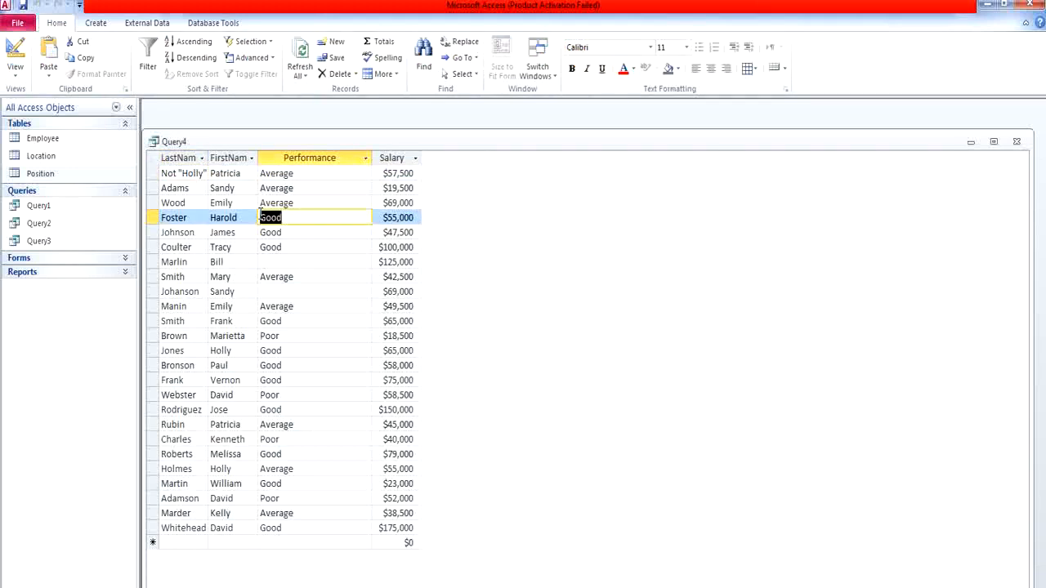
{"action": "left_click", "coordinate": [15, 51]}
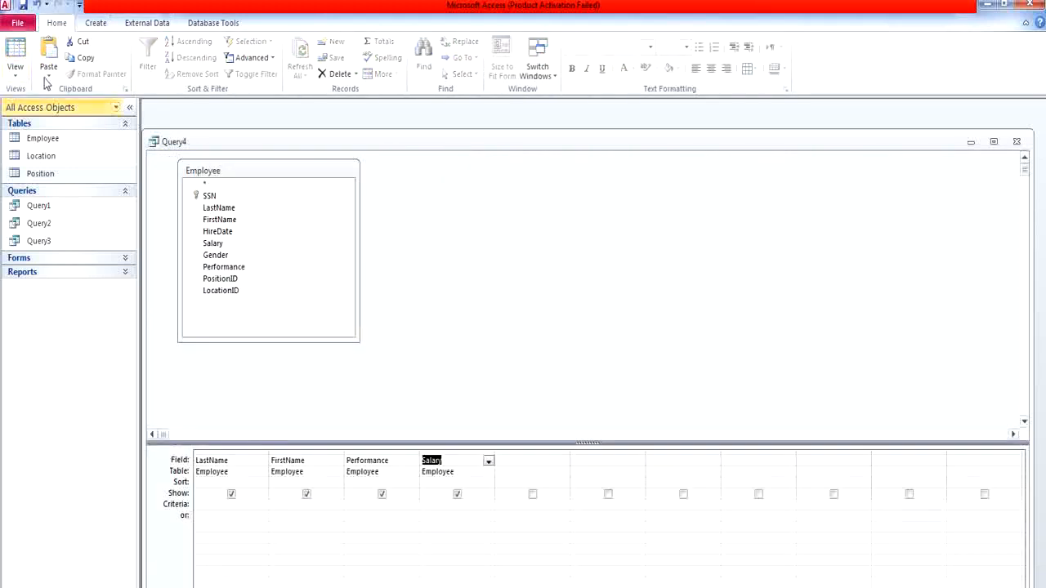
{"action": "left_click", "coordinate": [384, 505]}
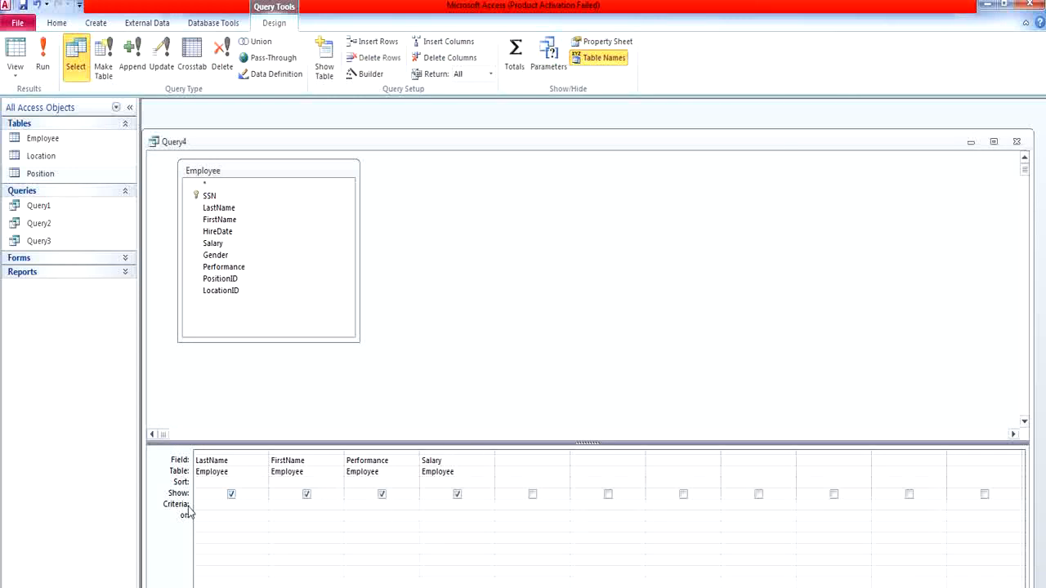
{"action": "type", "text": "Good"}
{"action": "key", "text": "Tab"}
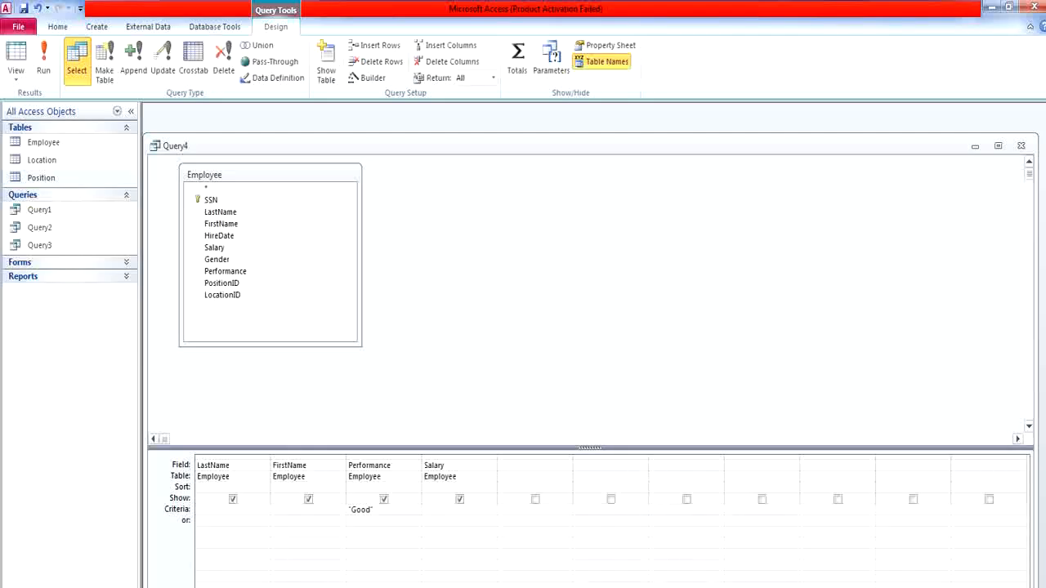
Preview the records filtered by performance and, back in Design view, enter >50000 as the criterion for the Salary field.
{"action": "left_click", "coordinate": [43, 73]}
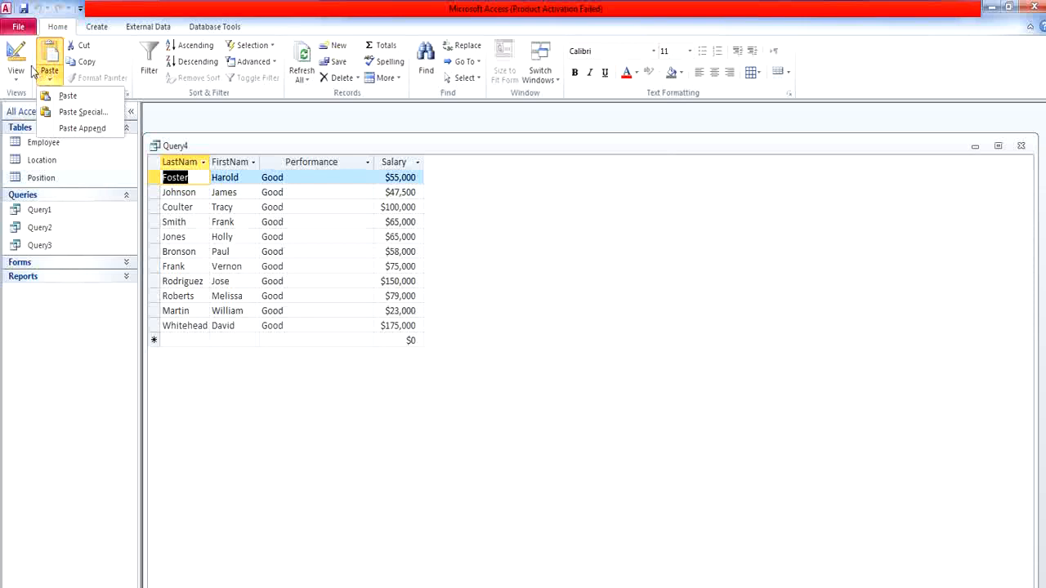
{"action": "left_click", "coordinate": [16, 57]}
{"action": "left_click", "coordinate": [438, 514]}
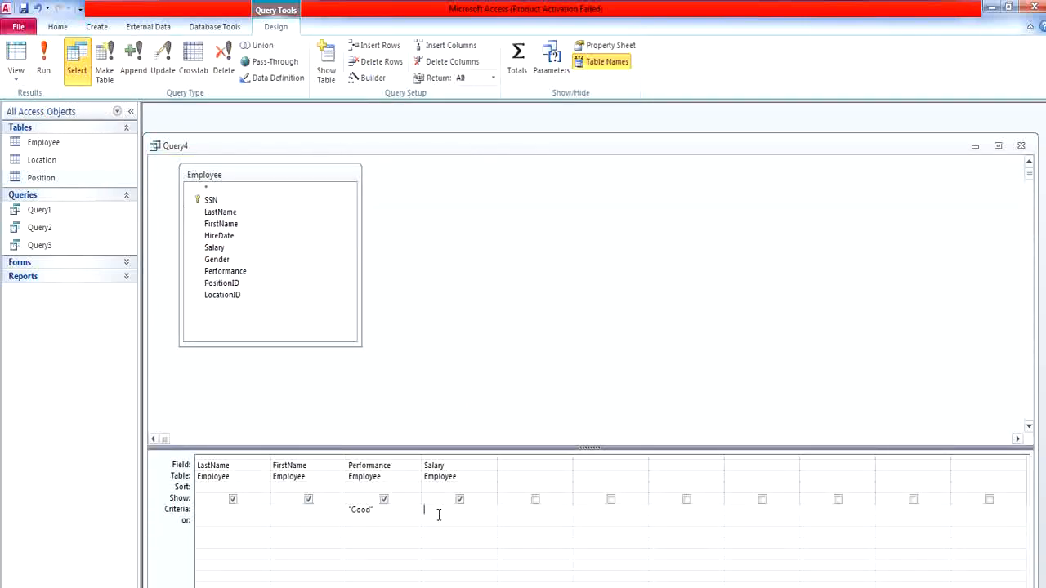
{"action": "type", "text": ">50000"}
Display the query's datasheet, close the query and save it under the name Query4.
{"action": "left_click", "coordinate": [49, 73]}
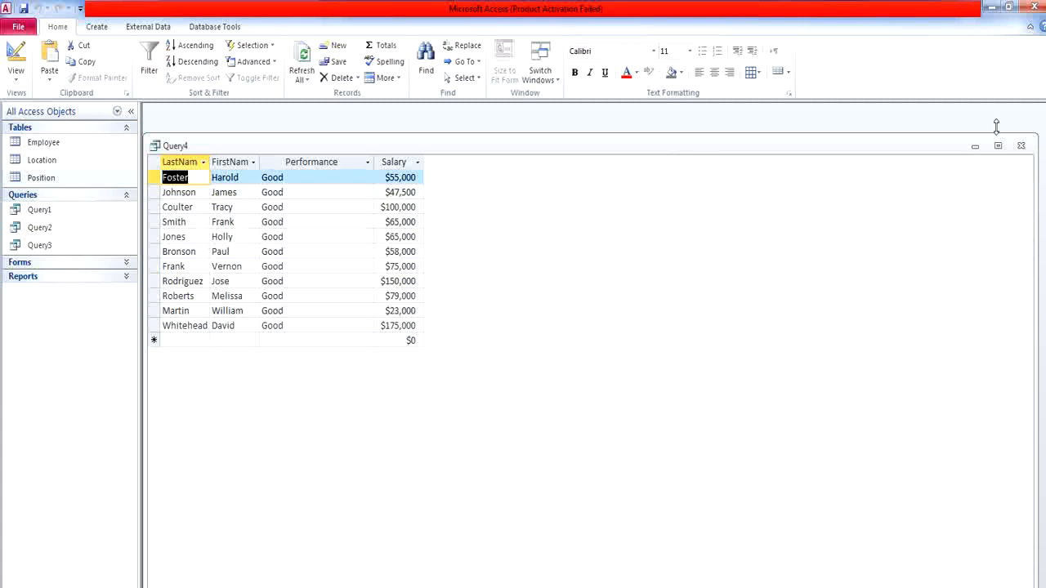
{"action": "left_click", "coordinate": [1021, 146]}
{"action": "left_click", "coordinate": [476, 363]}
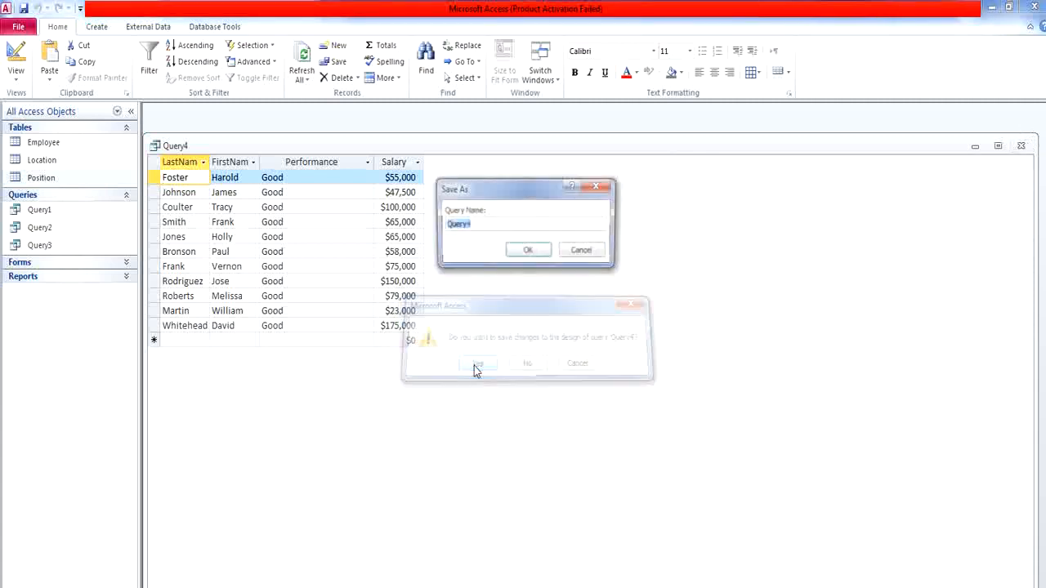
{"action": "left_click", "coordinate": [529, 250]}
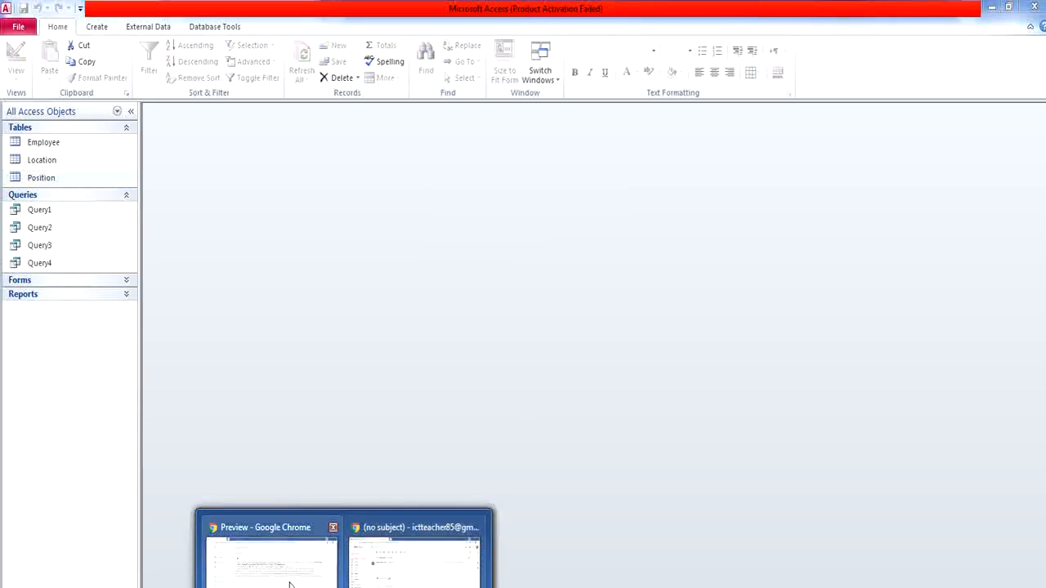
Read the fifth exercise question in the browser and create another query in Design view with the Employee table.
{"action": "left_click", "coordinate": [270, 564]}
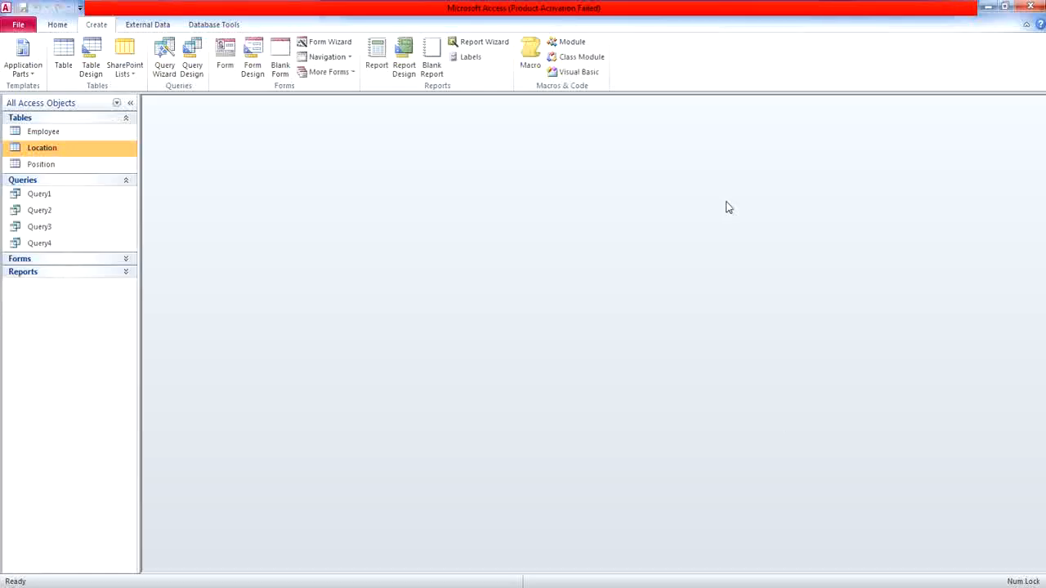
{"action": "left_click", "coordinate": [199, 72]}
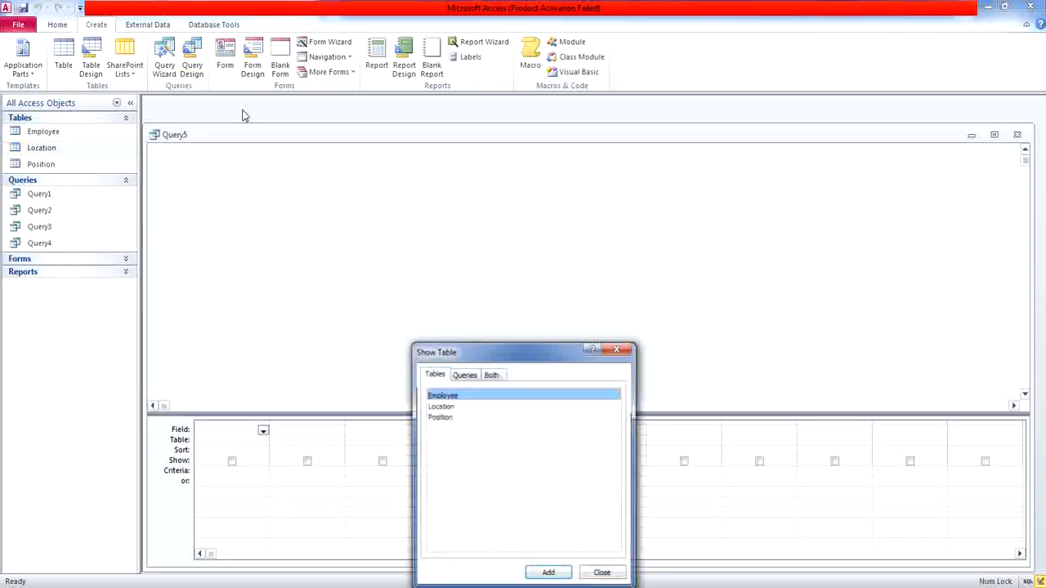
{"action": "double_click", "coordinate": [474, 397]}
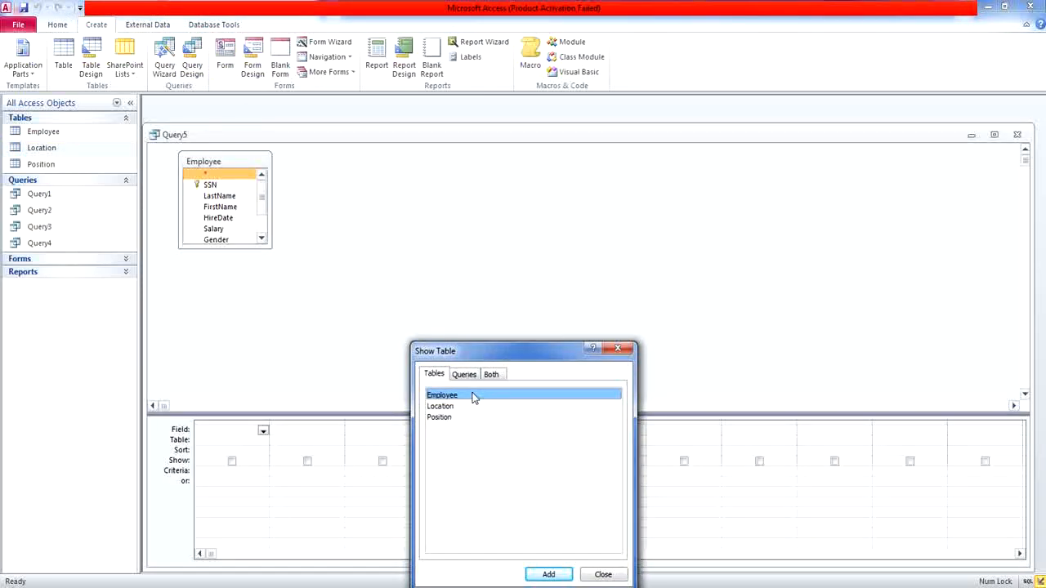
{"action": "left_click", "coordinate": [594, 574]}
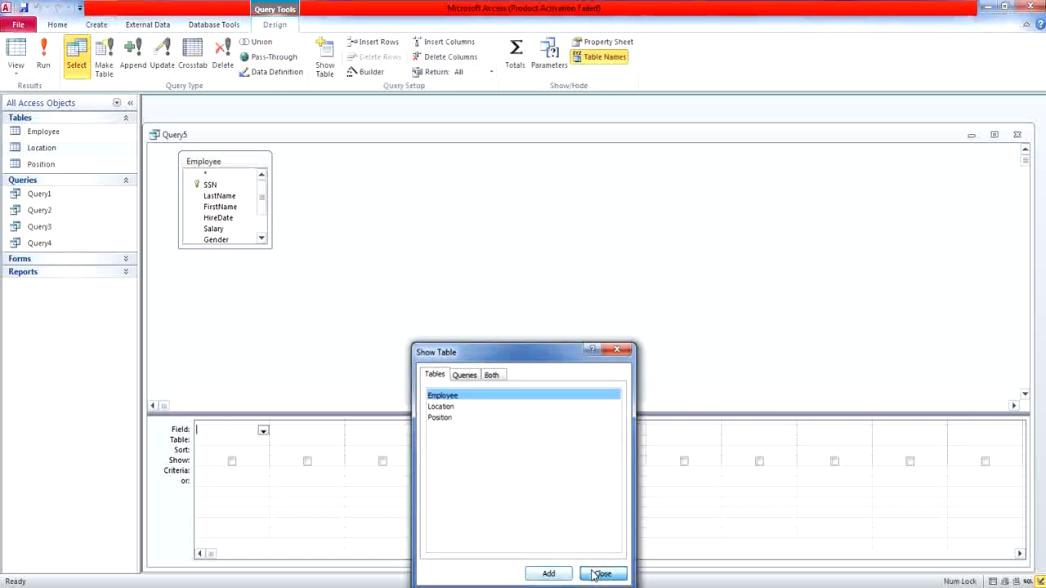
Add LastName and FirstName to the query grid and reread the fifth exercise question in the browser.
{"action": "double_click", "coordinate": [217, 196]}
{"action": "double_click", "coordinate": [219, 207]}
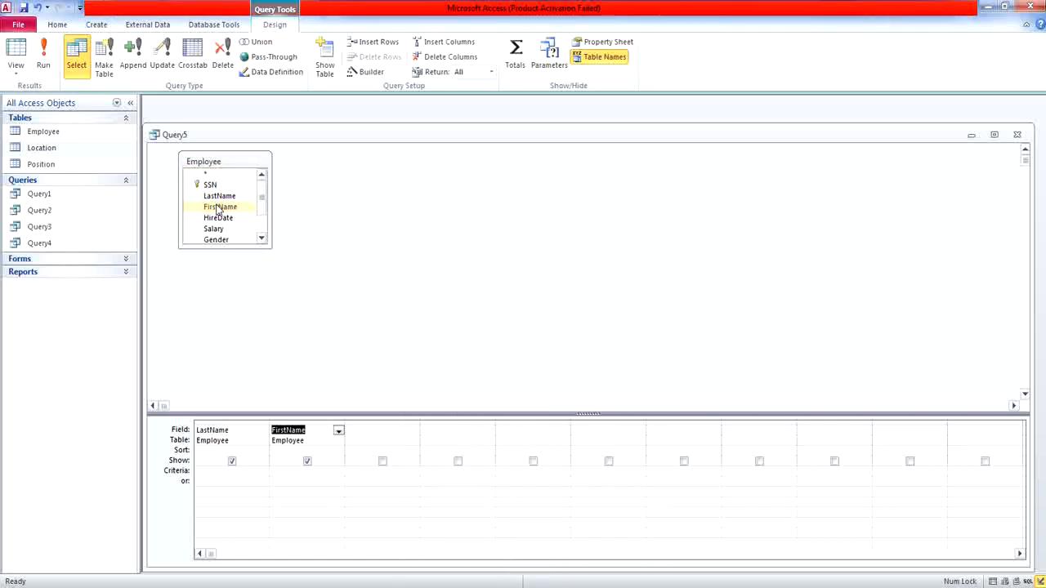
{"action": "mouse_move", "coordinate": [343, 579]}
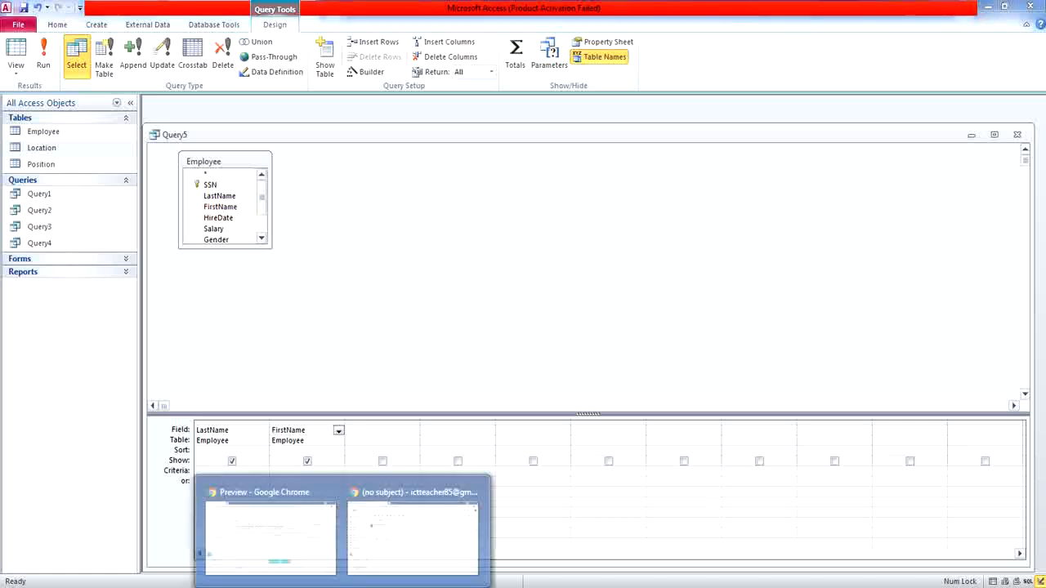
{"action": "left_click", "coordinate": [294, 527]}
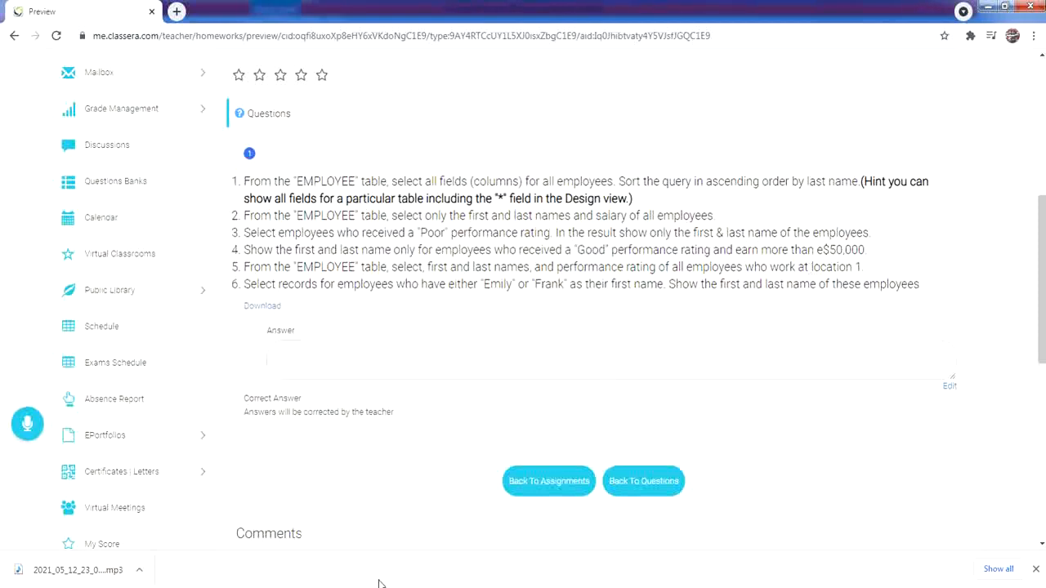
{"action": "left_click", "coordinate": [343, 587]}
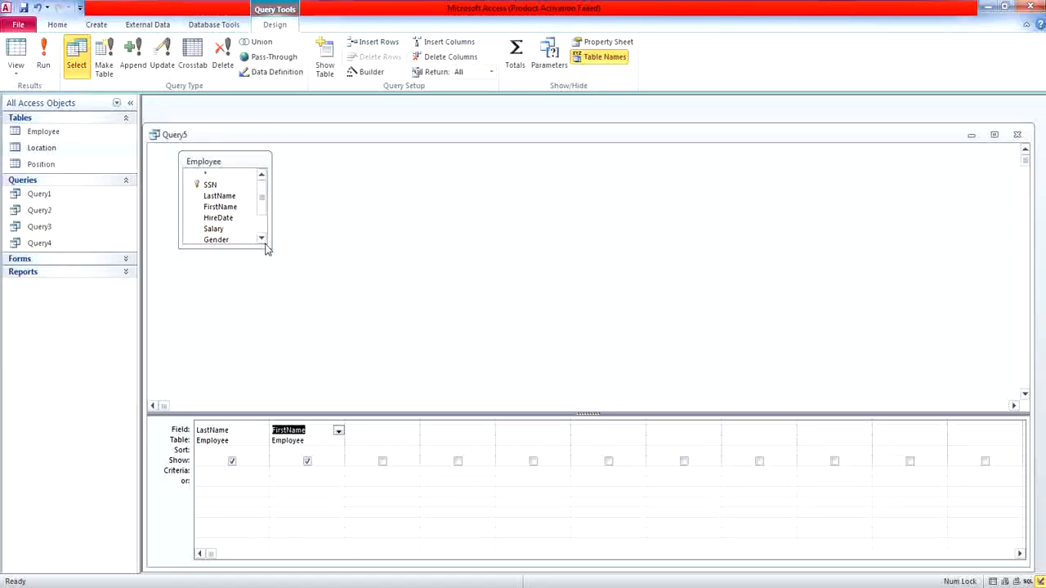
Enlarge the Employee field list and add Performance and LocationID to the query grid.
{"action": "left_click_drag", "start_coordinate": [271, 247], "coordinate": [335, 310]}
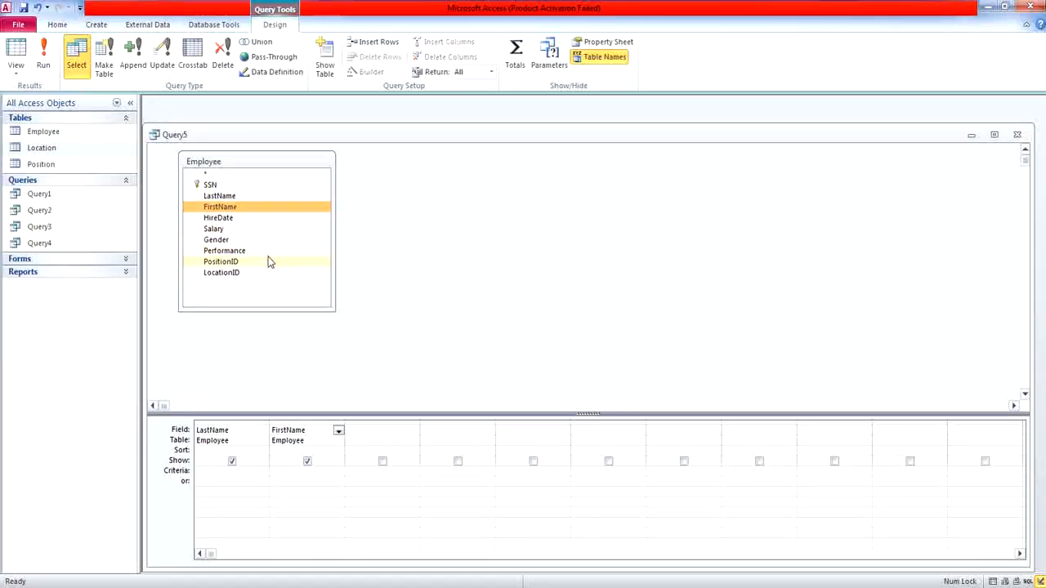
{"action": "double_click", "coordinate": [269, 252]}
{"action": "left_click", "coordinate": [267, 273]}
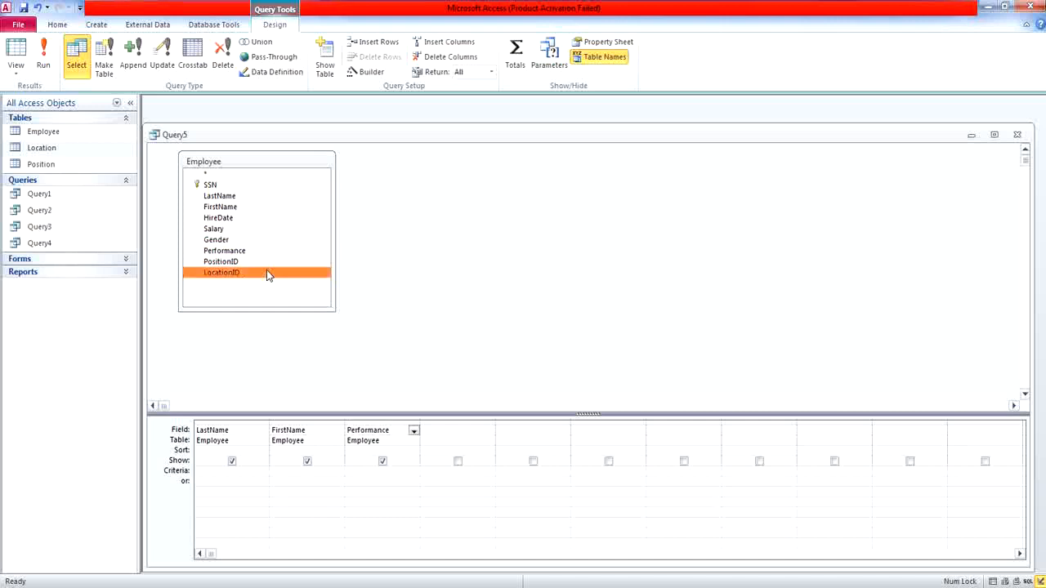
{"action": "double_click", "coordinate": [267, 272]}
Preview the unfiltered records and, back in Design view, enter 1 as the criterion for the LocationID field.
{"action": "left_click", "coordinate": [16, 50]}
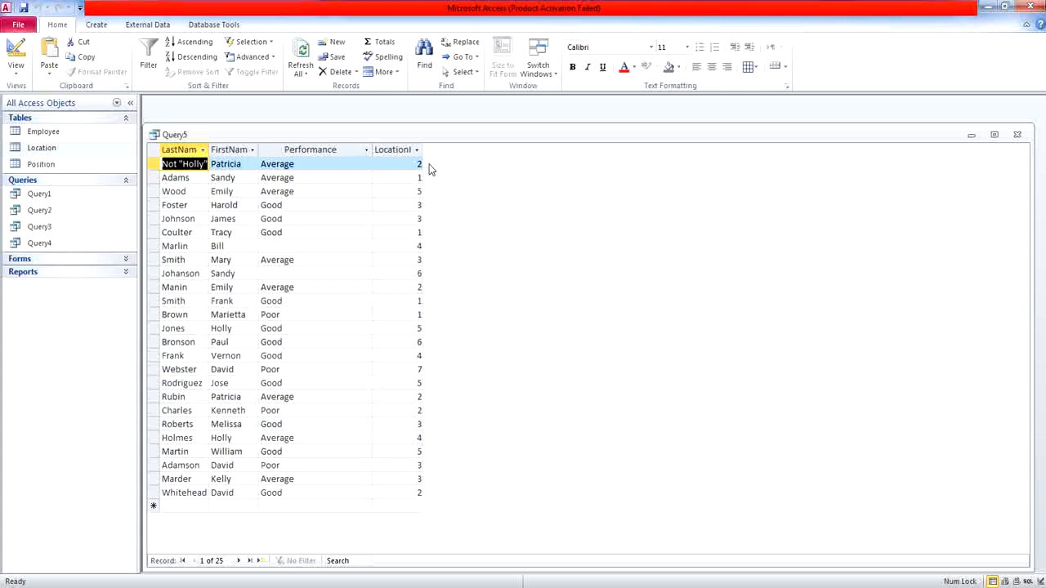
{"action": "left_click", "coordinate": [10, 50]}
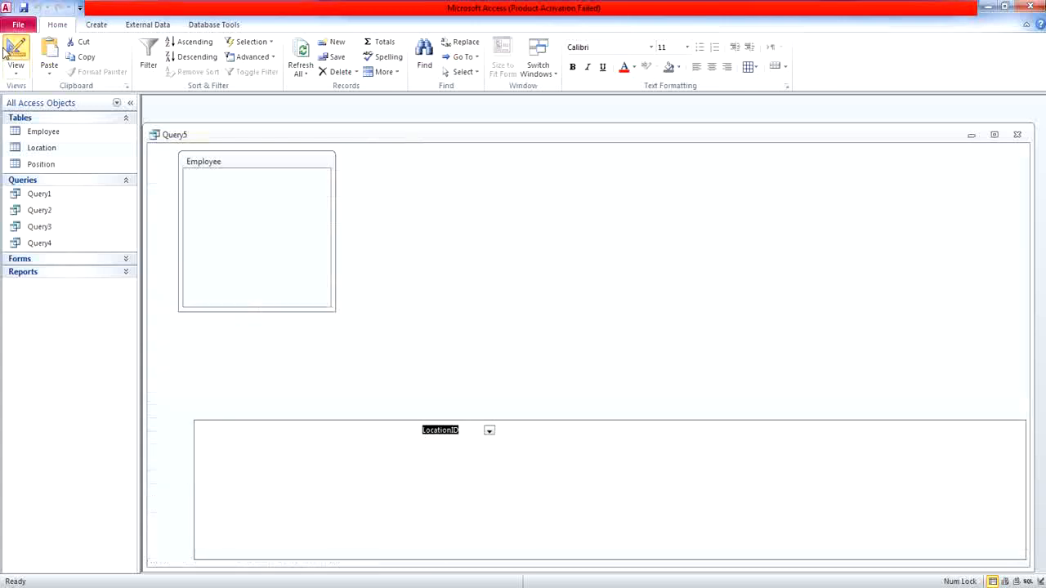
{"action": "left_click", "coordinate": [438, 470]}
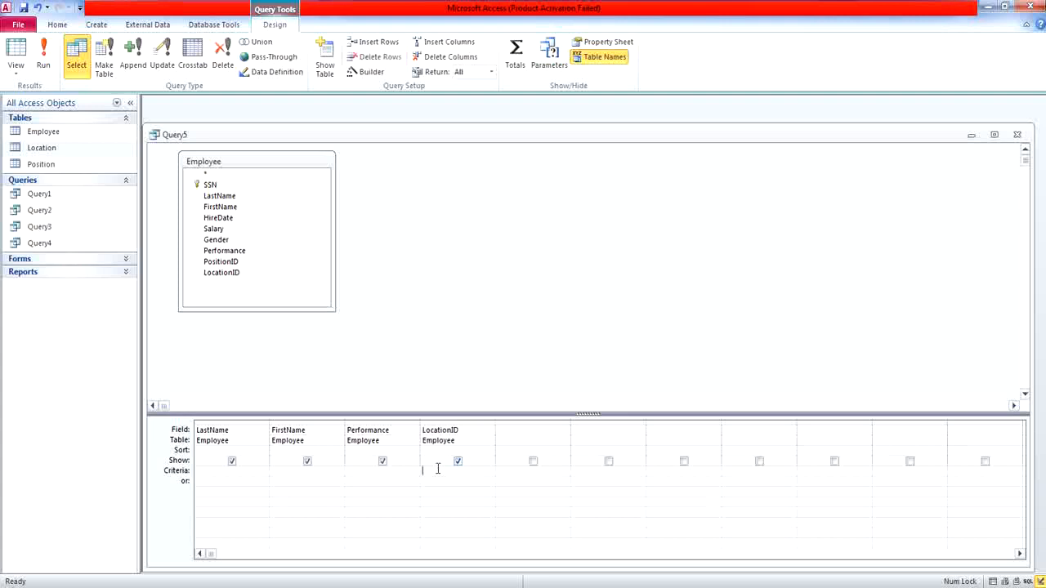
{"action": "type", "text": "1"}
Display the records filtered by location, close the query and save it under the name Query5.
{"action": "left_click", "coordinate": [17, 49]}
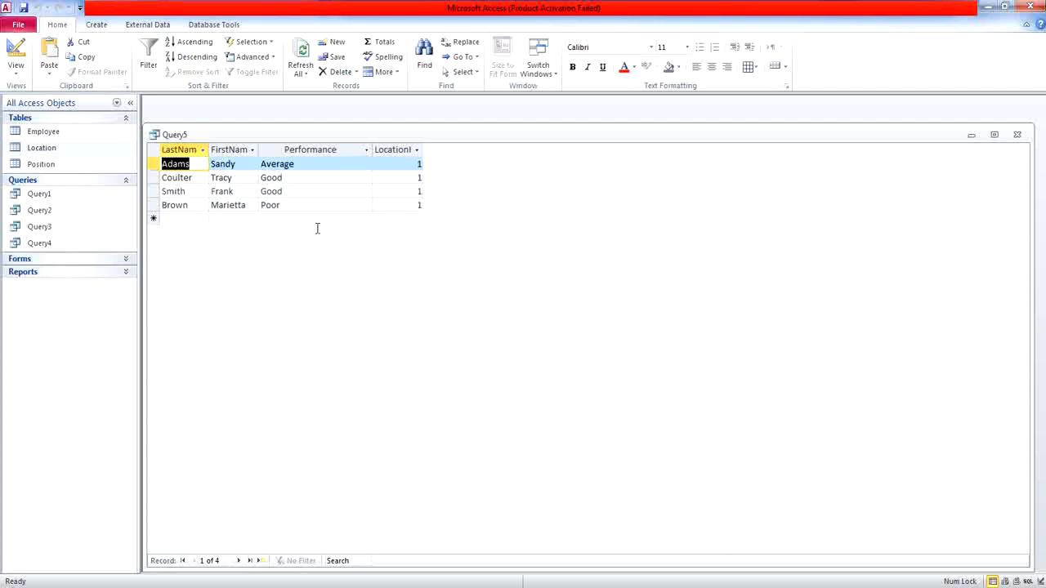
{"action": "left_click", "coordinate": [1018, 137]}
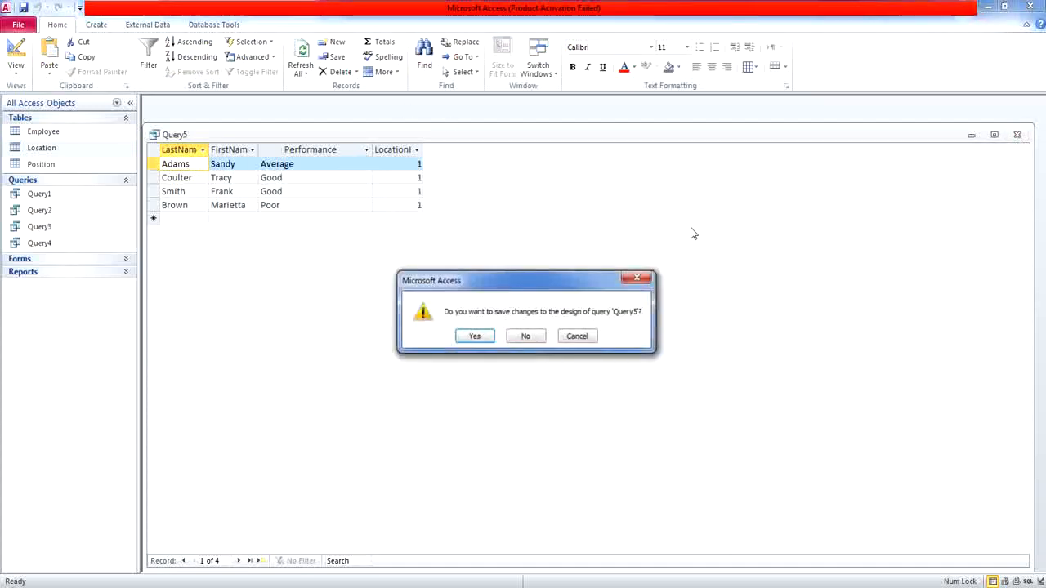
{"action": "left_click", "coordinate": [471, 337]}
{"action": "left_click", "coordinate": [533, 236]}
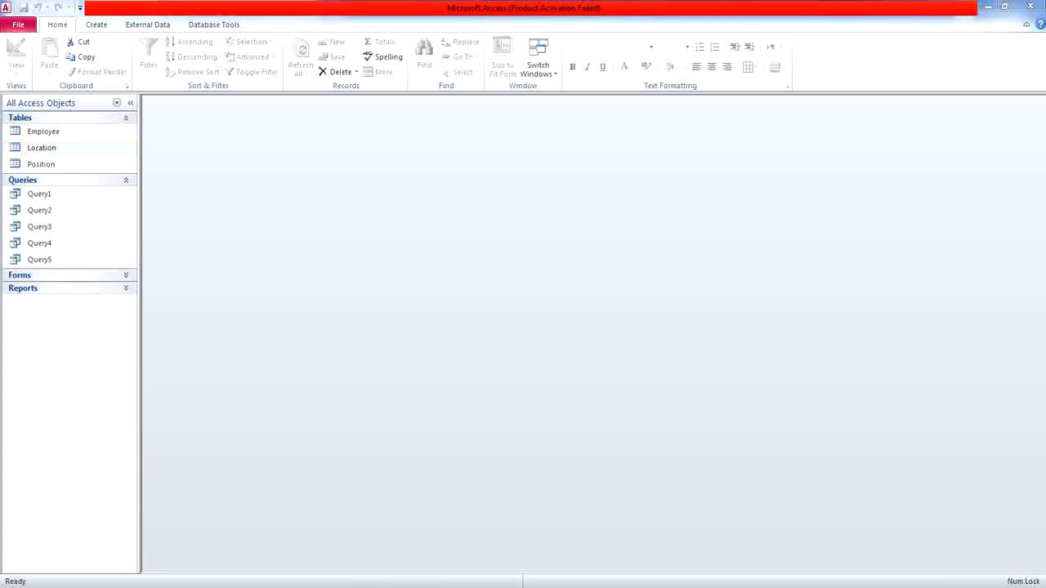
Read the sixth exercise question in the browser and create another query in Design view with the Employee table.
{"action": "mouse_move", "coordinate": [356, 586]}
{"action": "left_click", "coordinate": [300, 550]}
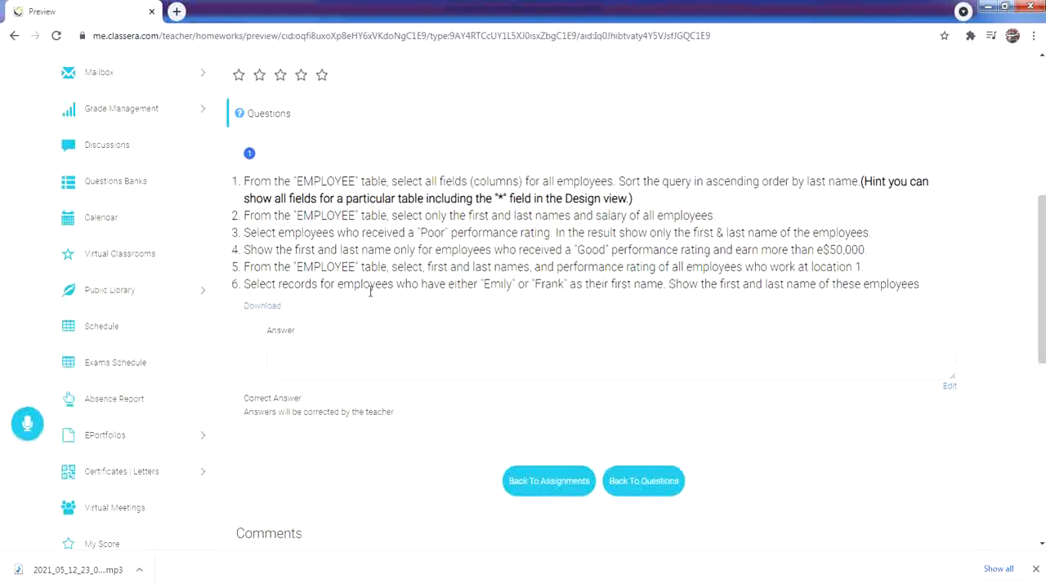
{"action": "left_click", "coordinate": [377, 587]}
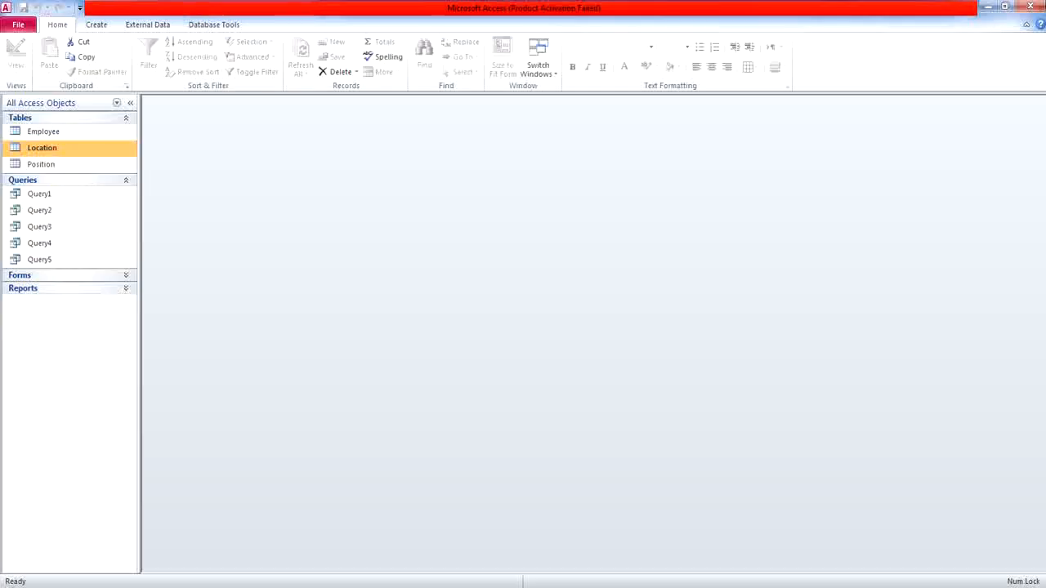
{"action": "left_click", "coordinate": [110, 29]}
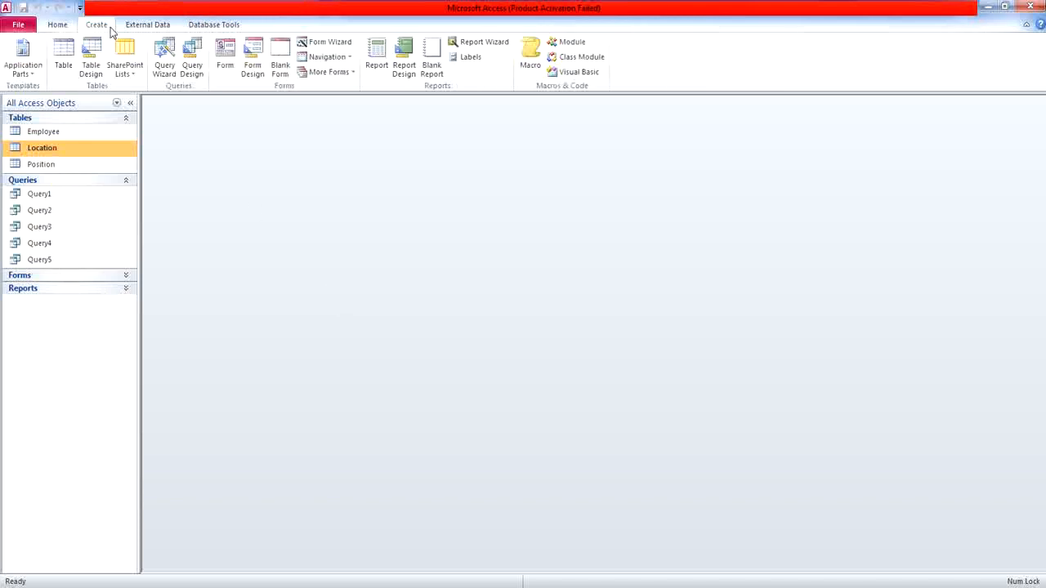
{"action": "left_click", "coordinate": [192, 64]}
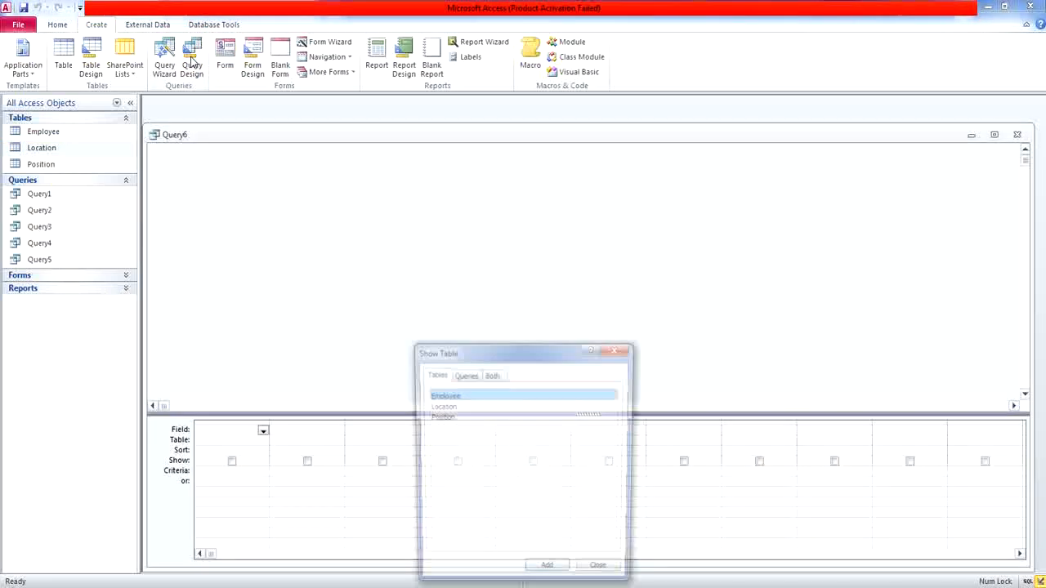
{"action": "double_click", "coordinate": [471, 400]}
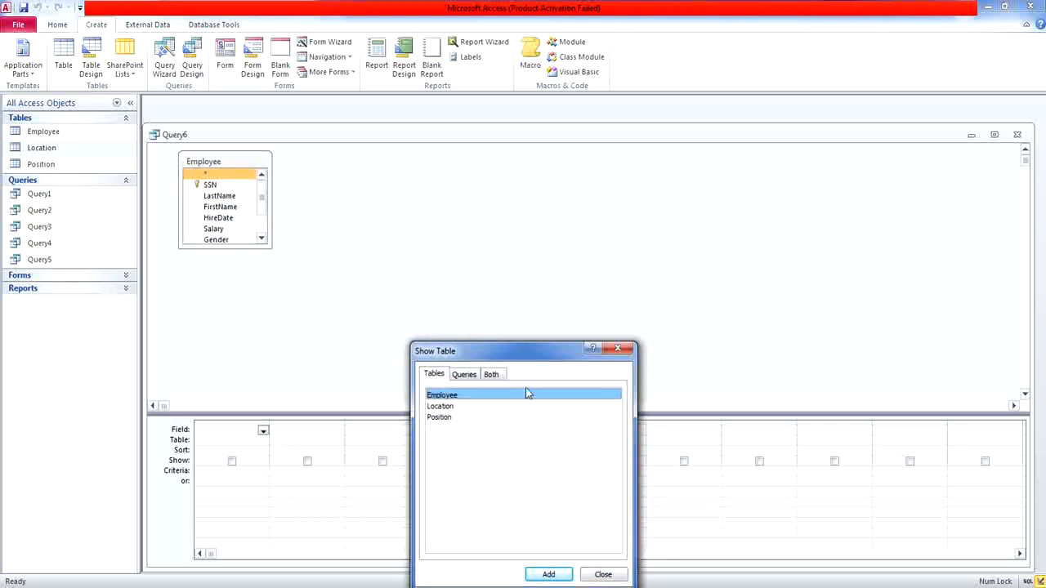
{"action": "left_click", "coordinate": [618, 350]}
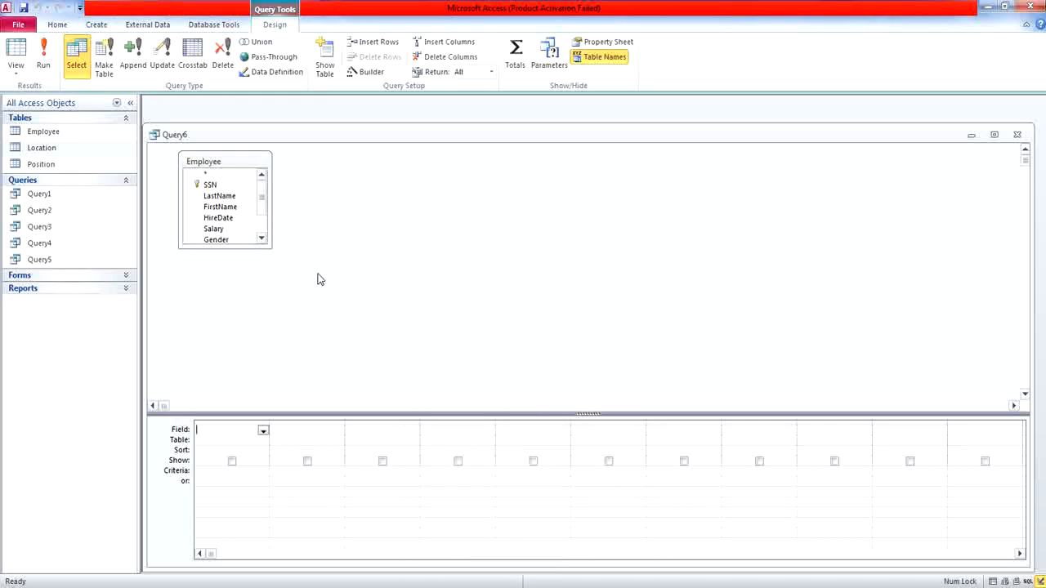
Add LastName and FirstName to the query grid and copy the first of the two first names from question six in the browser.
{"action": "double_click", "coordinate": [252, 197]}
{"action": "double_click", "coordinate": [249, 208]}
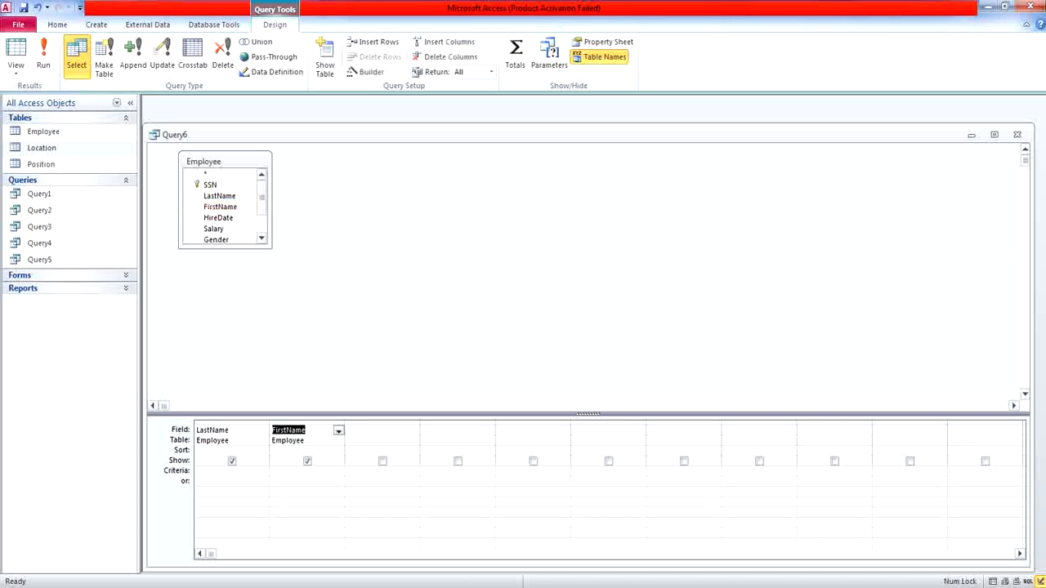
{"action": "left_click", "coordinate": [343, 587]}
{"action": "left_click", "coordinate": [284, 560]}
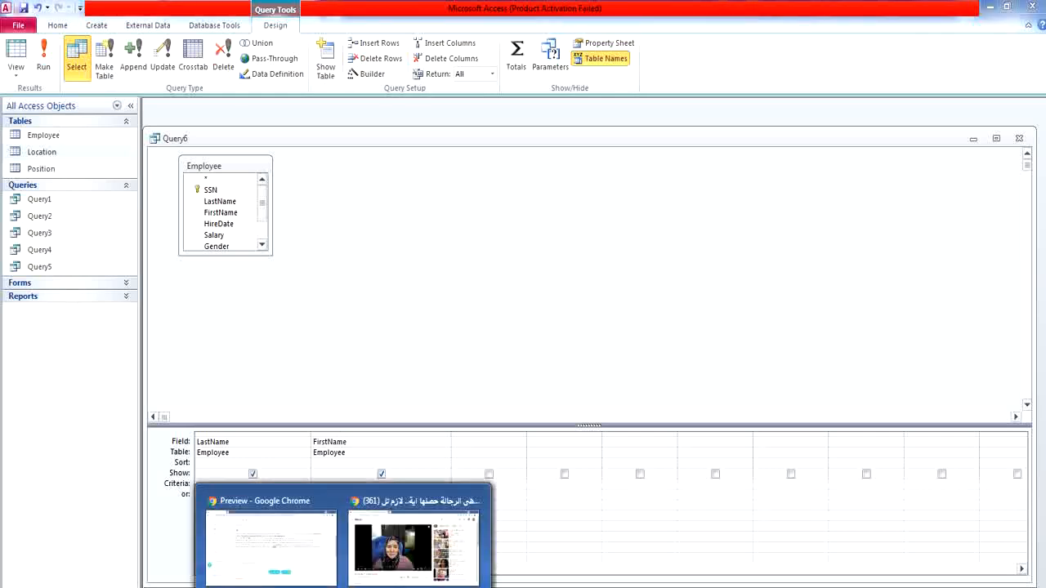
{"action": "left_click", "coordinate": [269, 535]}
{"action": "double_click", "coordinate": [499, 293]}
{"action": "key", "text": "ctrl+c"}
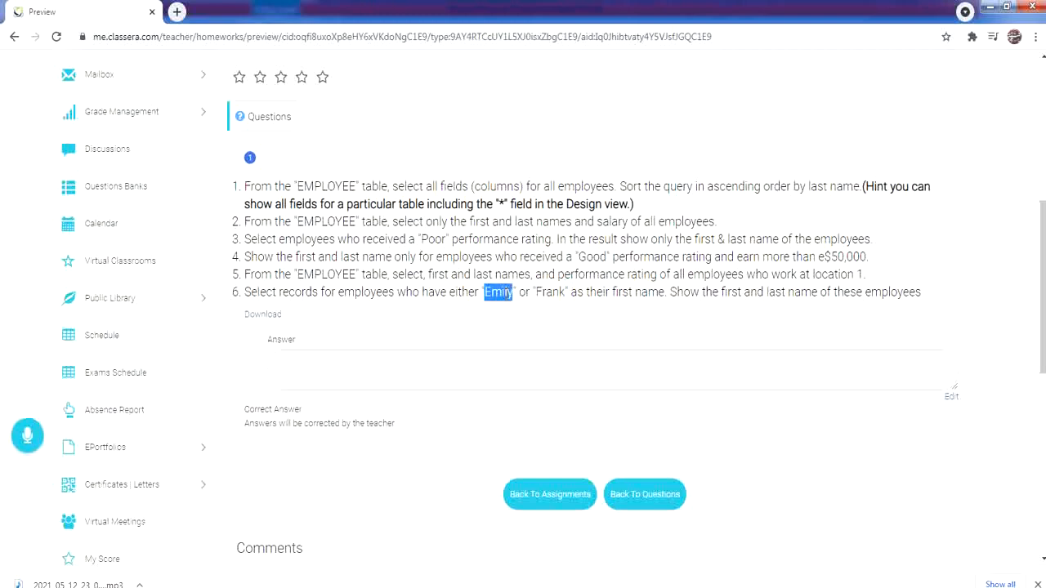
Enter the copied first name as the FirstName criterion, preview the records, and add question six's second first name as the alternative criterion in Design view.
{"action": "key", "text": "alt+Tab"}
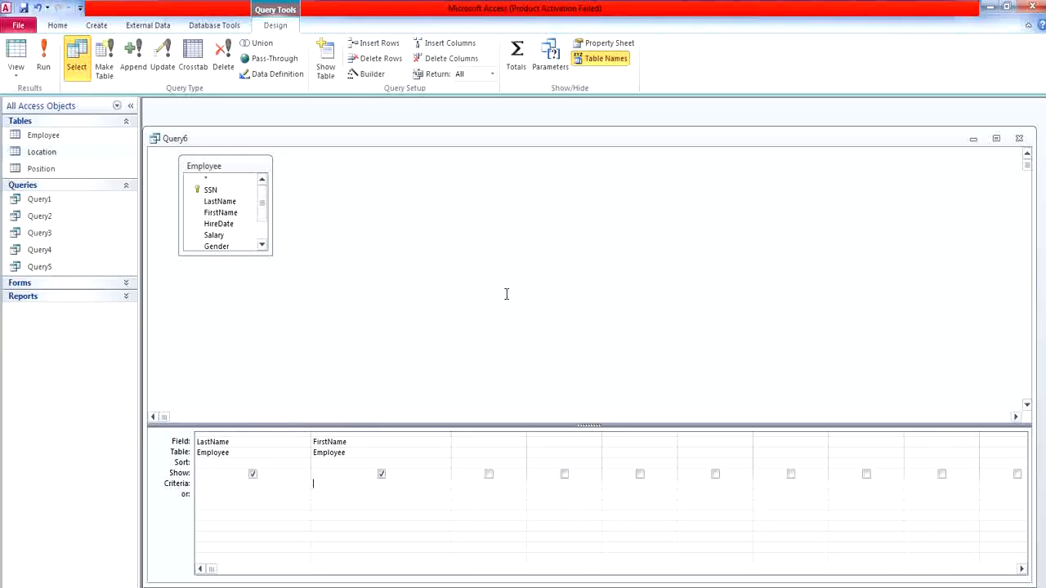
{"action": "key", "text": "ctrl+v"}
{"action": "key", "text": "Return"}
{"action": "left_click", "coordinate": [41, 54]}
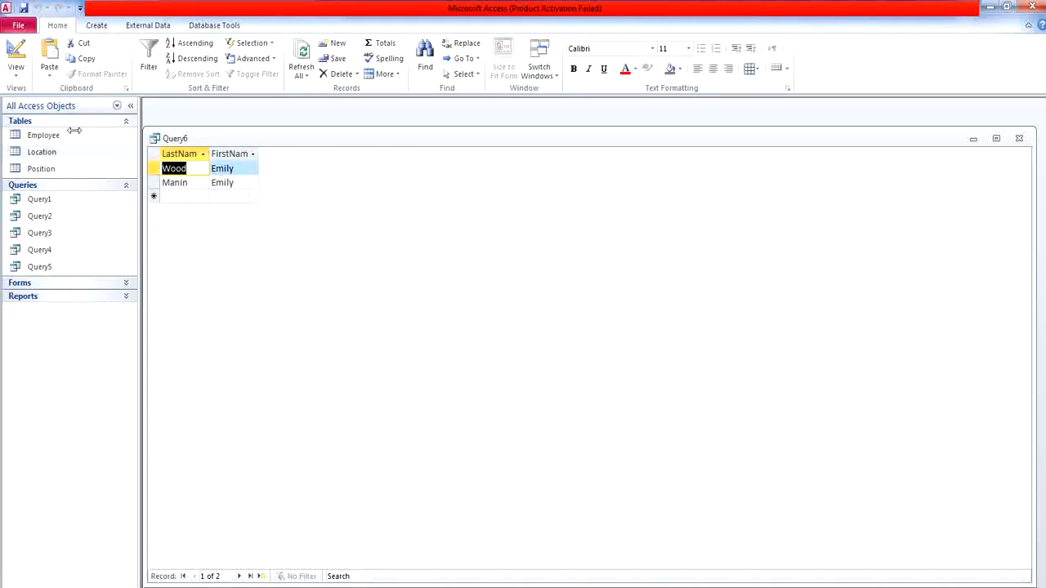
{"action": "left_click", "coordinate": [14, 52]}
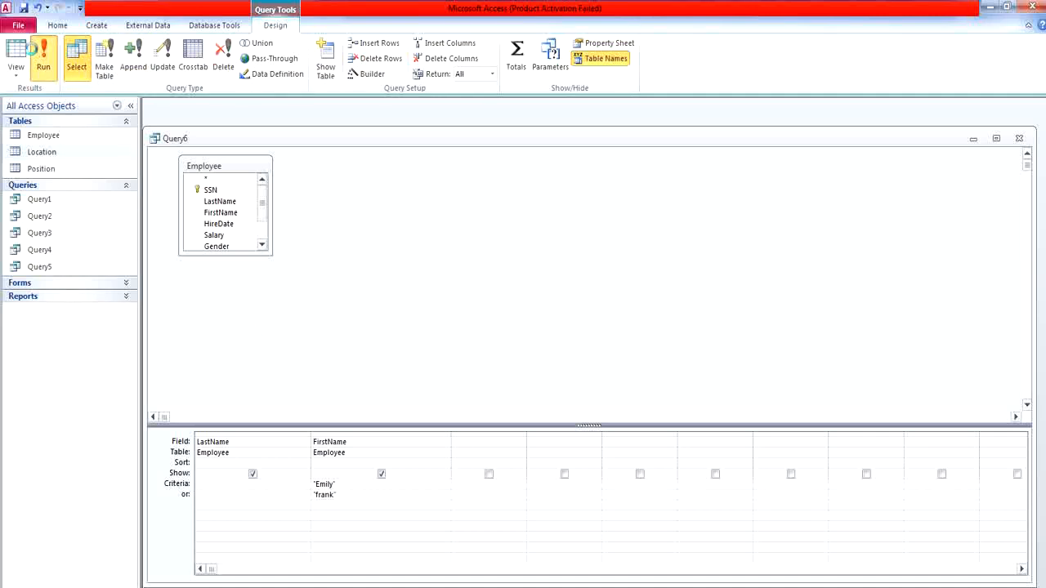
Display the records matching either first name, then close the query and save it under the name Query6.
{"action": "left_click", "coordinate": [43, 61]}
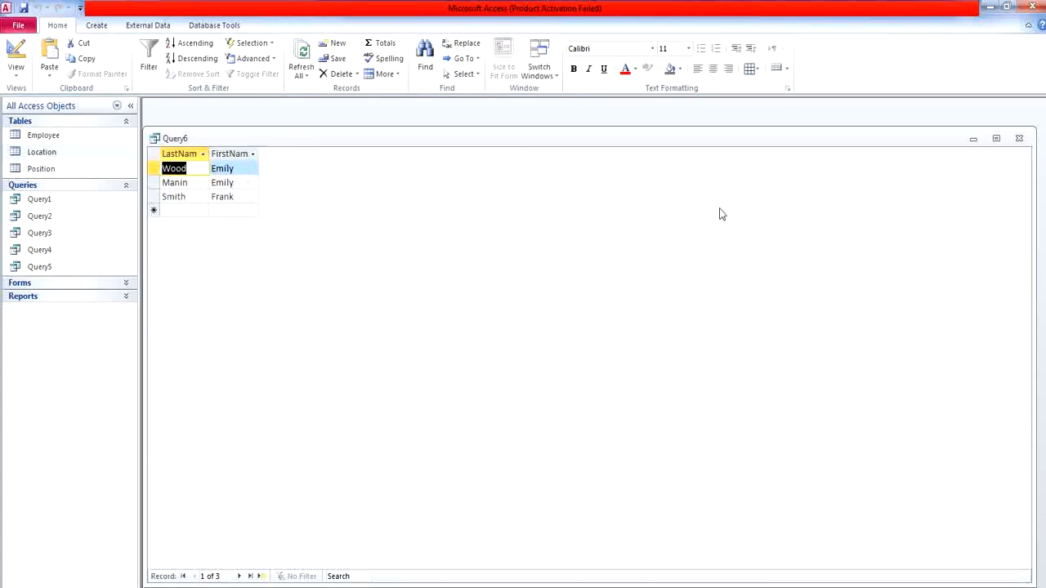
{"action": "left_click", "coordinate": [1019, 138]}
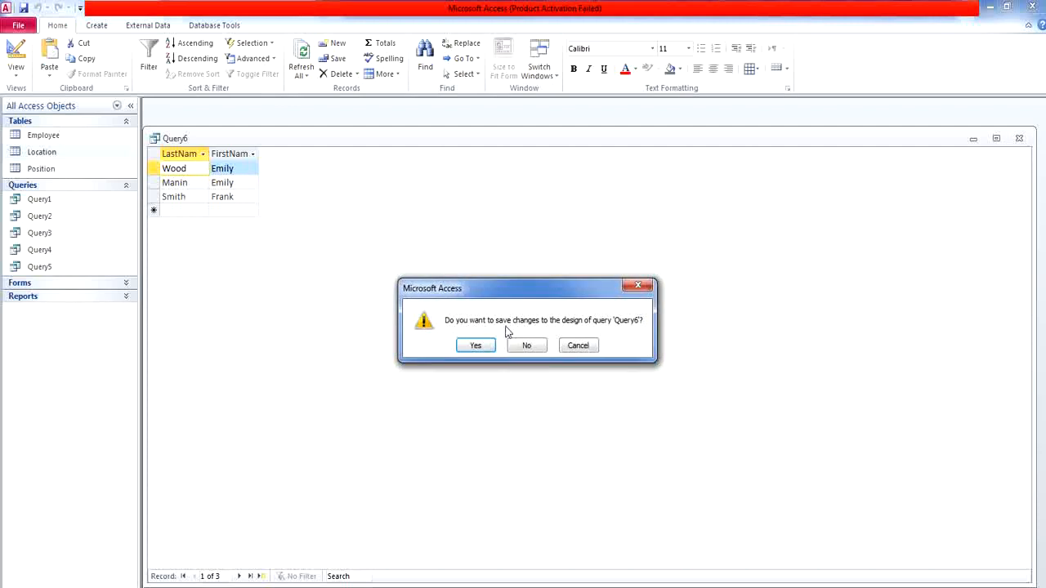
{"action": "left_click", "coordinate": [479, 346]}
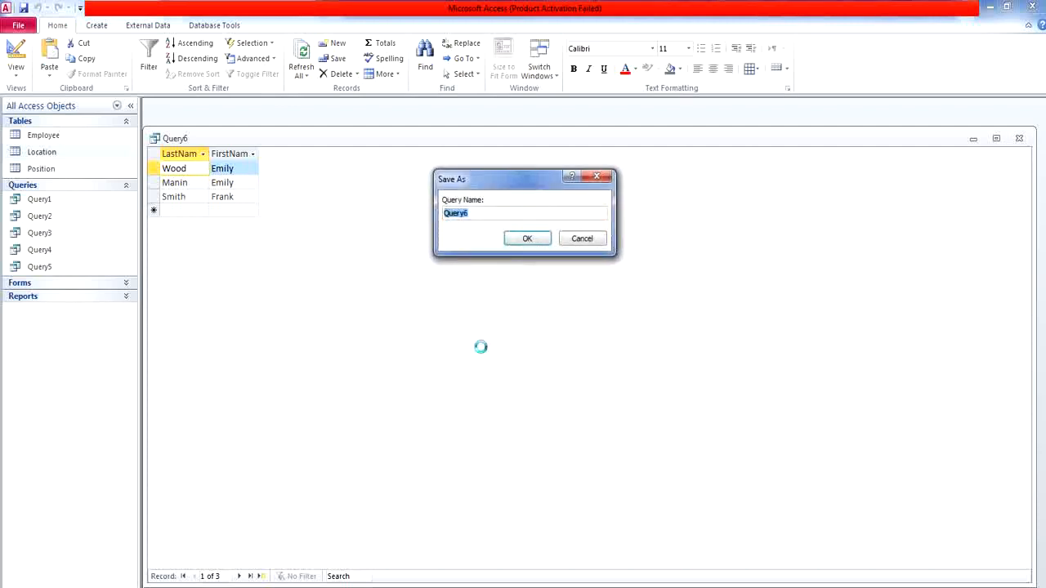
{"action": "left_click", "coordinate": [528, 240]}
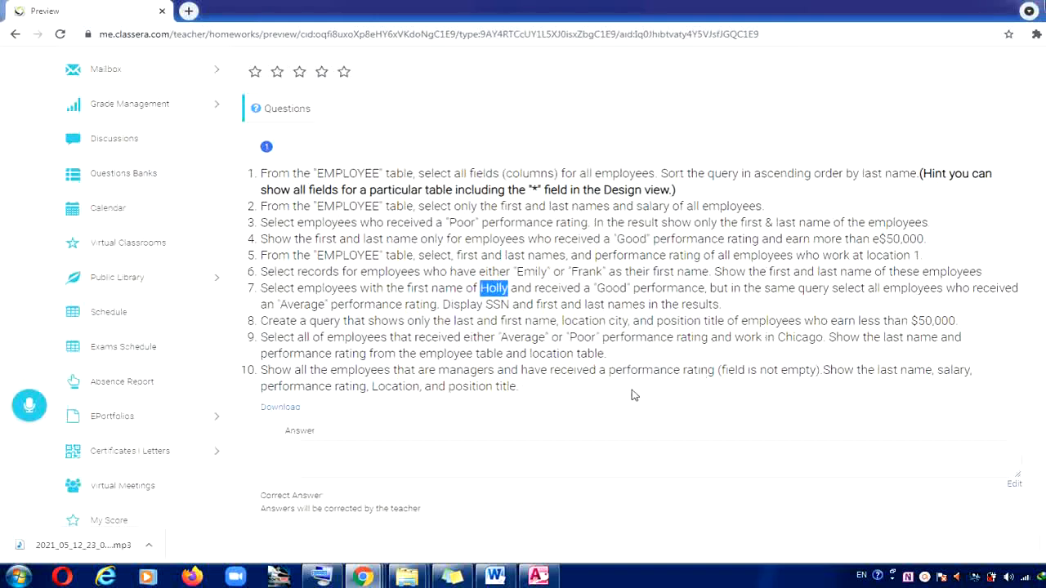
Leave exercise question seven in the browser and create another query in Design view with the Employee table in Access.
{"action": "left_click", "coordinate": [636, 395]}
{"action": "left_click", "coordinate": [530, 579]}
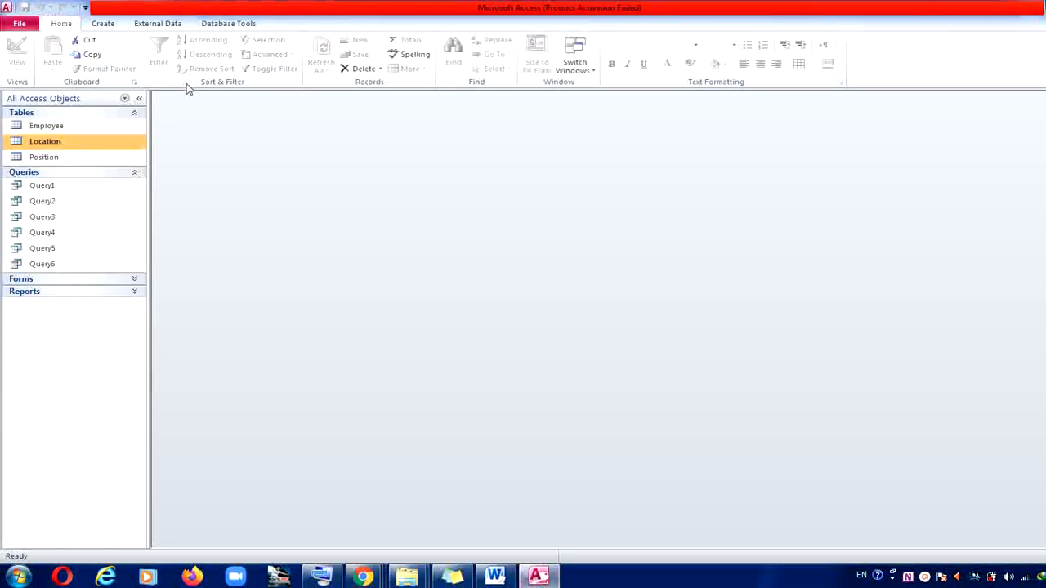
{"action": "left_click", "coordinate": [117, 23]}
{"action": "left_click", "coordinate": [204, 55]}
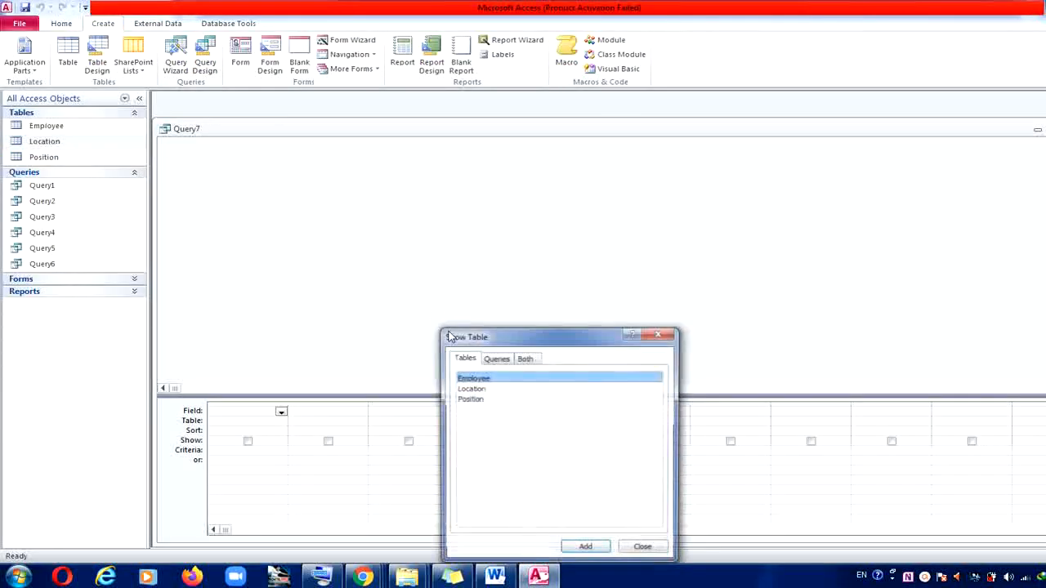
{"action": "double_click", "coordinate": [514, 378]}
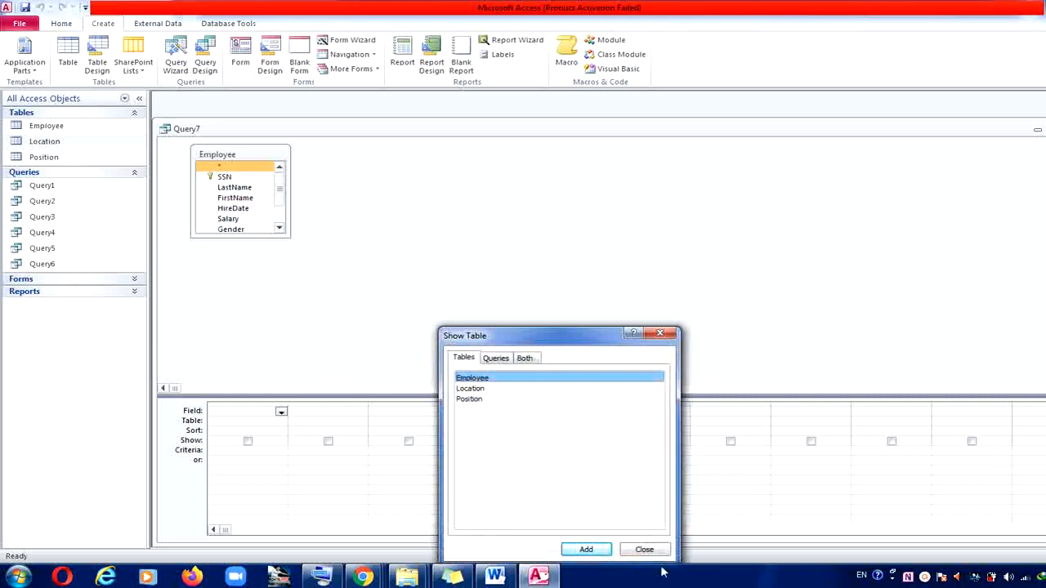
{"action": "left_click", "coordinate": [646, 550]}
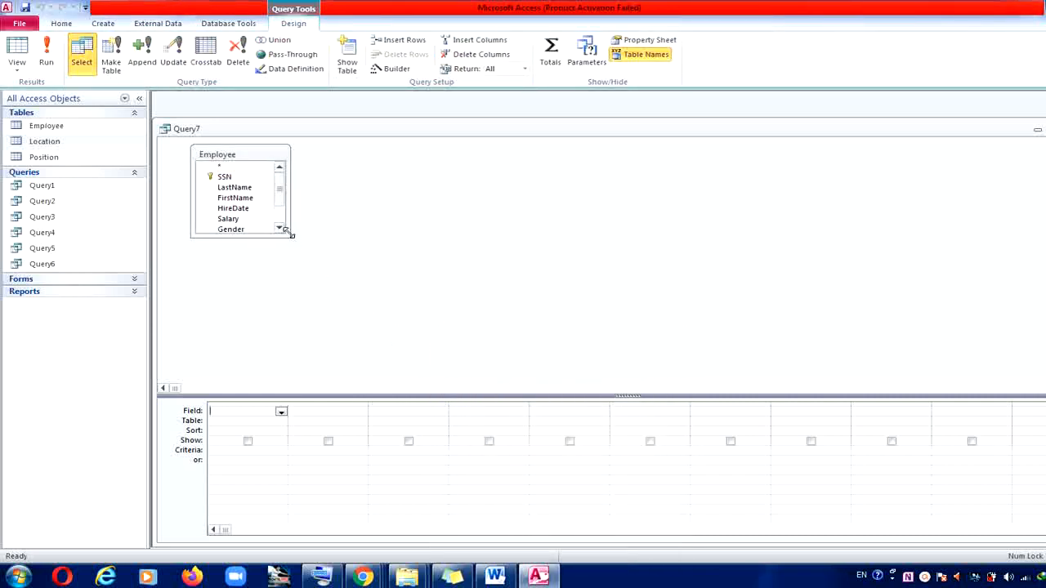
Enlarge the Employee field list to show all fields and add SSN, LastName and FirstName to the query grid.
{"action": "left_click_drag", "start_coordinate": [289, 236], "coordinate": [381, 308]}
{"action": "double_click", "coordinate": [273, 178]}
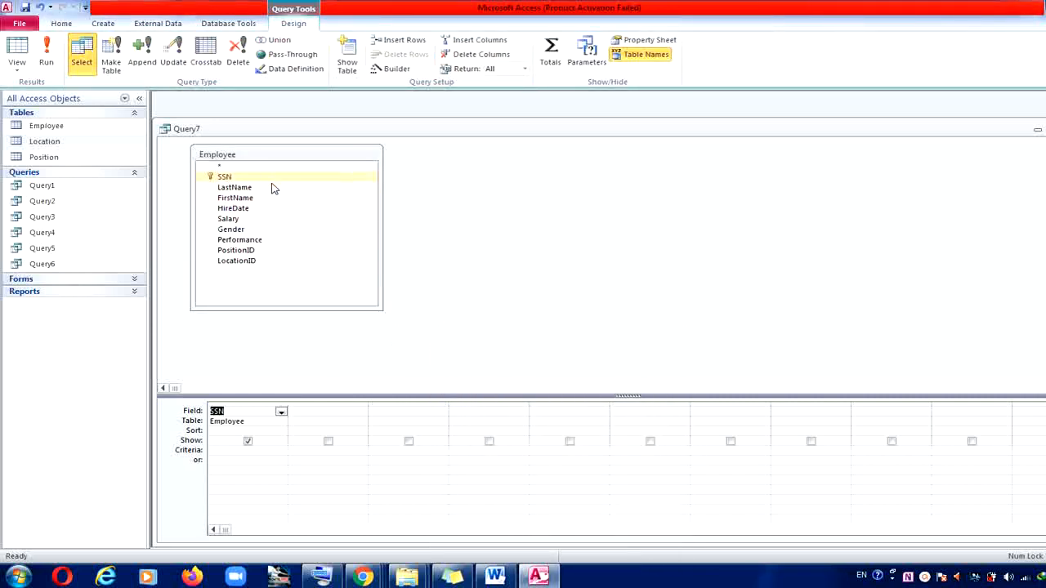
{"action": "double_click", "coordinate": [274, 187]}
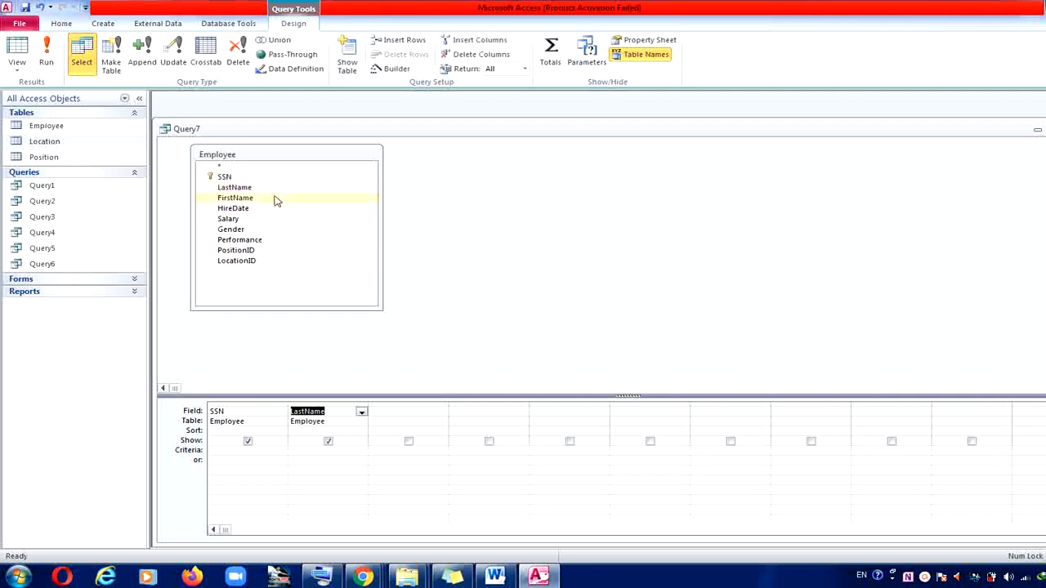
{"action": "double_click", "coordinate": [276, 201]}
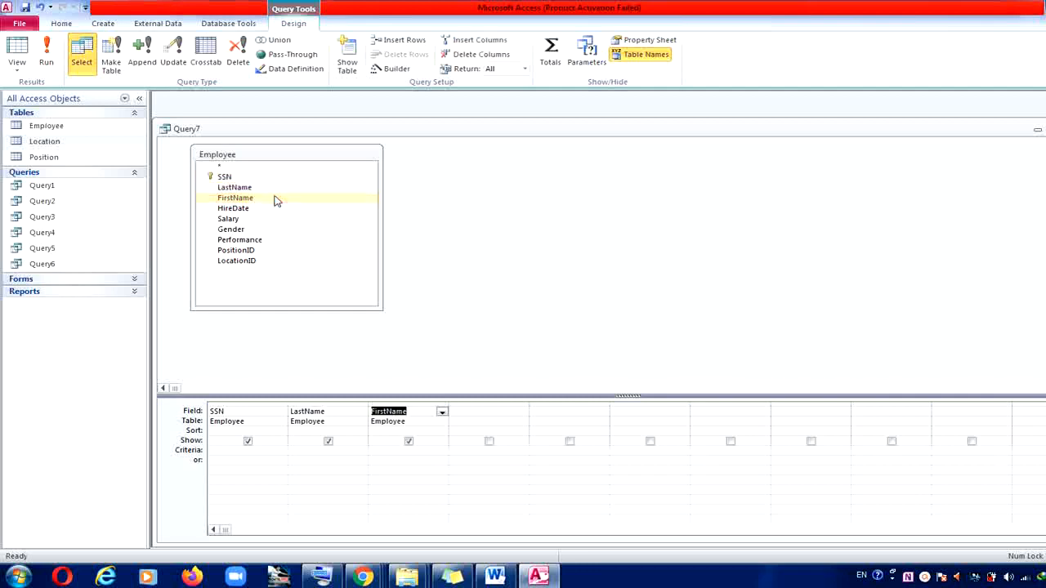
Check the first name and rating required by question seven in the browser and enter that first name as the FirstName criterion in Access.
{"action": "left_click", "coordinate": [362, 577]}
{"action": "left_click", "coordinate": [253, 524]}
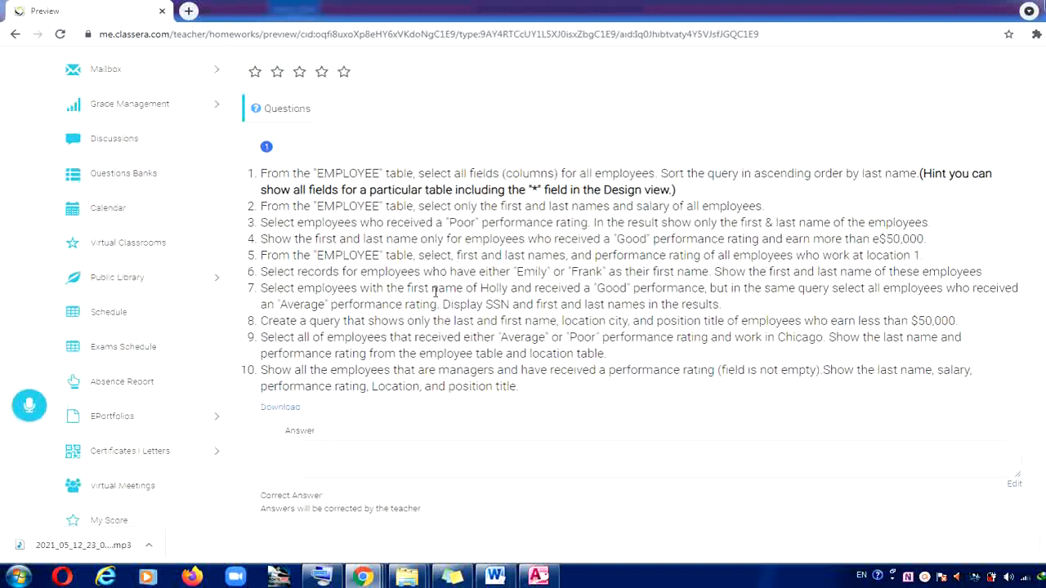
{"action": "left_click_drag", "start_coordinate": [509, 288], "coordinate": [480, 287]}
{"action": "left_click_drag", "start_coordinate": [627, 288], "coordinate": [596, 287]}
{"action": "left_click", "coordinate": [538, 577]}
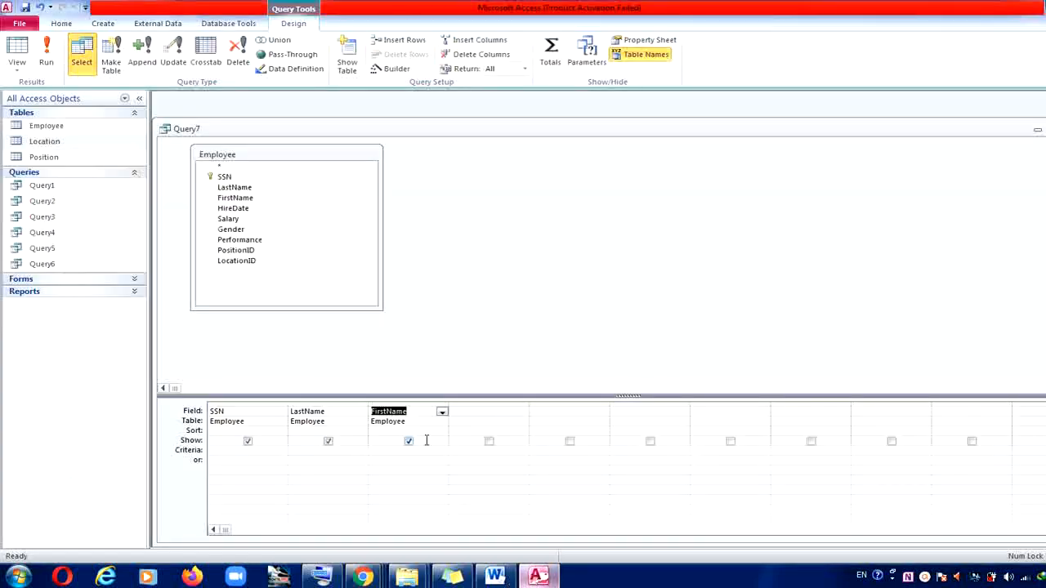
{"action": "left_click", "coordinate": [381, 453]}
{"action": "type", "text": "Holly"}
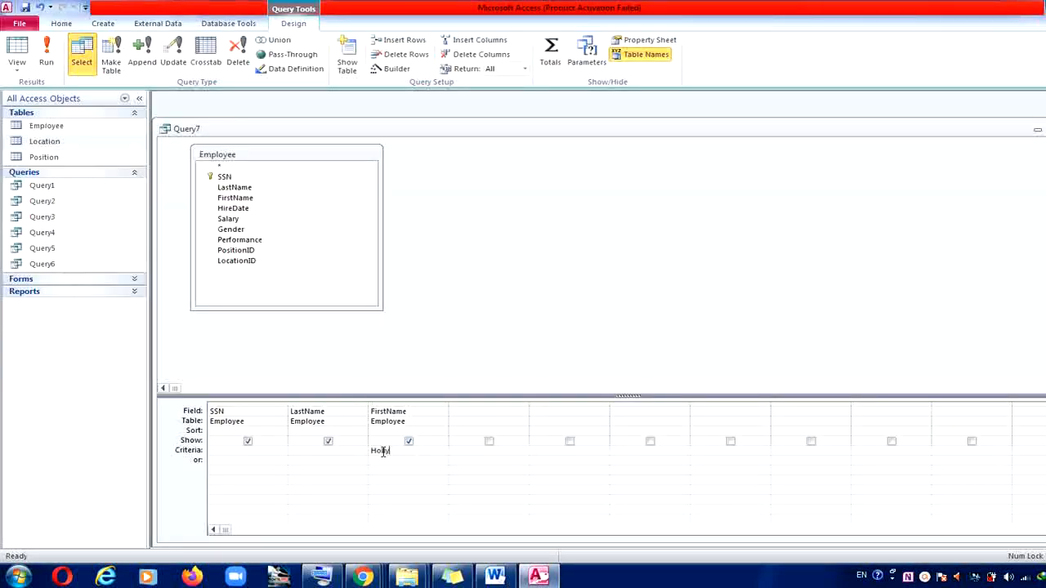
{"action": "left_click", "coordinate": [383, 460]}
Add the Performance field to the query grid and enter Good as its criterion with the help of the on-screen keyboard.
{"action": "double_click", "coordinate": [262, 243]}
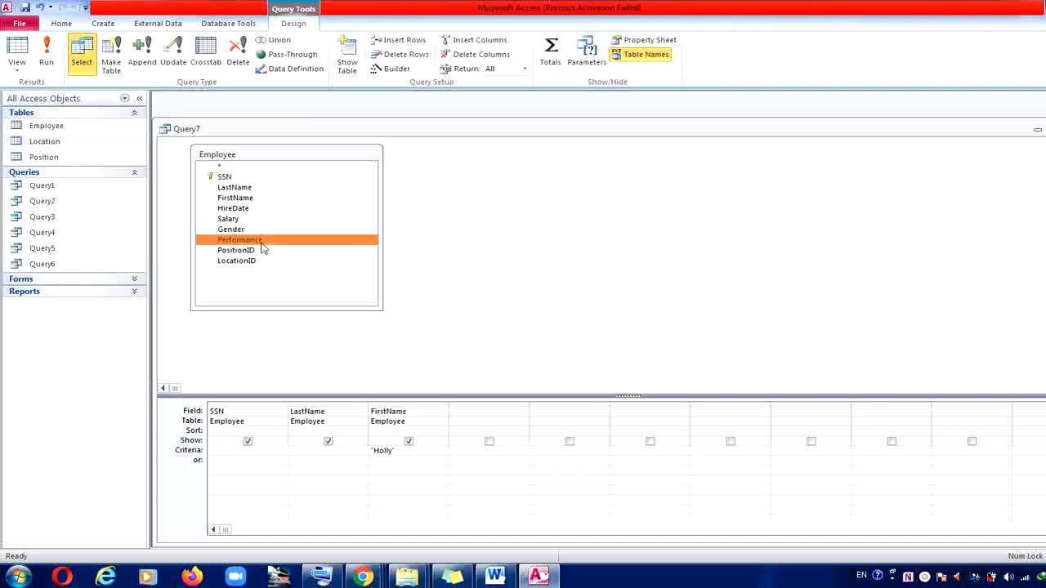
{"action": "left_click", "coordinate": [475, 450]}
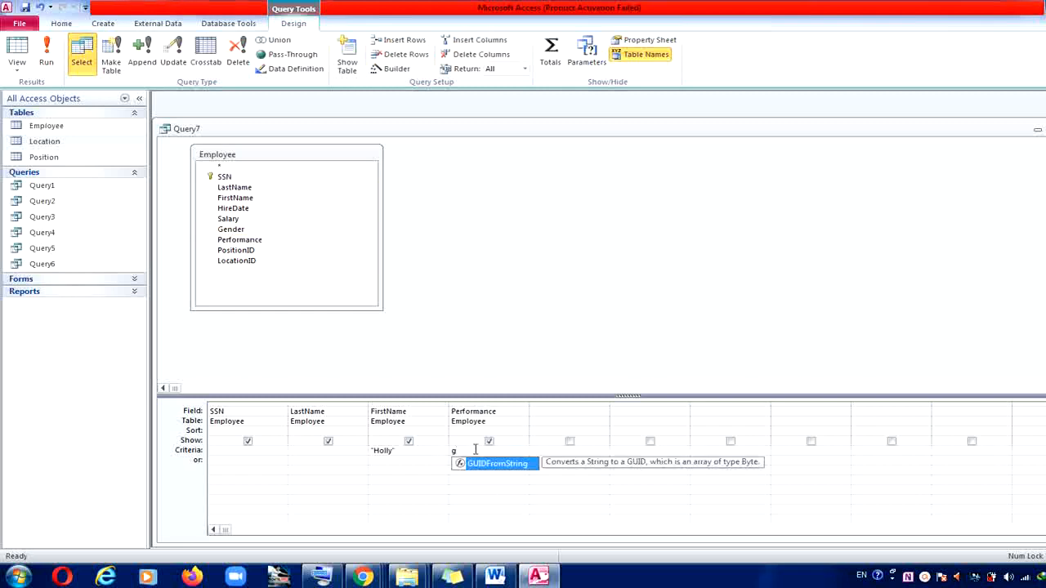
{"action": "left_click", "coordinate": [321, 577]}
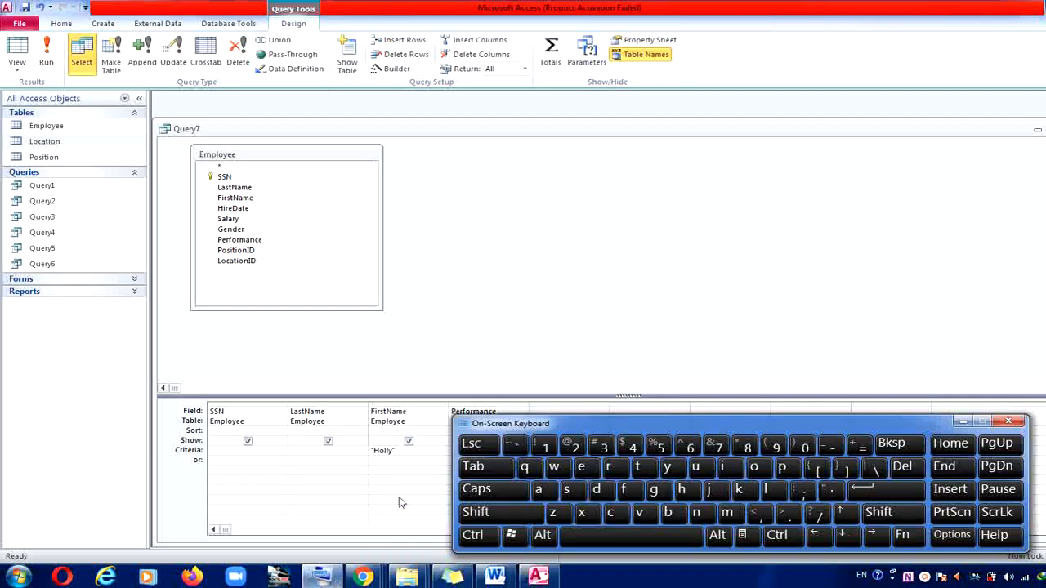
{"action": "left_click_drag", "start_coordinate": [531, 423], "coordinate": [482, 199]}
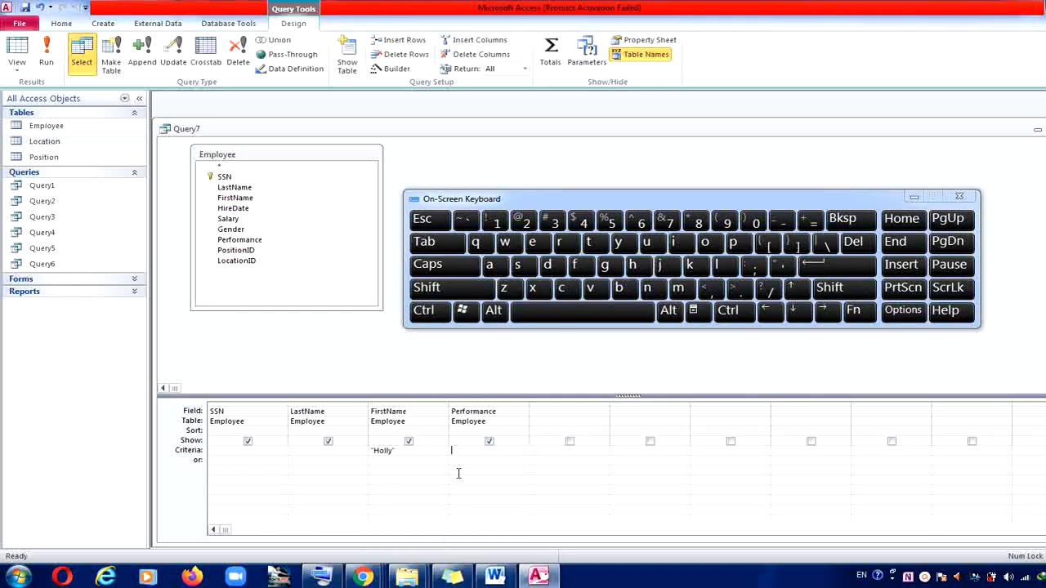
{"action": "key", "text": "Caps_Lock"}
{"action": "key", "text": "Caps_Lock"}
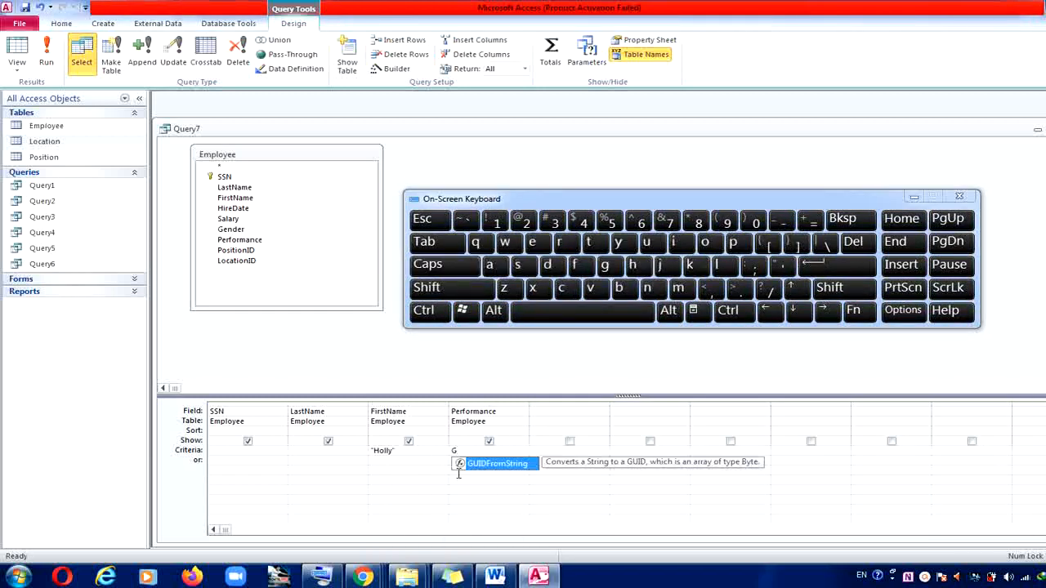
{"action": "left_click", "coordinate": [709, 243]}
{"action": "left_click", "coordinate": [710, 243]}
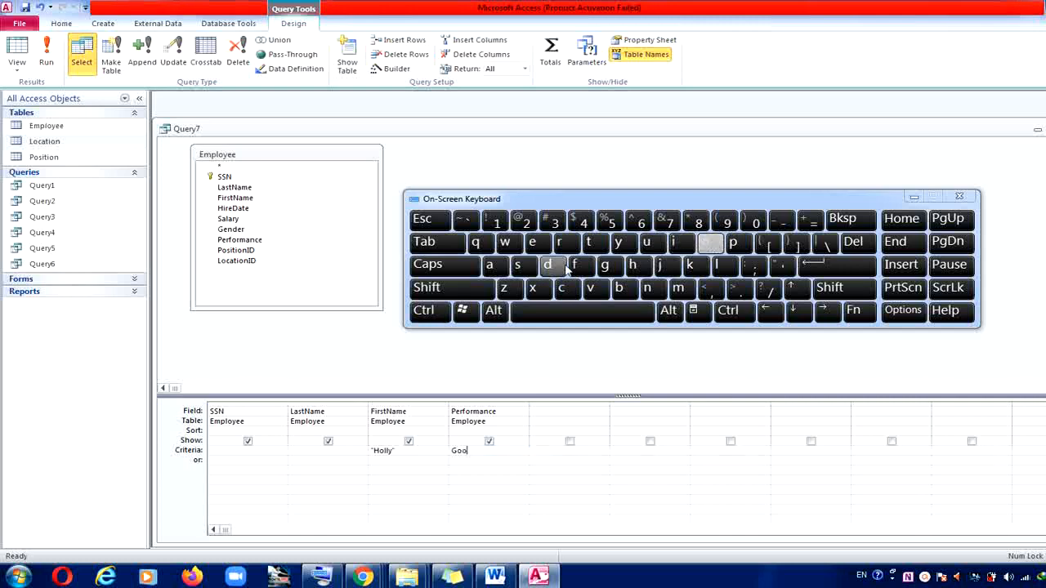
{"action": "left_click", "coordinate": [548, 264]}
{"action": "left_click", "coordinate": [551, 480]}
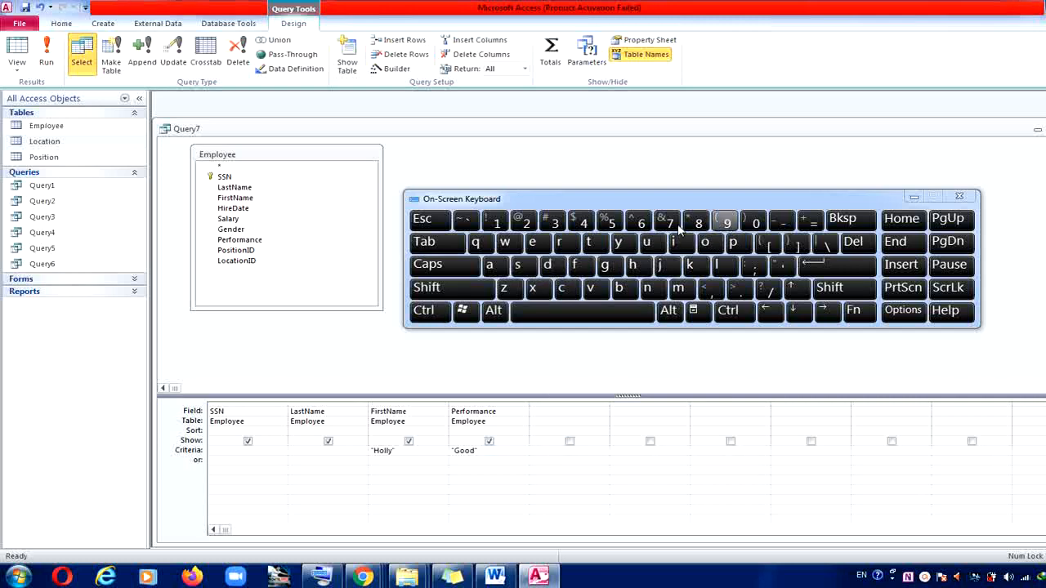
{"action": "left_click", "coordinate": [960, 196]}
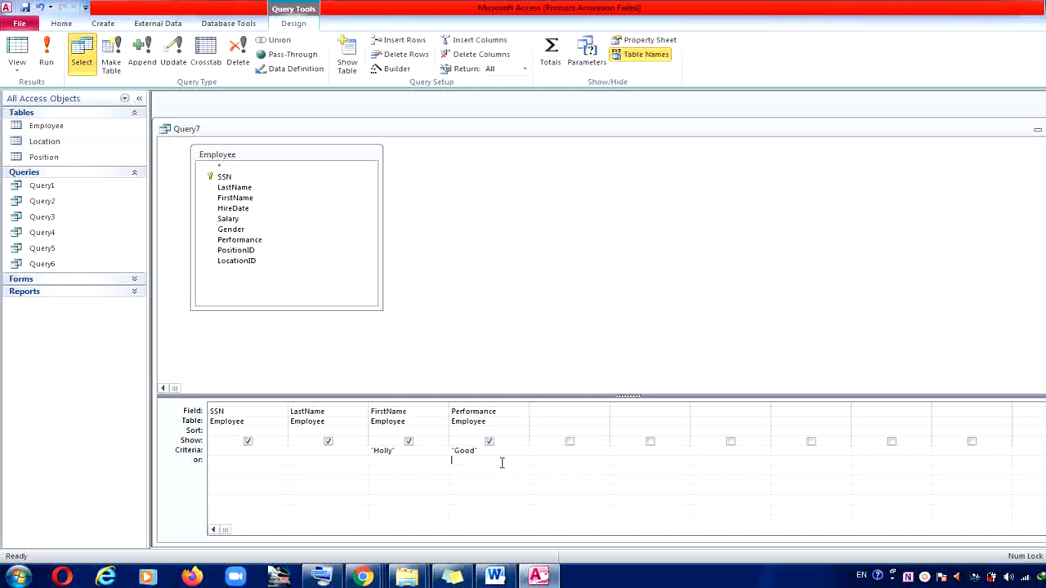
Enter Average as the alternative Performance criterion, display the query's records and highlight the record rated Good.
{"action": "type", "text": "Average"}
{"action": "left_click", "coordinate": [501, 486]}
{"action": "left_click", "coordinate": [48, 51]}
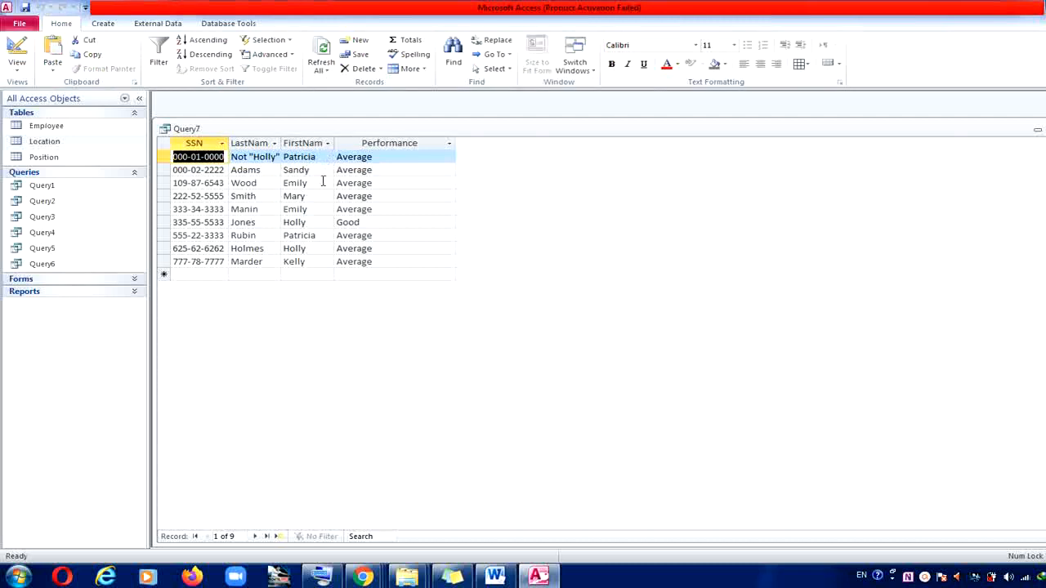
{"action": "left_click", "coordinate": [166, 222]}
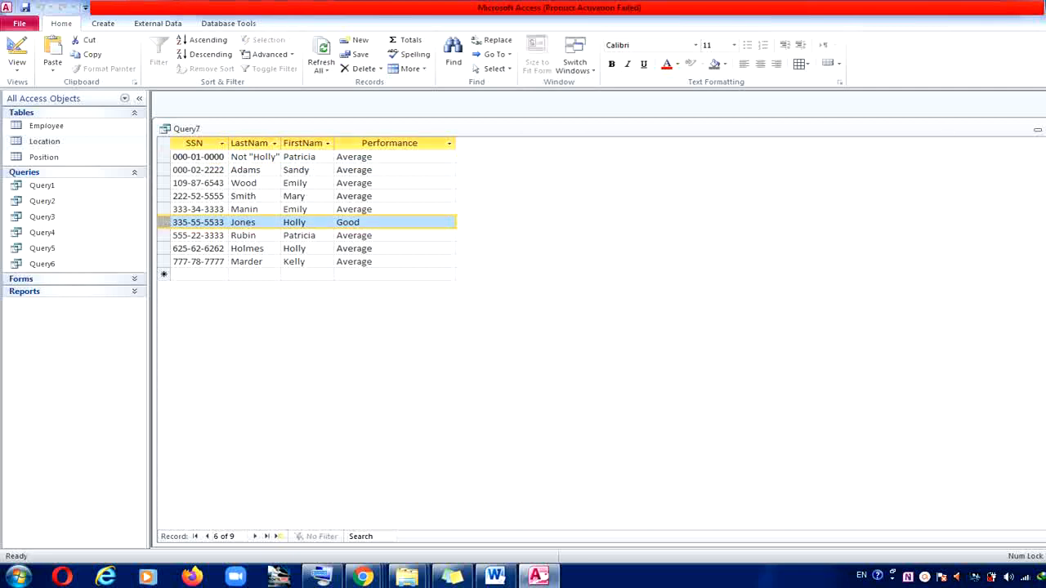
Close the query and save it under the name Query7.
{"action": "left_click", "coordinate": [1045, 129]}
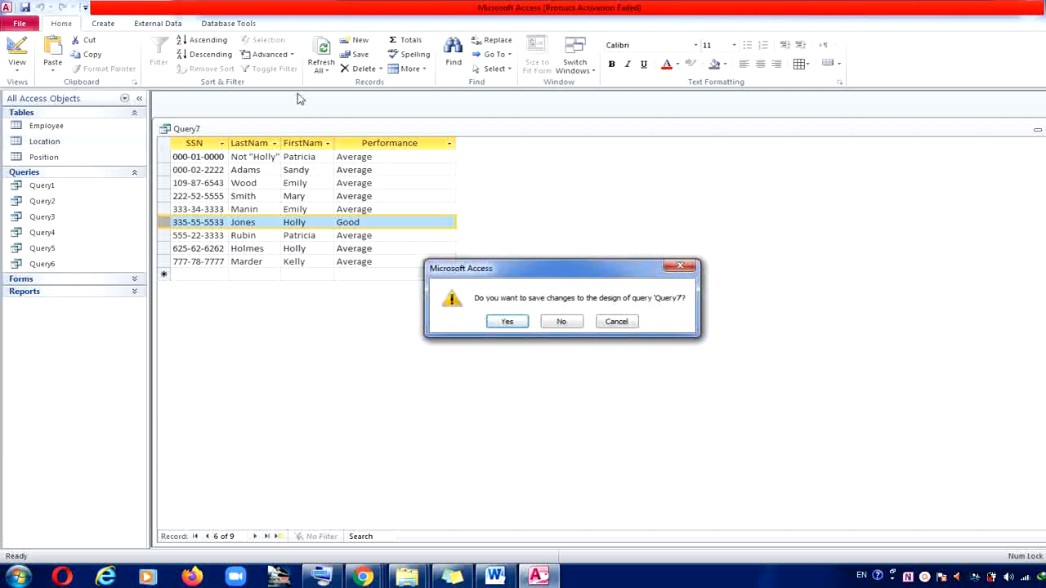
{"action": "left_click", "coordinate": [508, 322]}
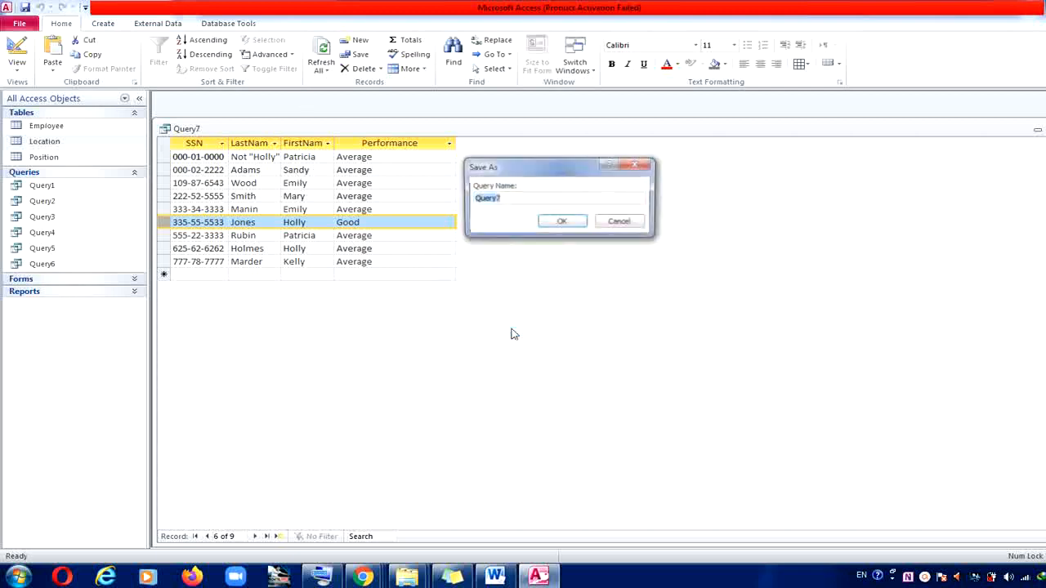
{"action": "left_click", "coordinate": [564, 222]}
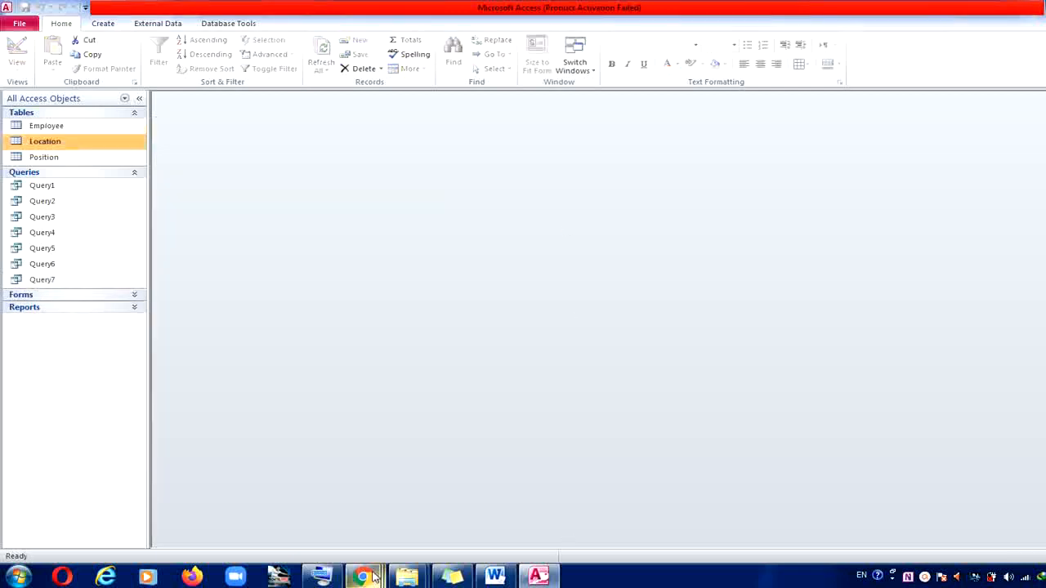
Read exercise question eight in the browser, highlighting the required location city and position title fields.
{"action": "left_click", "coordinate": [368, 576]}
{"action": "left_click", "coordinate": [205, 531]}
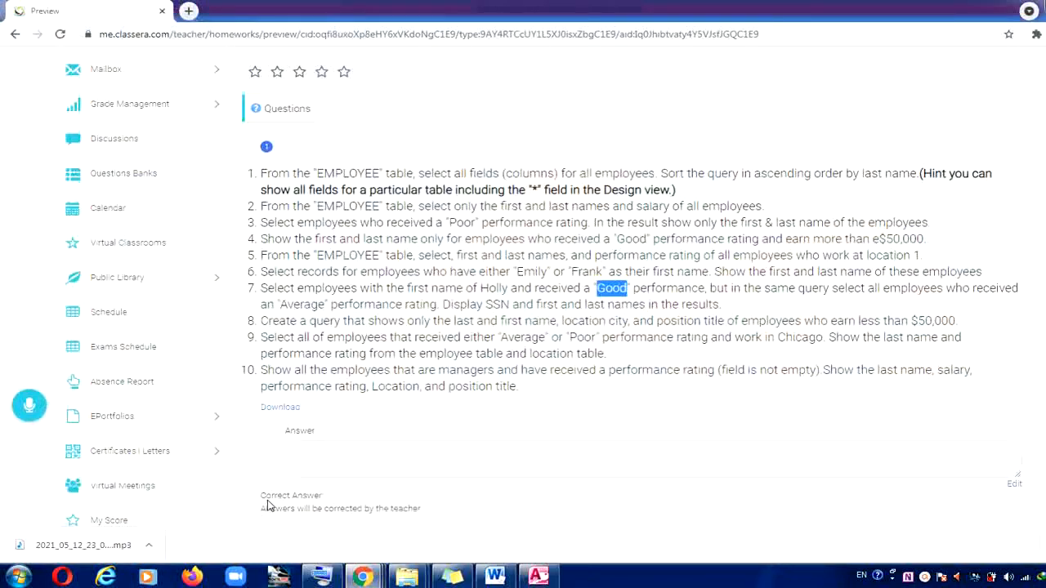
{"action": "left_click", "coordinate": [270, 338]}
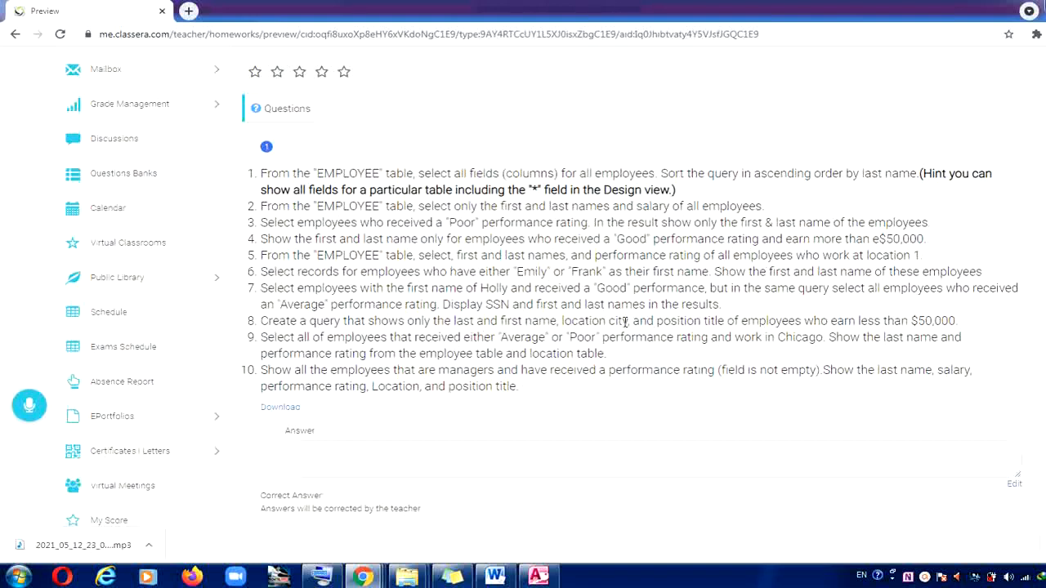
{"action": "left_click_drag", "start_coordinate": [627, 321], "coordinate": [562, 321]}
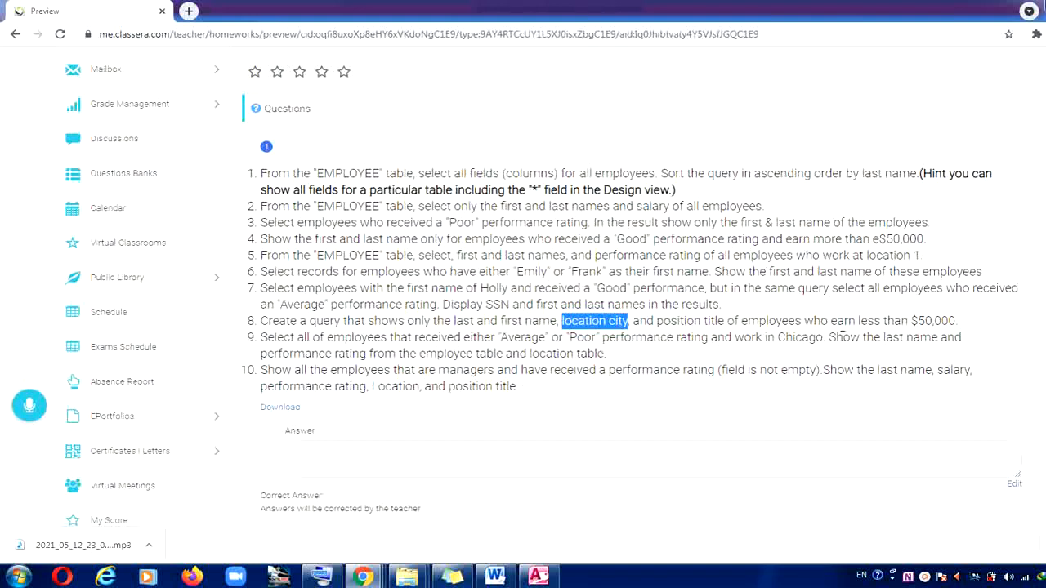
{"action": "left_click", "coordinate": [660, 320]}
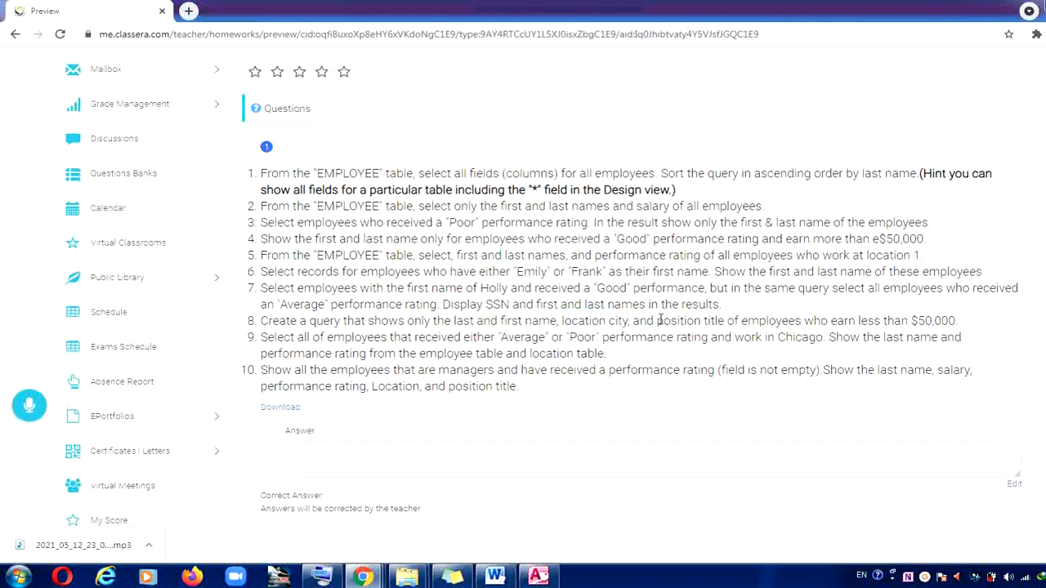
{"action": "left_click_drag", "start_coordinate": [658, 320], "coordinate": [725, 322]}
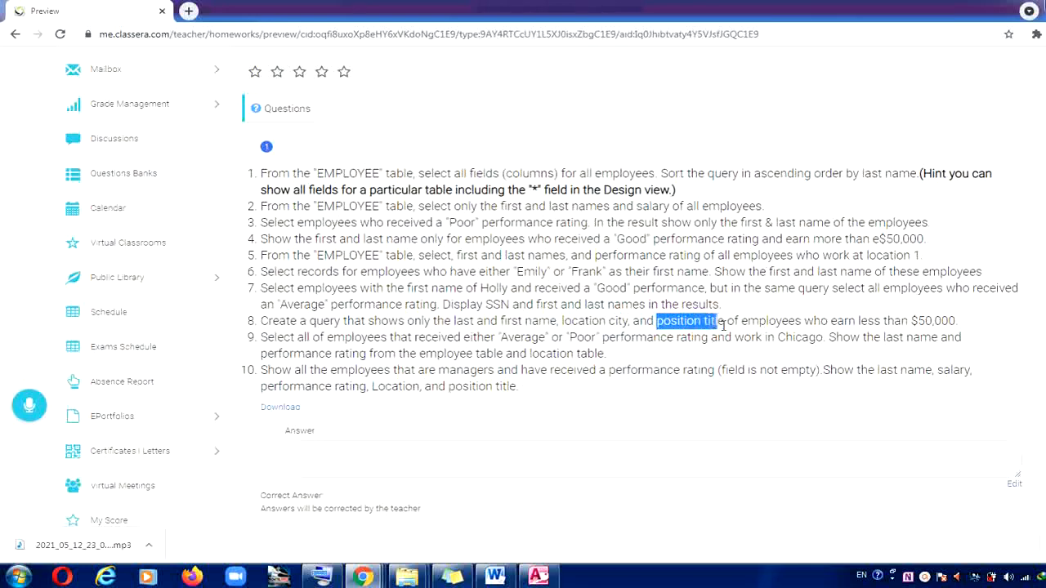
Return to Access and create a new query in Design view containing the Employee, Location and Position tables.
{"action": "left_click", "coordinate": [538, 576]}
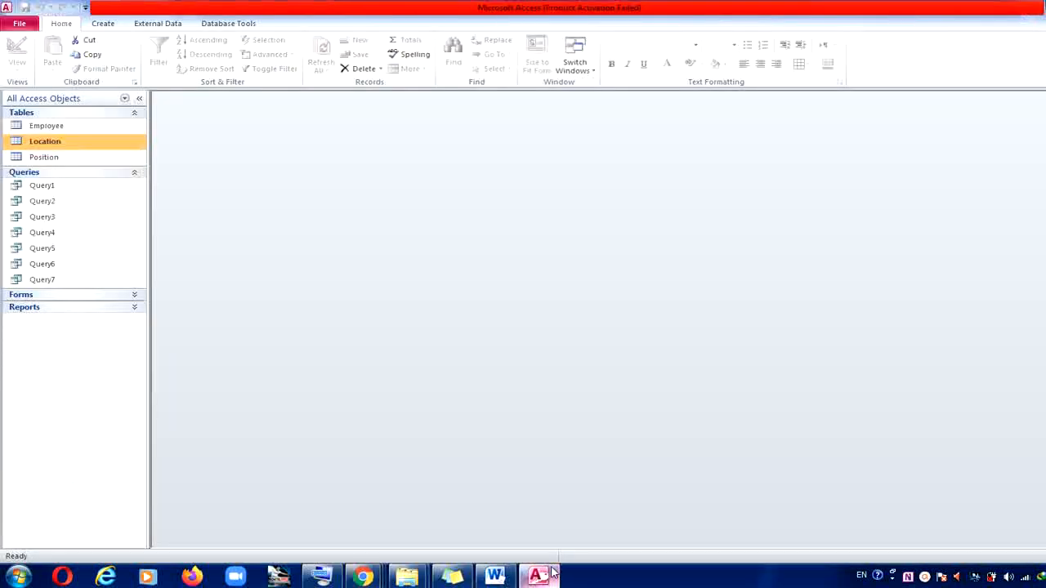
{"action": "left_click", "coordinate": [102, 25]}
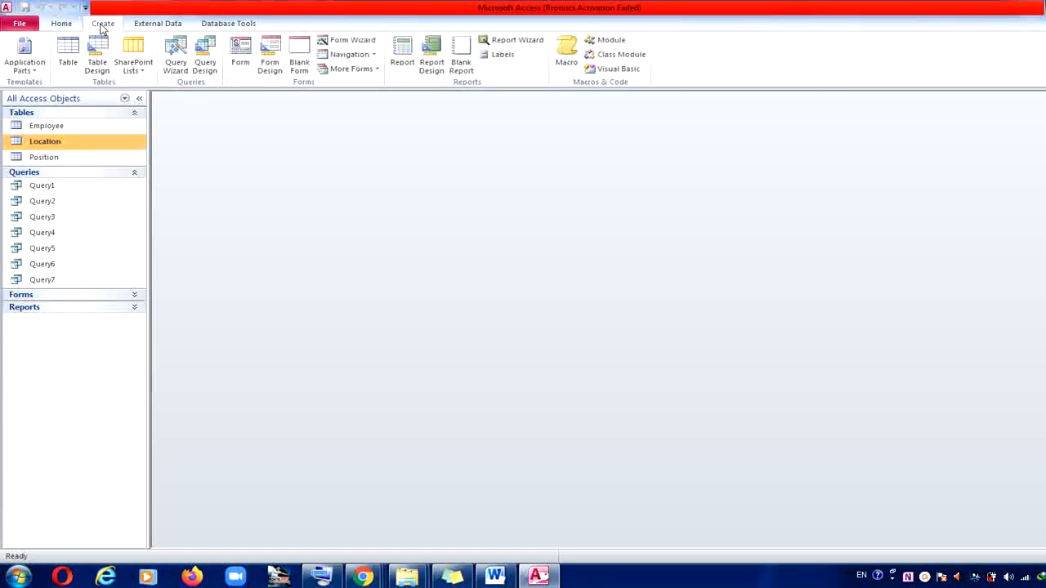
{"action": "left_click", "coordinate": [205, 66]}
{"action": "double_click", "coordinate": [485, 380]}
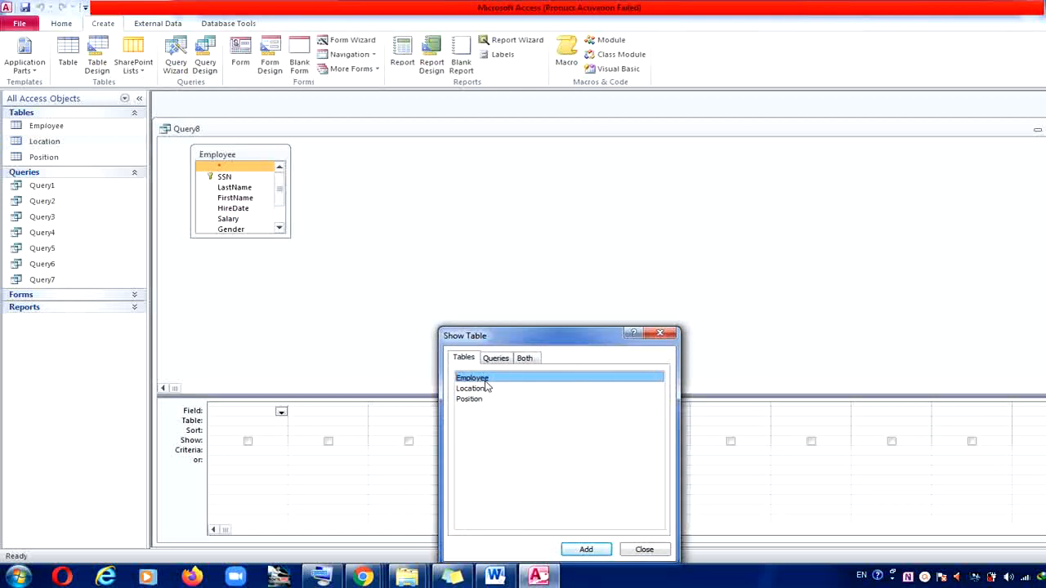
{"action": "double_click", "coordinate": [485, 389]}
{"action": "double_click", "coordinate": [485, 400]}
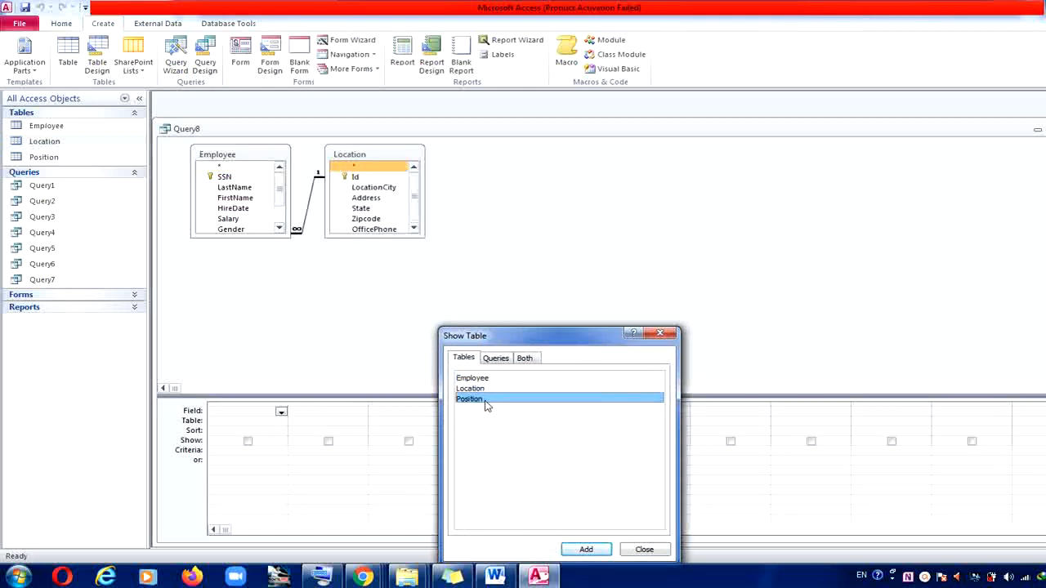
{"action": "left_click", "coordinate": [659, 334]}
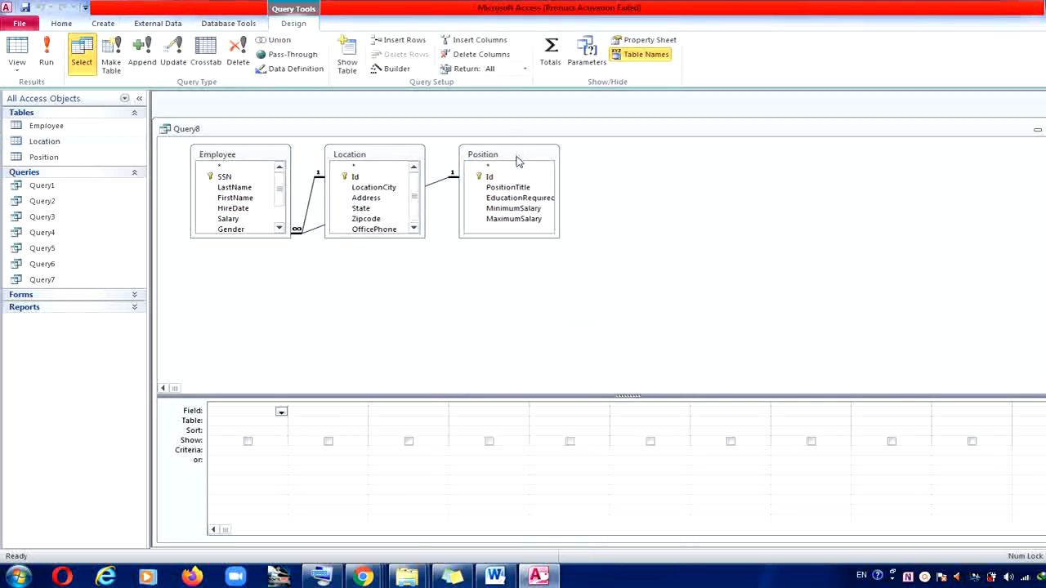
Spread the Position and Location tables apart in the query design and enlarge the Employee table to show all its fields.
{"action": "left_click_drag", "start_coordinate": [518, 157], "coordinate": [736, 279]}
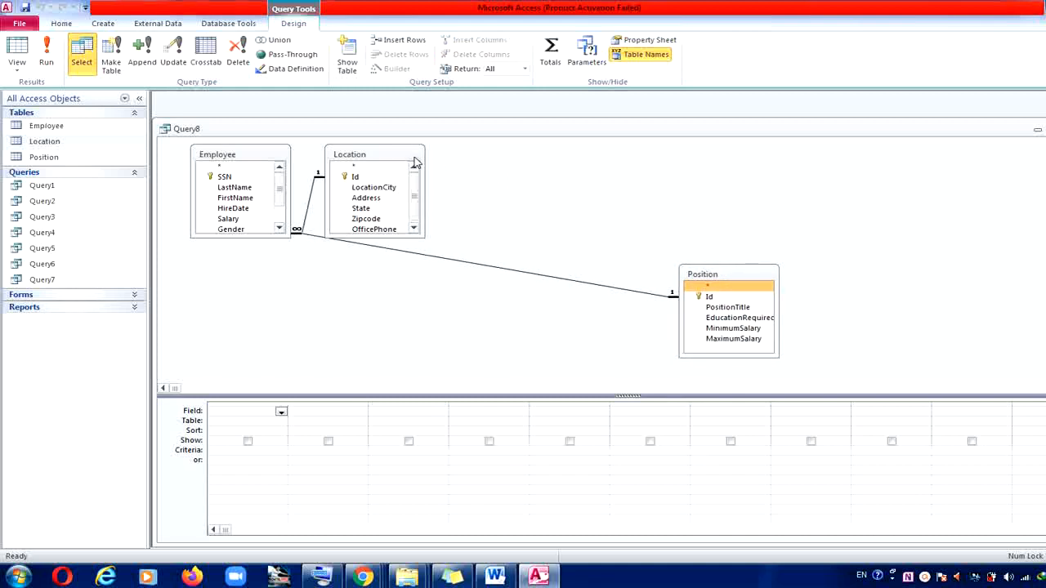
{"action": "left_click_drag", "start_coordinate": [415, 163], "coordinate": [616, 172]}
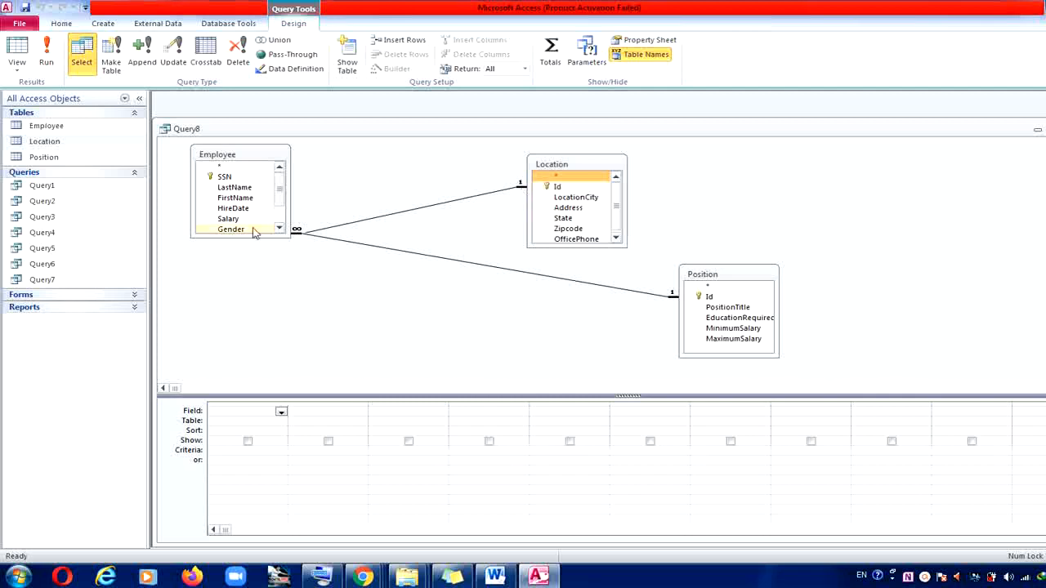
{"action": "left_click_drag", "start_coordinate": [290, 239], "coordinate": [327, 306]}
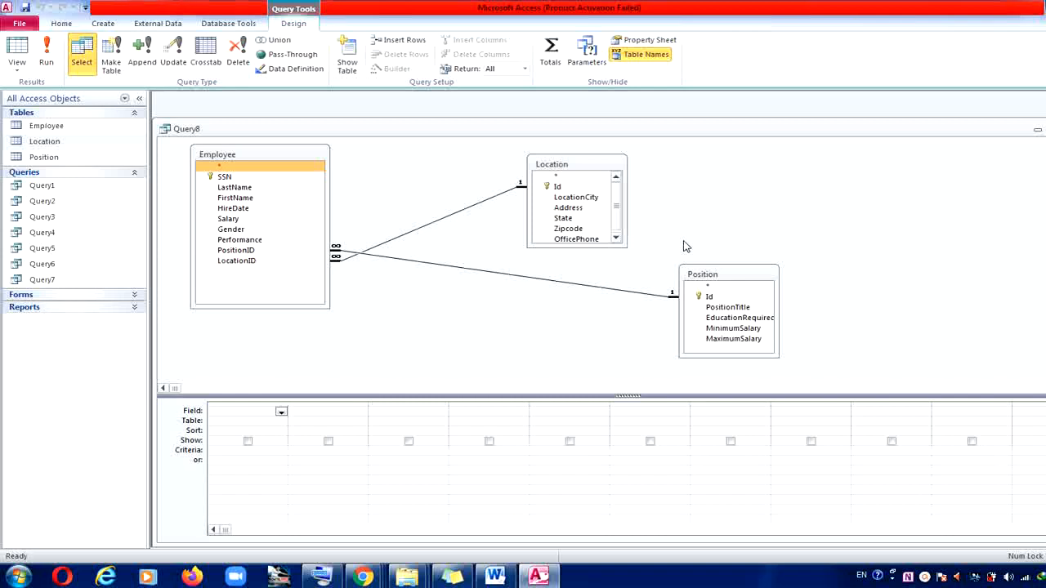
Recheck question eight in the browser, and add LastName, FirstName, LocationCity and PositionTitle to the query grid.
{"action": "mouse_move", "coordinate": [365, 578]}
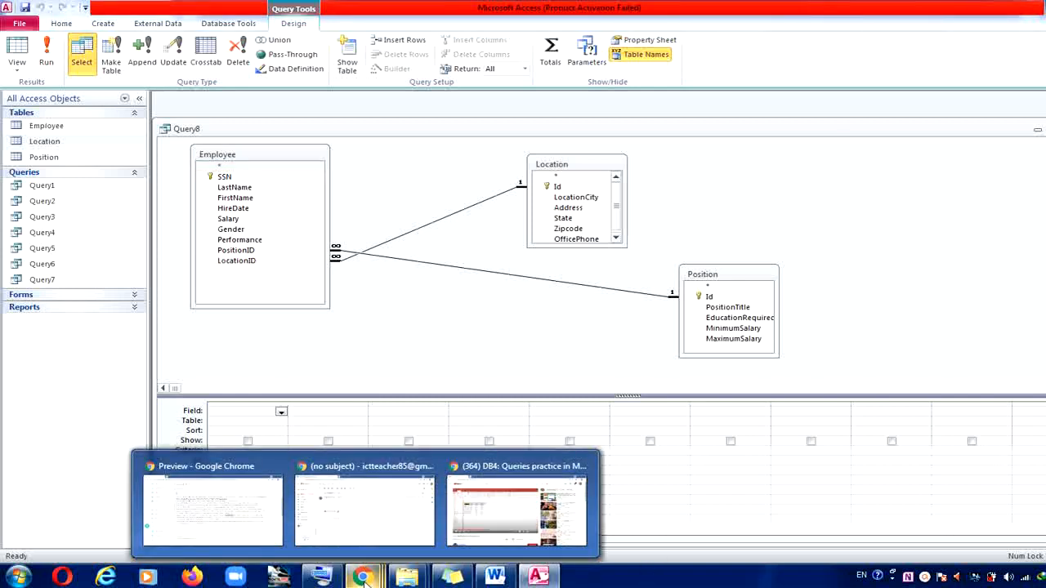
{"action": "left_click", "coordinate": [217, 490]}
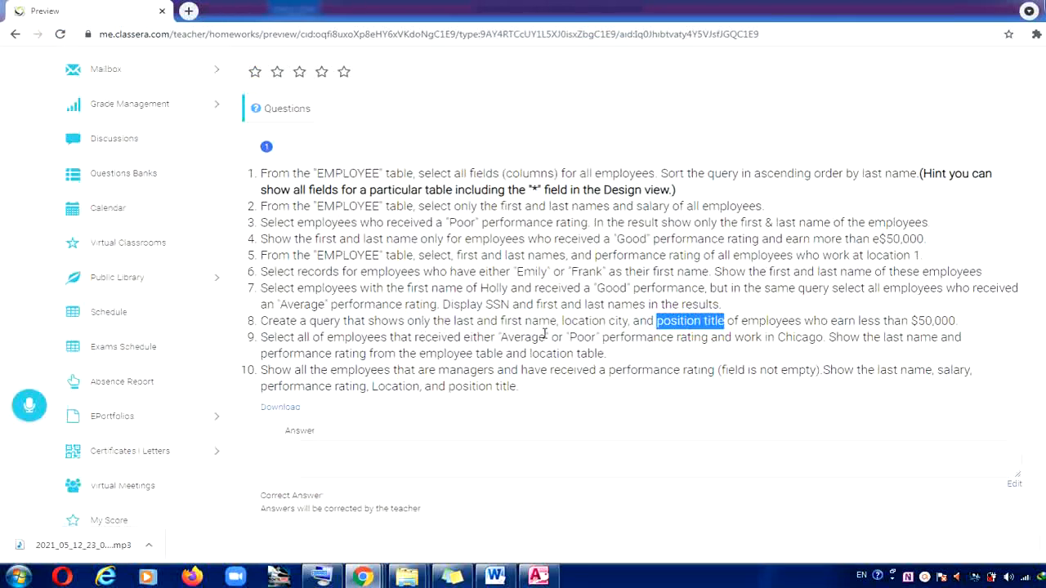
{"action": "left_click", "coordinate": [539, 577]}
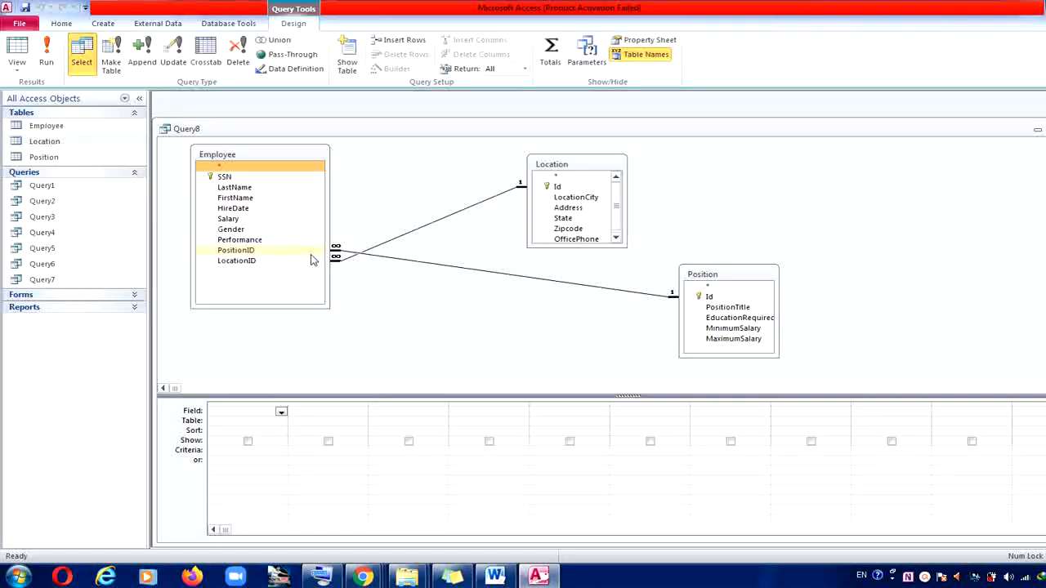
{"action": "double_click", "coordinate": [287, 188]}
{"action": "double_click", "coordinate": [286, 199]}
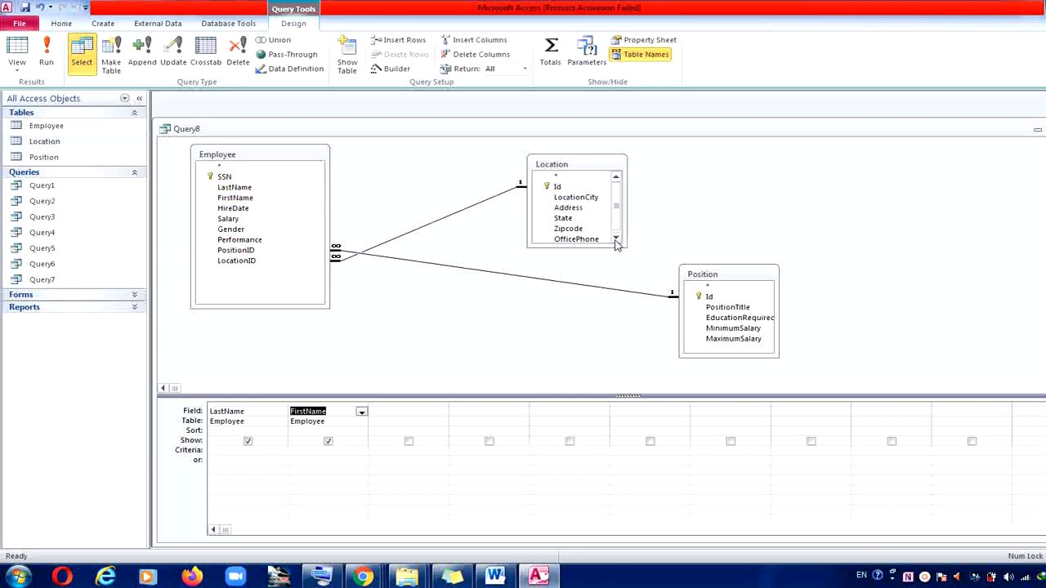
{"action": "double_click", "coordinate": [609, 198]}
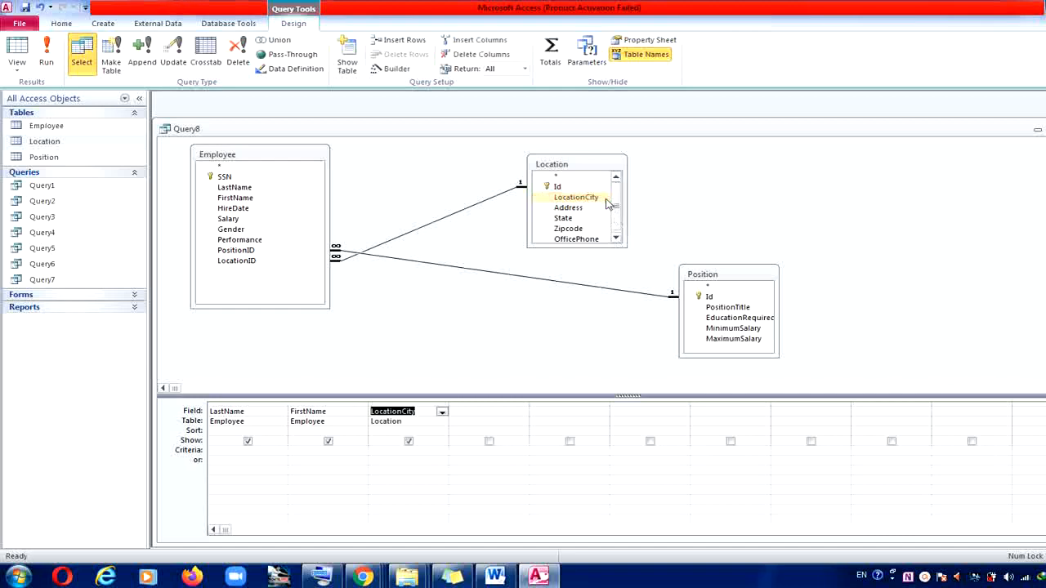
{"action": "double_click", "coordinate": [742, 308]}
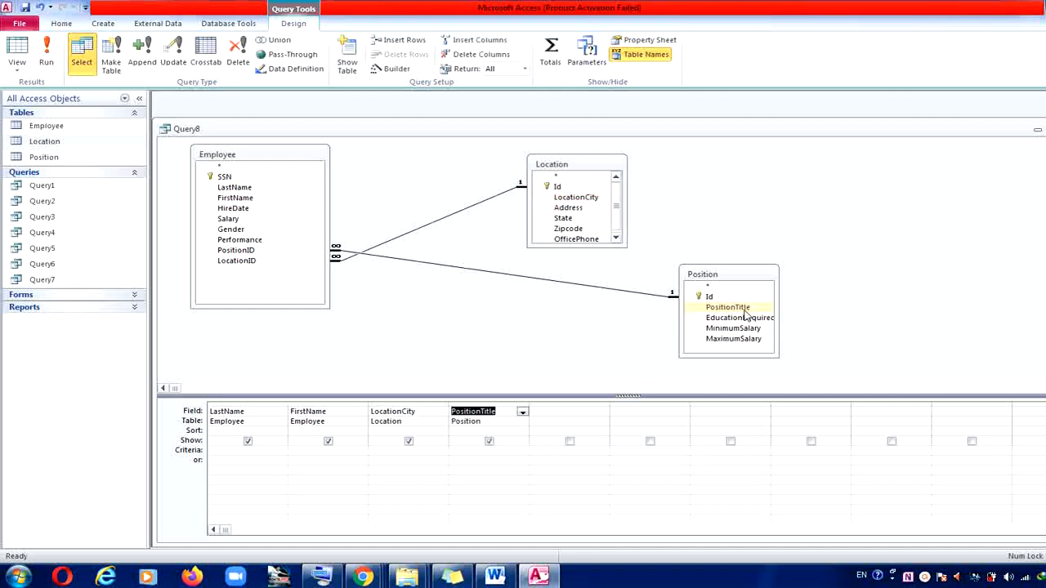
Return from the question page to the query and add the Employee table's Salary field to the grid.
{"action": "left_click", "coordinate": [538, 577]}
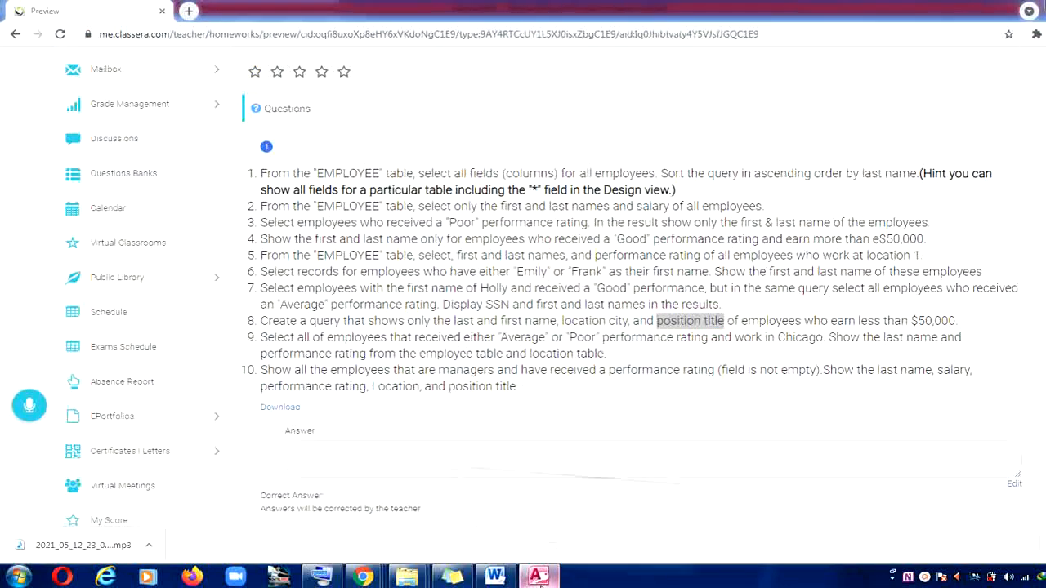
{"action": "left_click", "coordinate": [539, 577]}
{"action": "left_click", "coordinate": [539, 578]}
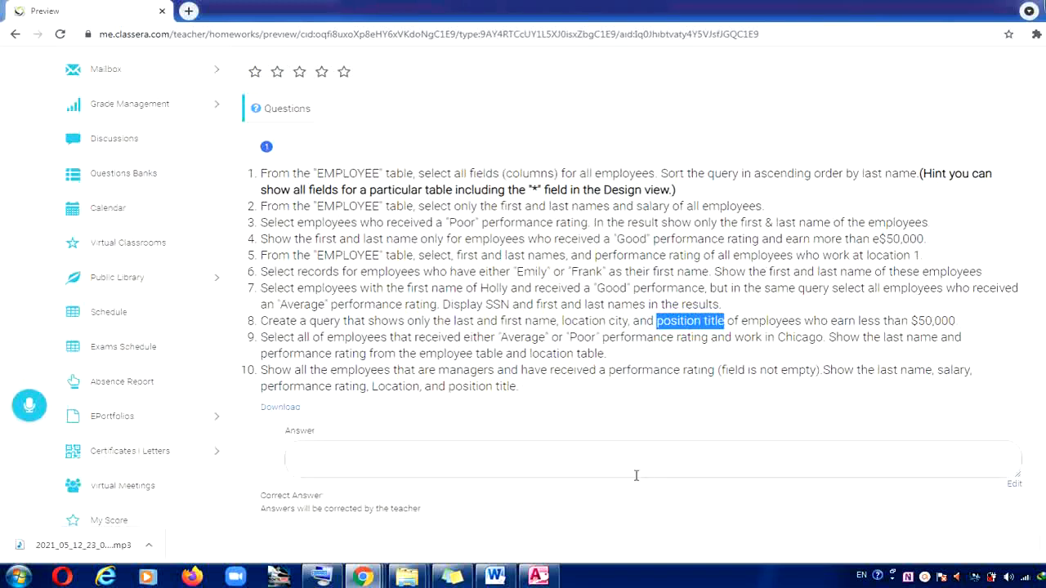
{"action": "left_click", "coordinate": [538, 576]}
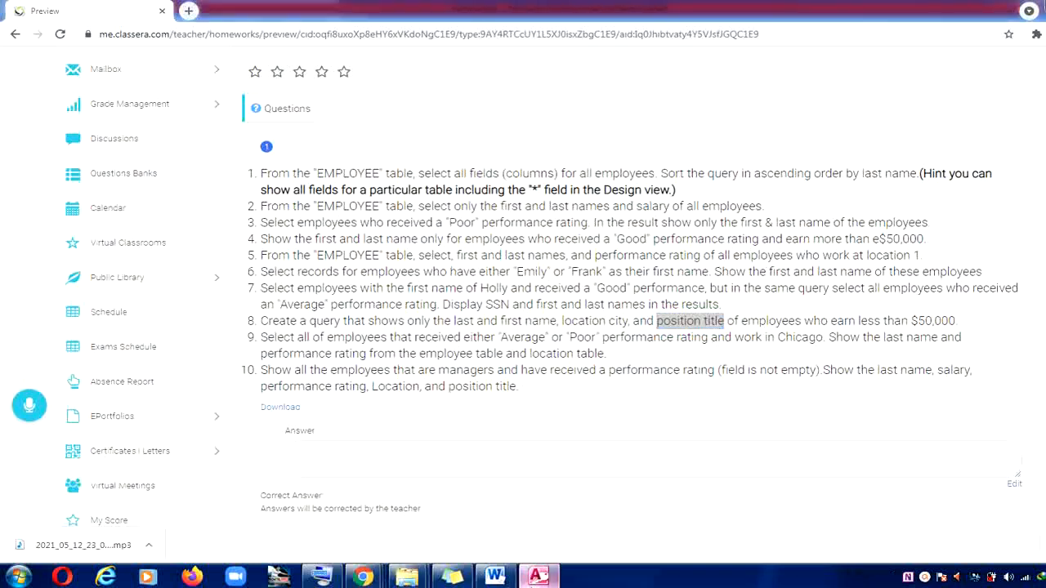
{"action": "double_click", "coordinate": [258, 219]}
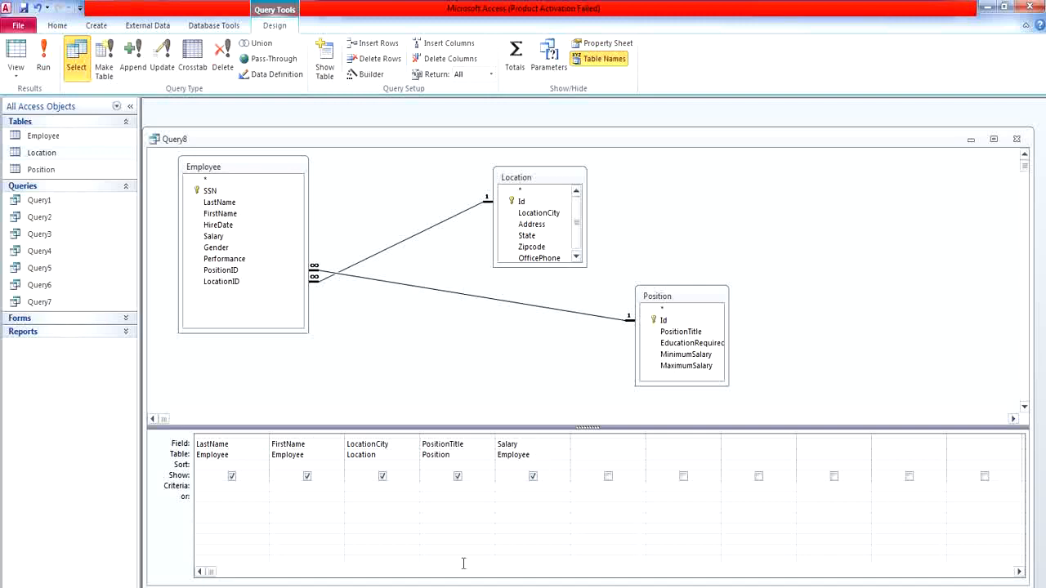
Check the salary condition in question eight, enter <50000 as the Salary criterion and run the query.
{"action": "left_click", "coordinate": [343, 587]}
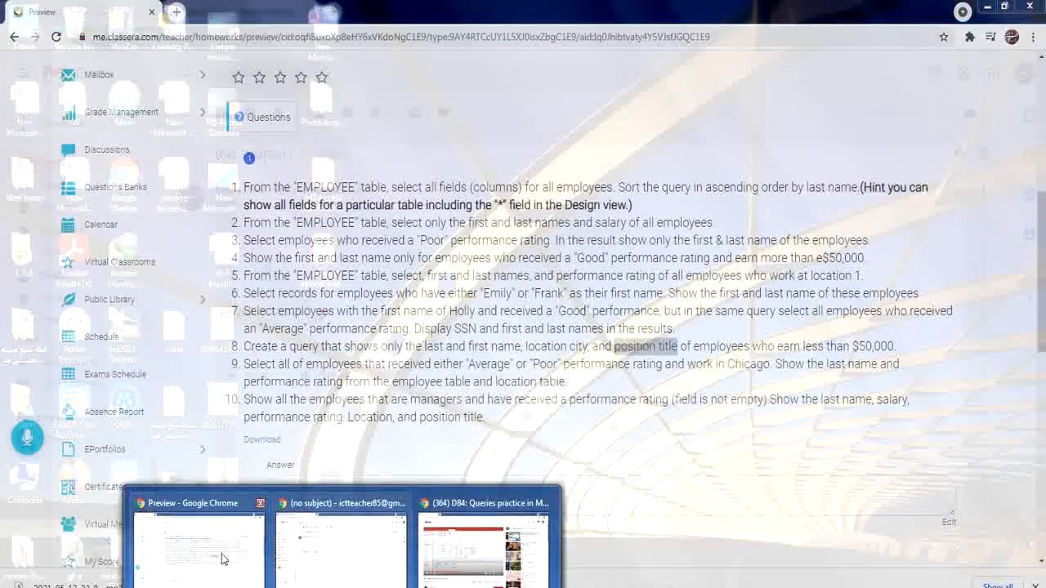
{"action": "left_click", "coordinate": [220, 546]}
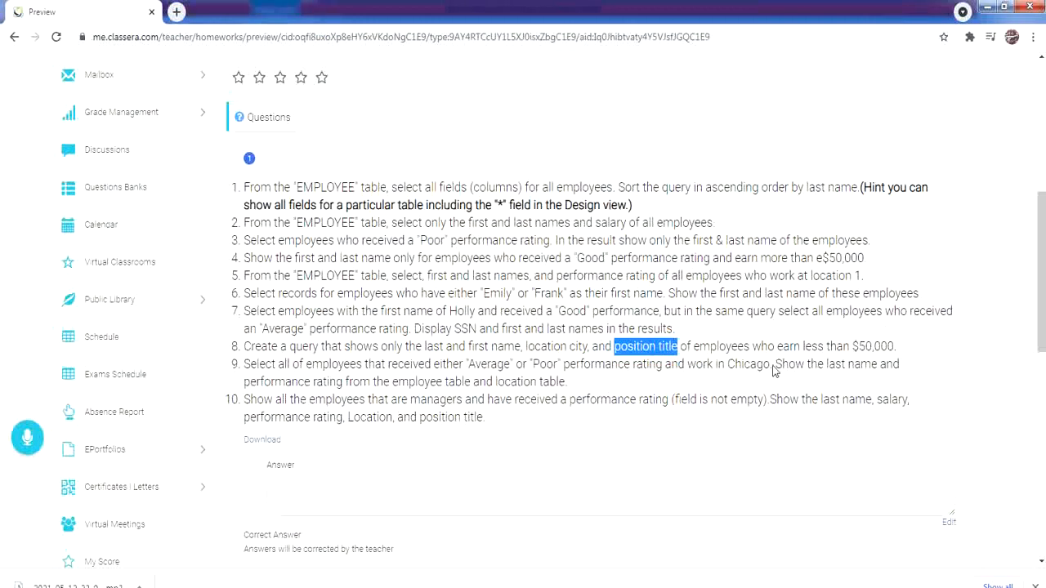
{"action": "left_click", "coordinate": [504, 584]}
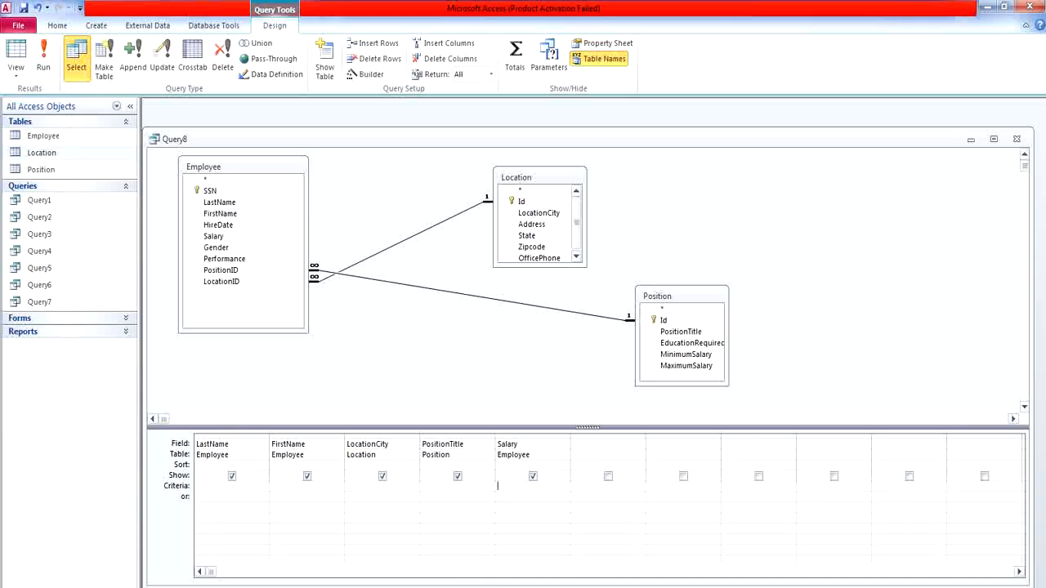
{"action": "type", "text": "<50000"}
{"action": "left_click", "coordinate": [42, 65]}
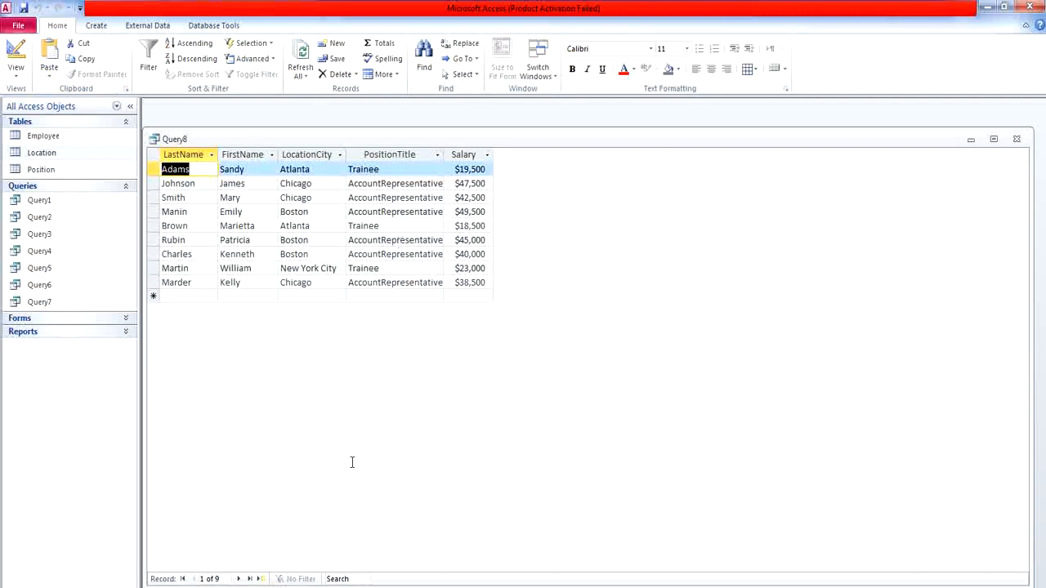
Close the query and save it under the name Query8.
{"action": "left_click", "coordinate": [1017, 139]}
{"action": "left_click", "coordinate": [474, 347]}
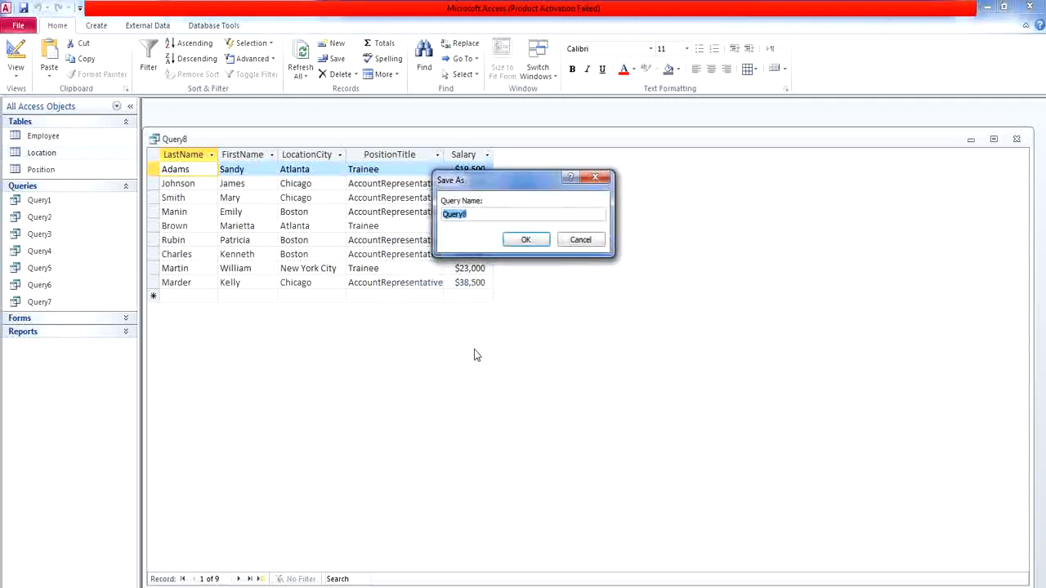
{"action": "left_click", "coordinate": [527, 244]}
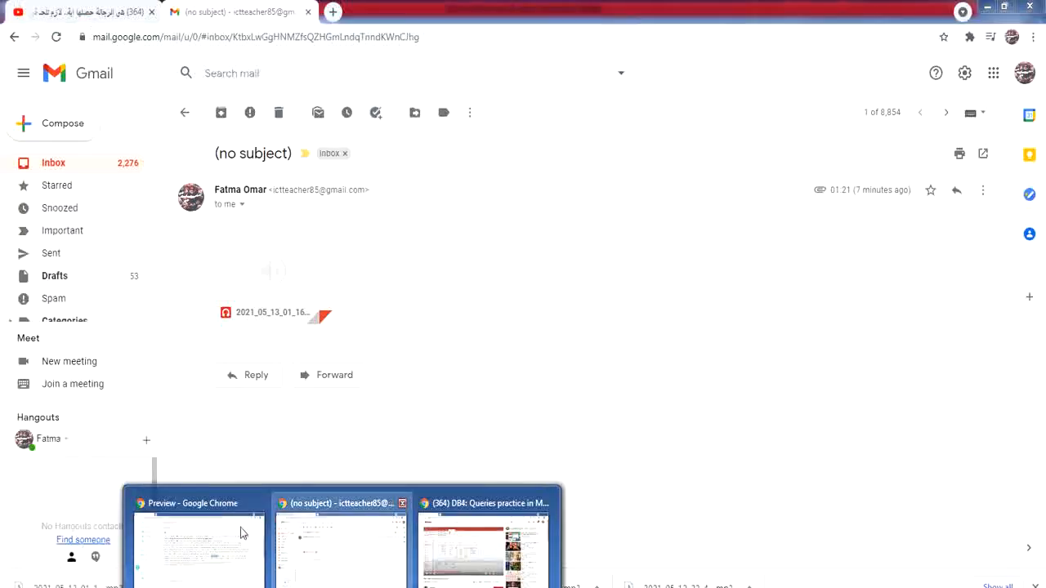
Read question nine in the browser, and add LastName, FirstName, Performance and LocationCity to the Query9 grid.
{"action": "left_click", "coordinate": [230, 532]}
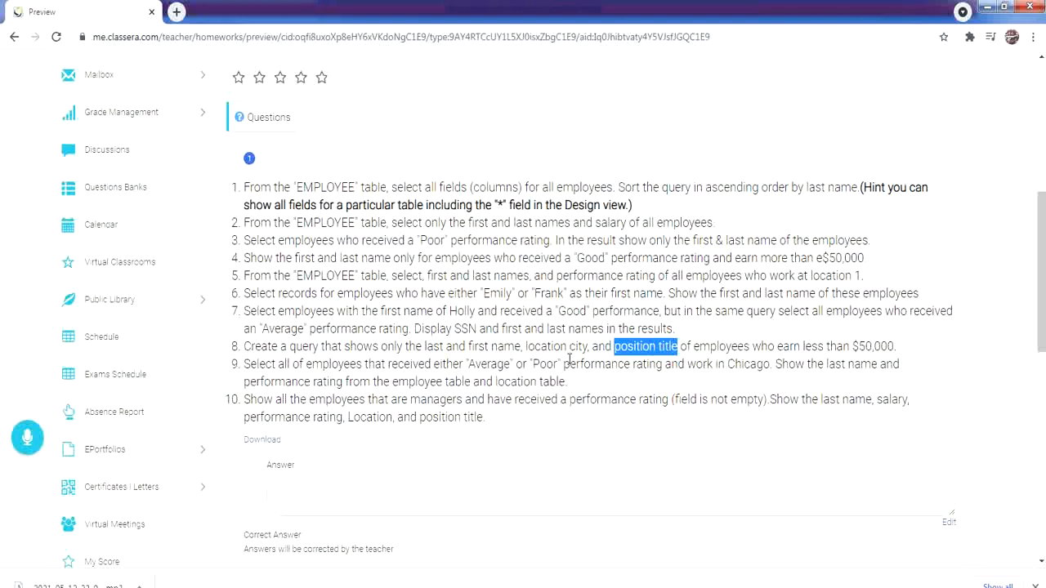
{"action": "left_click", "coordinate": [609, 380]}
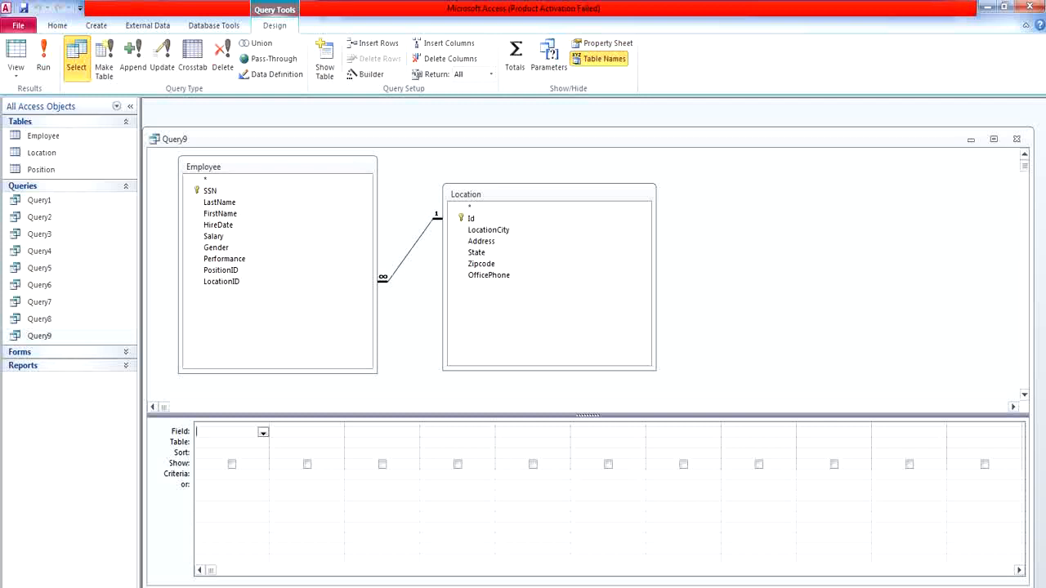
{"action": "double_click", "coordinate": [207, 203]}
{"action": "double_click", "coordinate": [211, 214]}
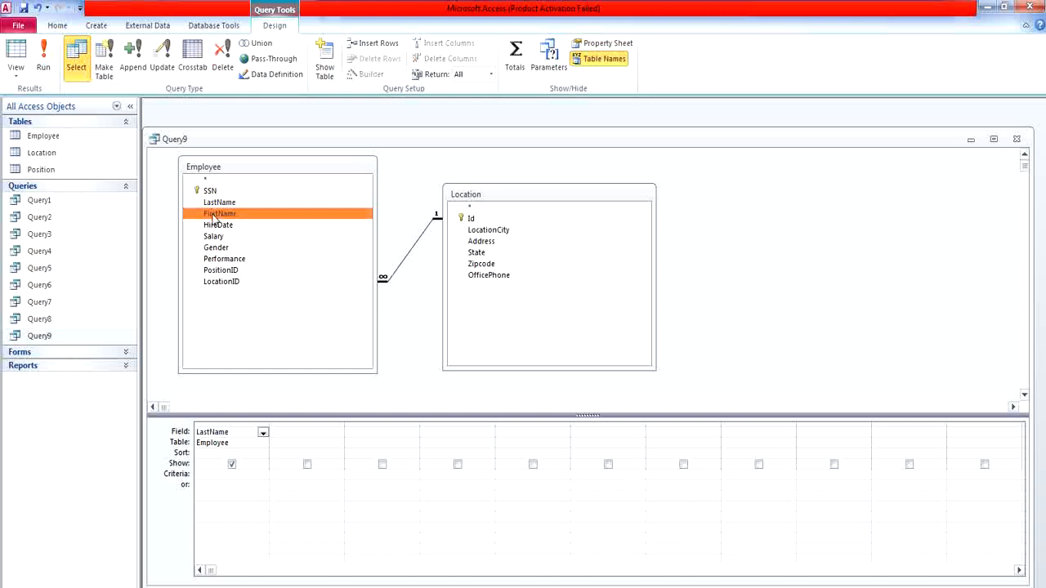
{"action": "double_click", "coordinate": [229, 259]}
{"action": "left_click", "coordinate": [514, 220]}
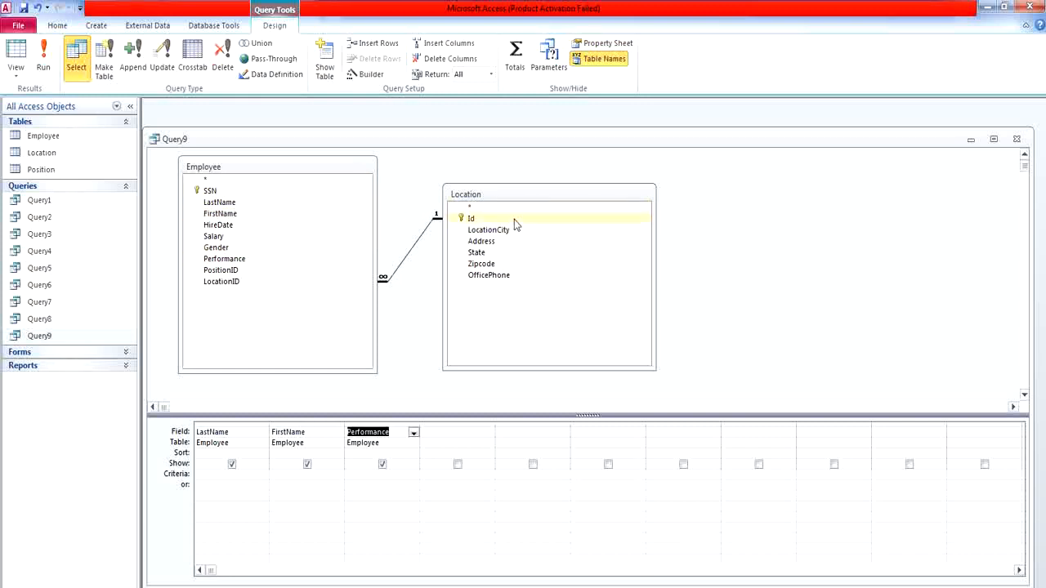
{"action": "double_click", "coordinate": [512, 231]}
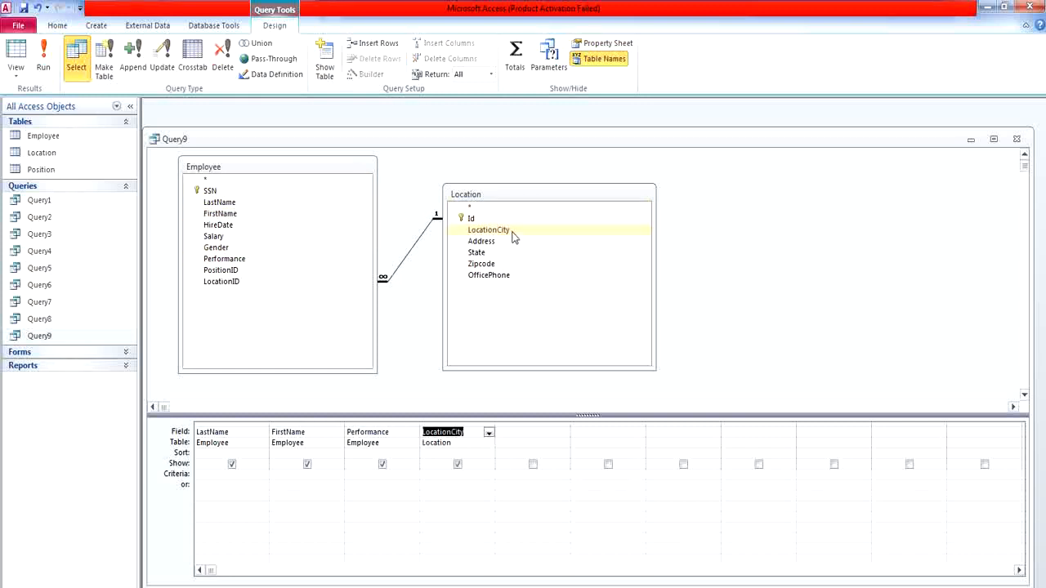
Enter Chicago as the LocationCity criterion and Average as the Performance criterion.
{"action": "left_click", "coordinate": [473, 474]}
{"action": "type", "text": "Chicago"}
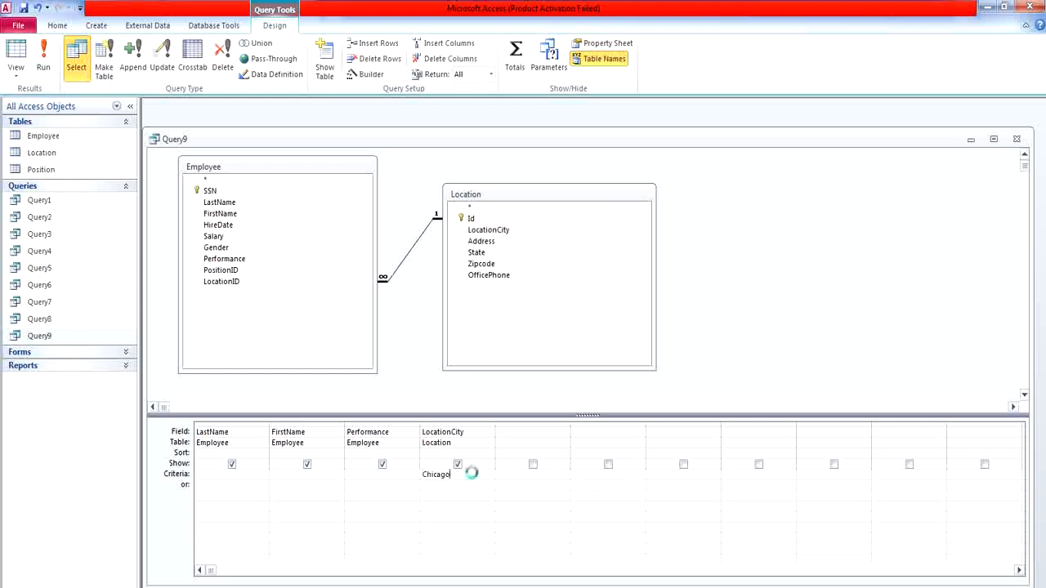
{"action": "left_click", "coordinate": [465, 490]}
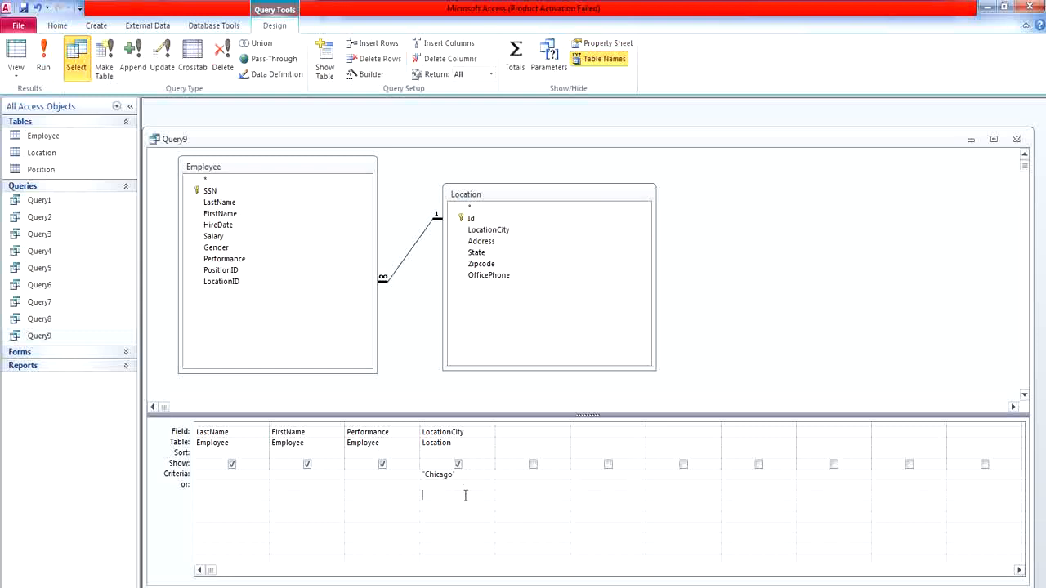
{"action": "left_click", "coordinate": [359, 473]}
{"action": "type", "text": "A"}
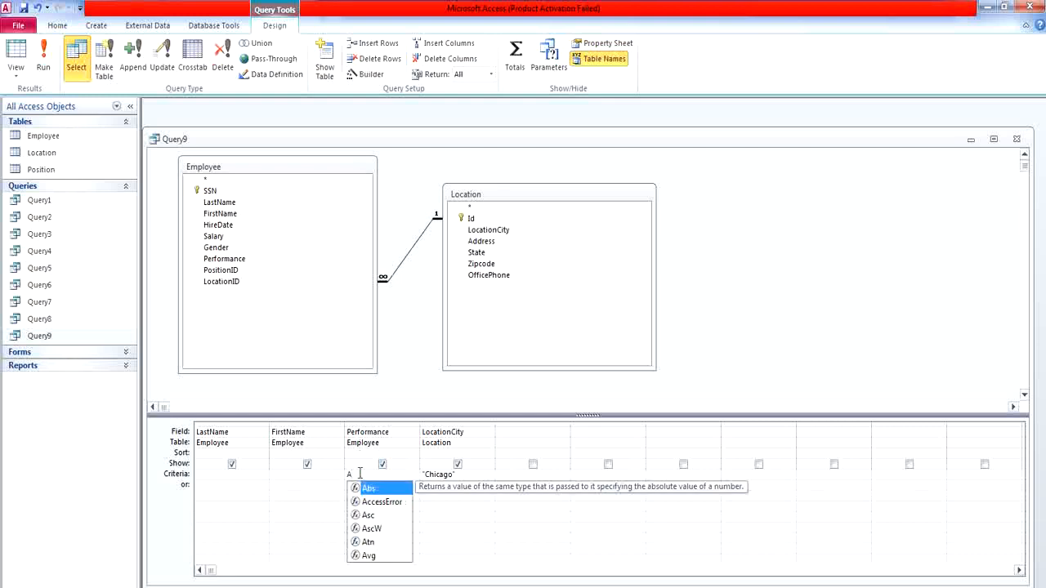
{"action": "type", "text": "verage"}
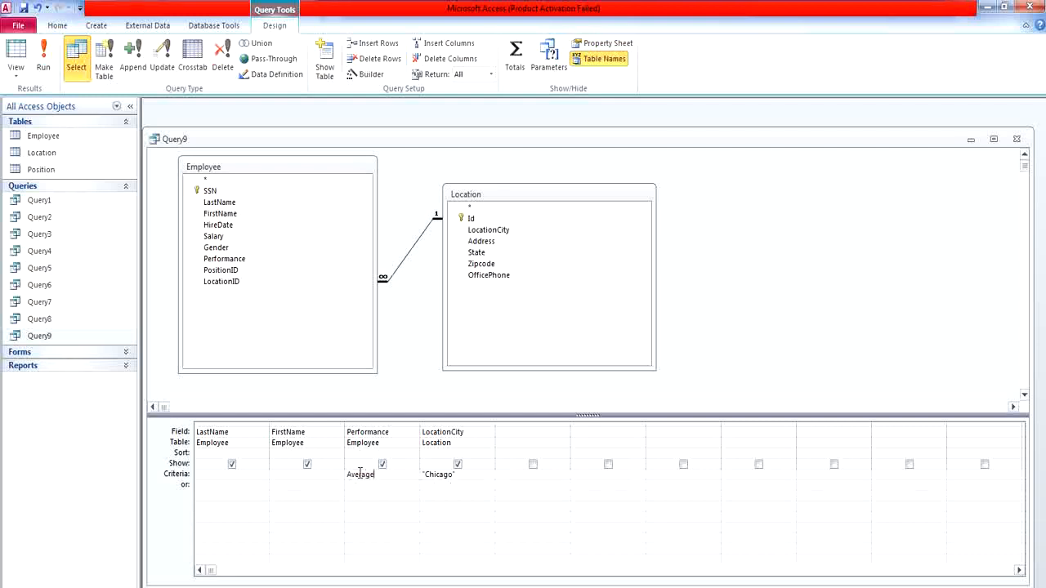
Enter Poor as the alternative Performance criterion in the row below Average and run the query.
{"action": "left_click", "coordinate": [361, 484]}
{"action": "key", "text": "BackSpace"}
{"action": "left_click", "coordinate": [343, 587]}
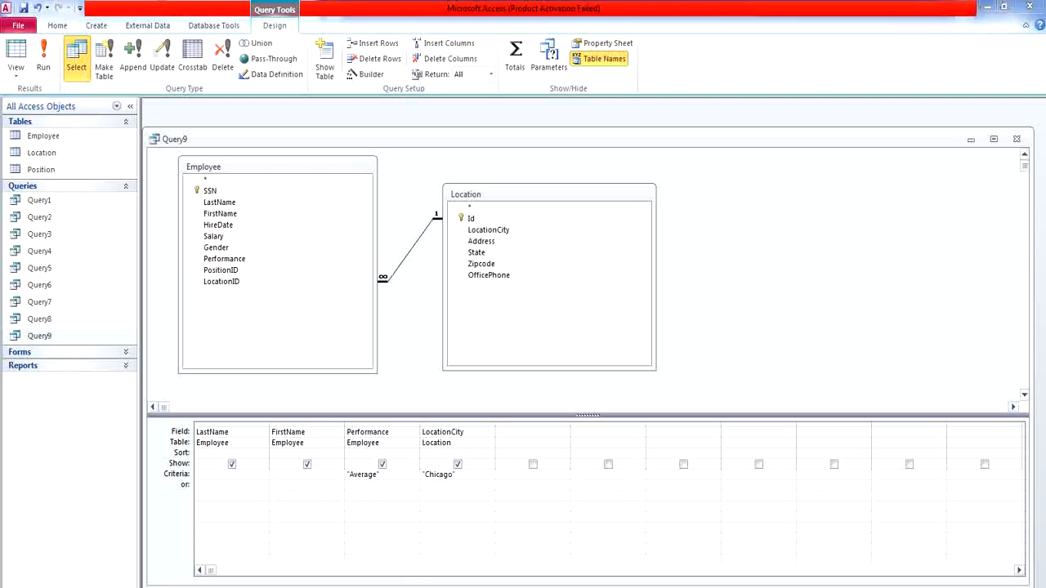
{"action": "left_click", "coordinate": [714, 362]}
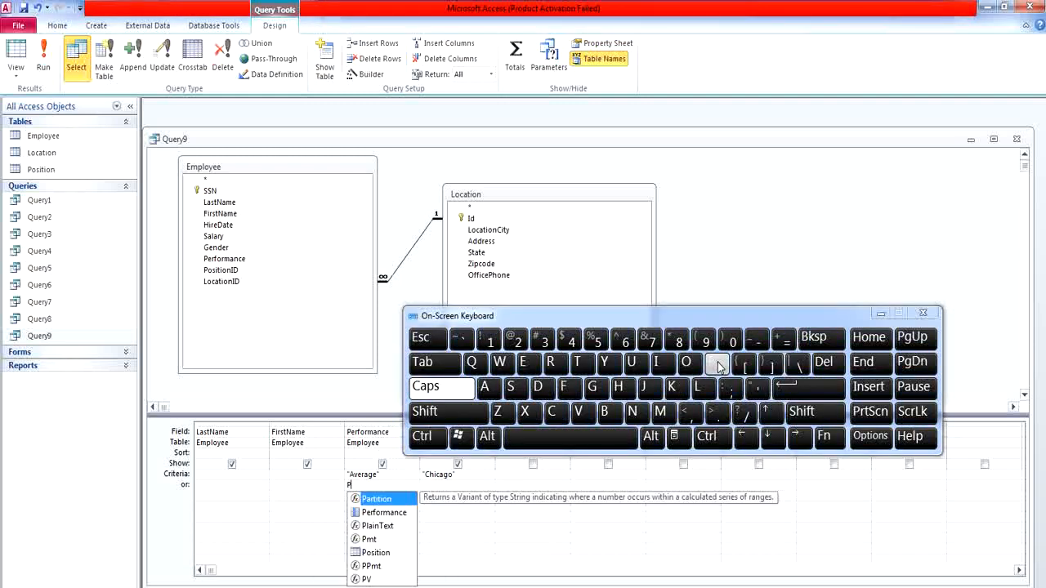
{"action": "key", "text": "Caps_Lock"}
{"action": "left_click", "coordinate": [688, 364]}
{"action": "left_click", "coordinate": [688, 365]}
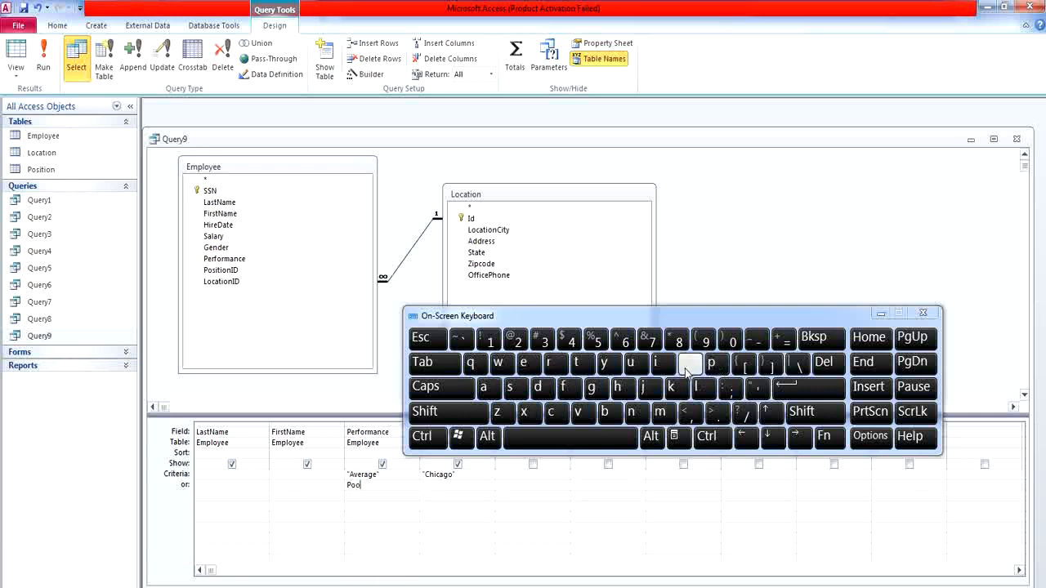
{"action": "left_click", "coordinate": [553, 363]}
{"action": "left_click", "coordinate": [495, 529]}
{"action": "left_click", "coordinate": [44, 57]}
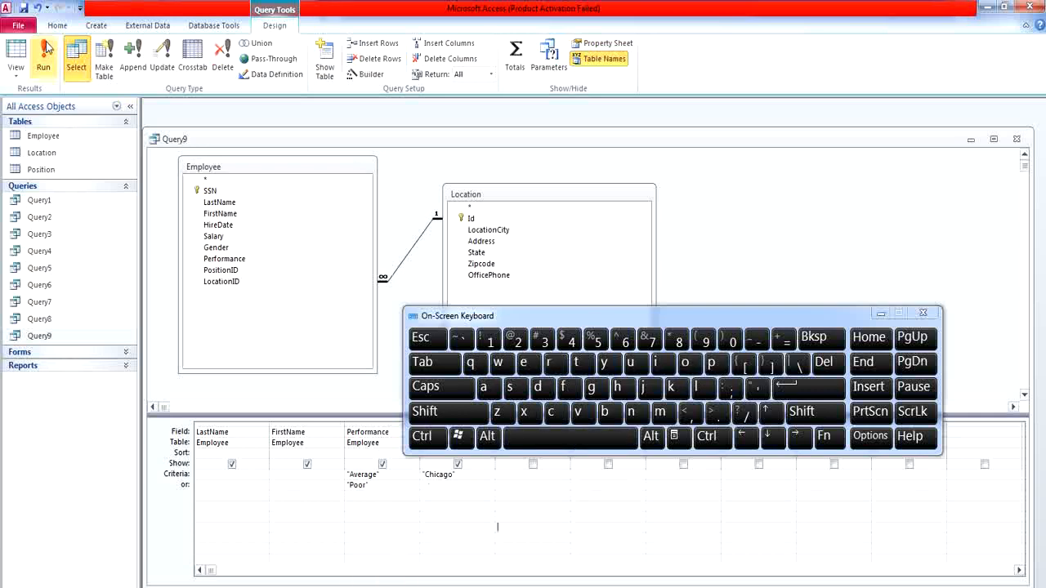
{"action": "left_click", "coordinate": [880, 314]}
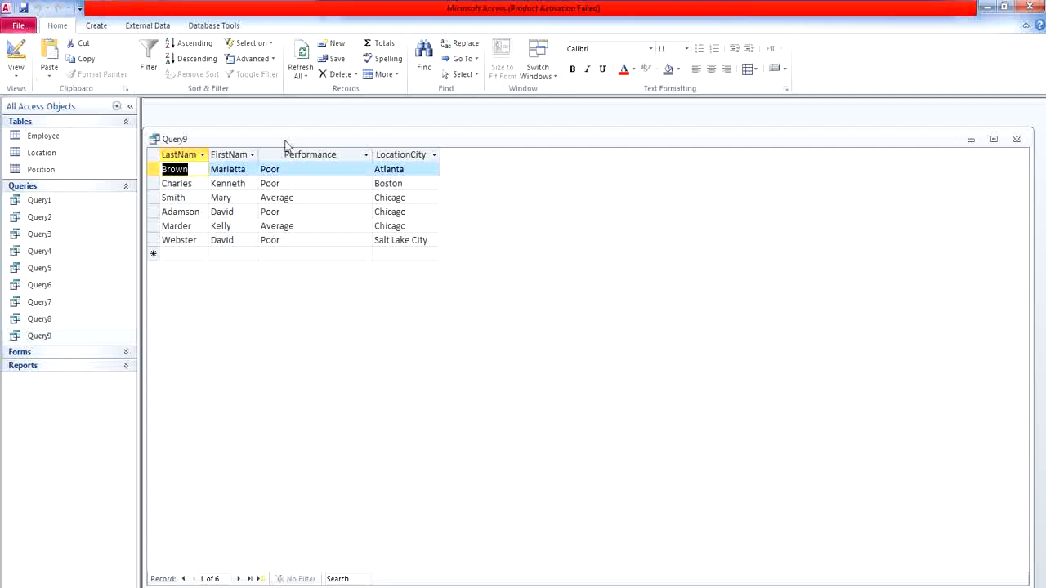
Check the cities in the results, add Chicago as the LocationCity criterion in the Poor row and display the results again.
{"action": "left_click_drag", "start_coordinate": [415, 198], "coordinate": [365, 199]}
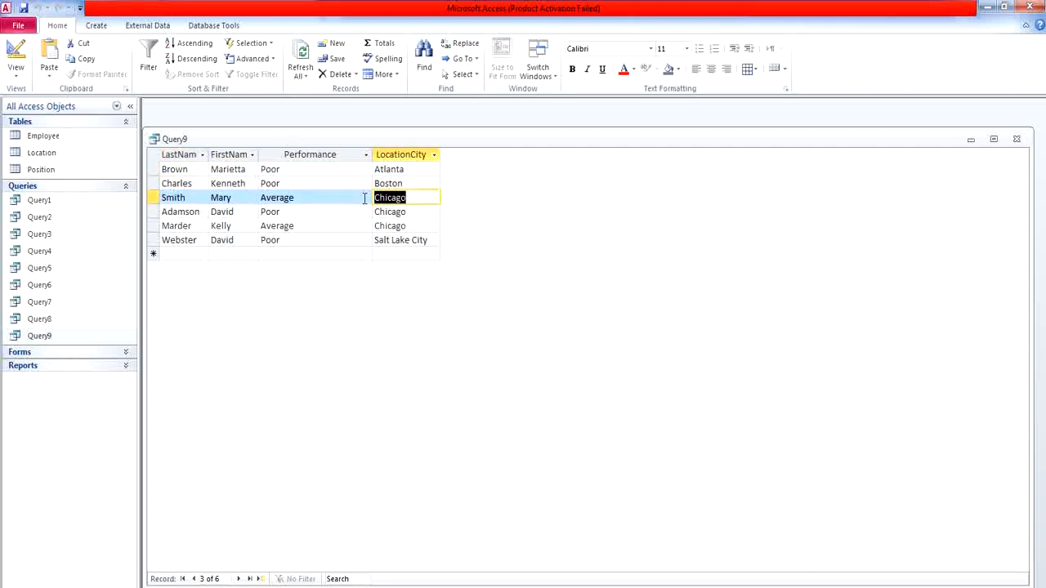
{"action": "left_click", "coordinate": [16, 54]}
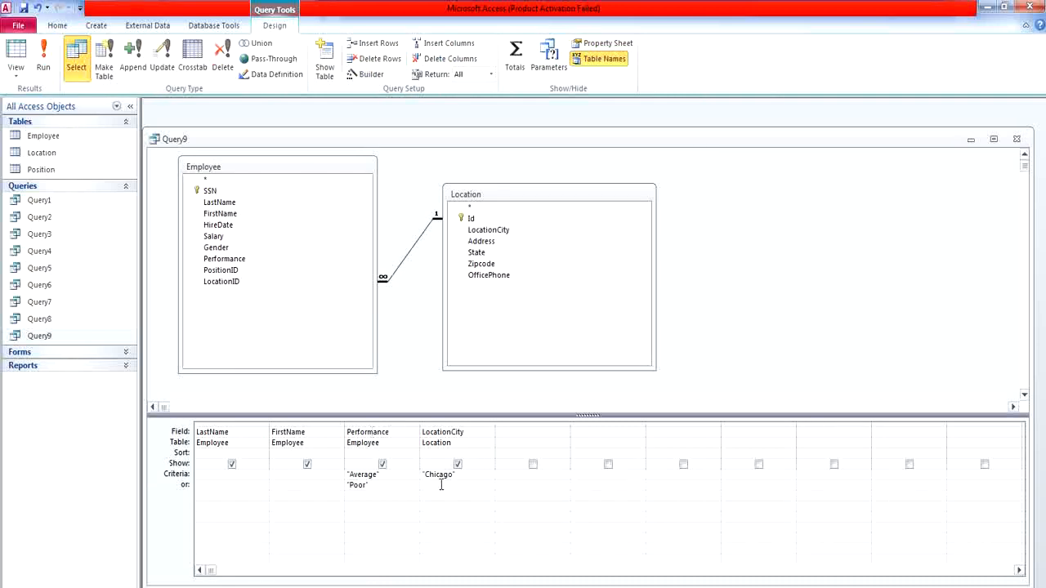
{"action": "type", "text": "Chicago"}
{"action": "left_click", "coordinate": [446, 511]}
{"action": "left_click", "coordinate": [15, 50]}
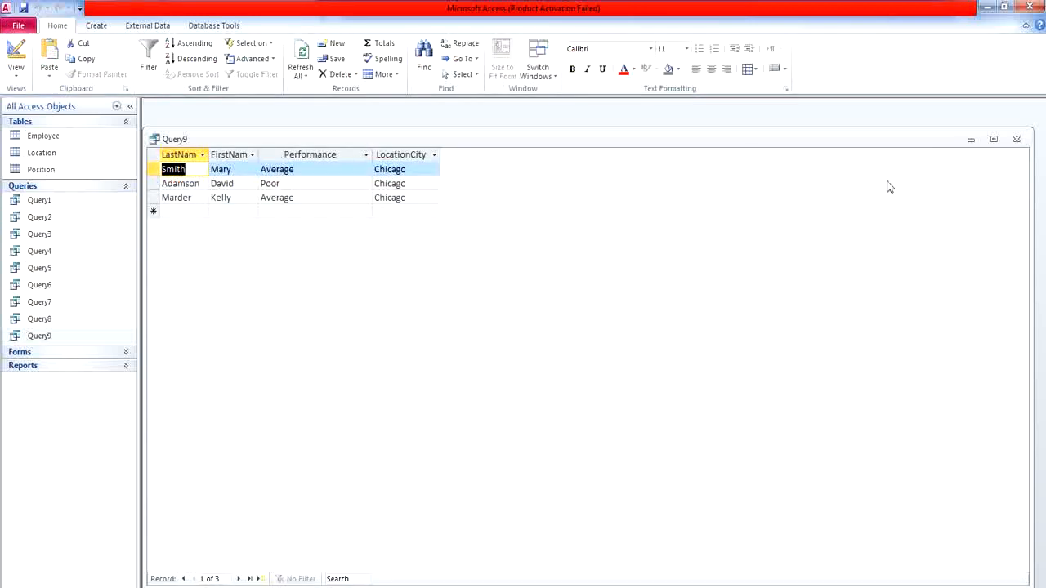
Close Query9 with its design changes saved, and reread in the browser which fields question nine asks to show.
{"action": "left_click", "coordinate": [1016, 140]}
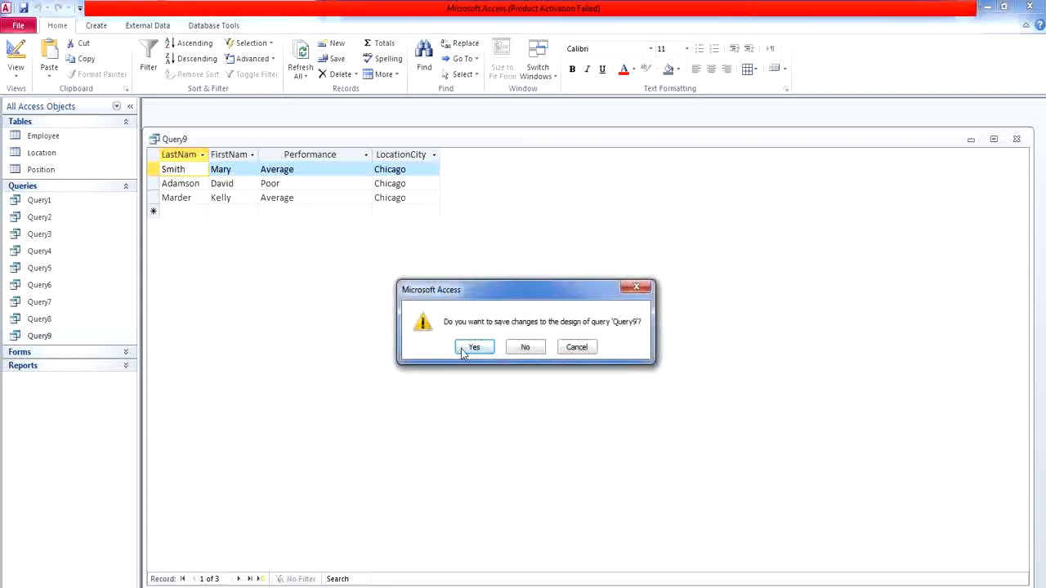
{"action": "left_click", "coordinate": [463, 349]}
{"action": "left_click", "coordinate": [343, 587]}
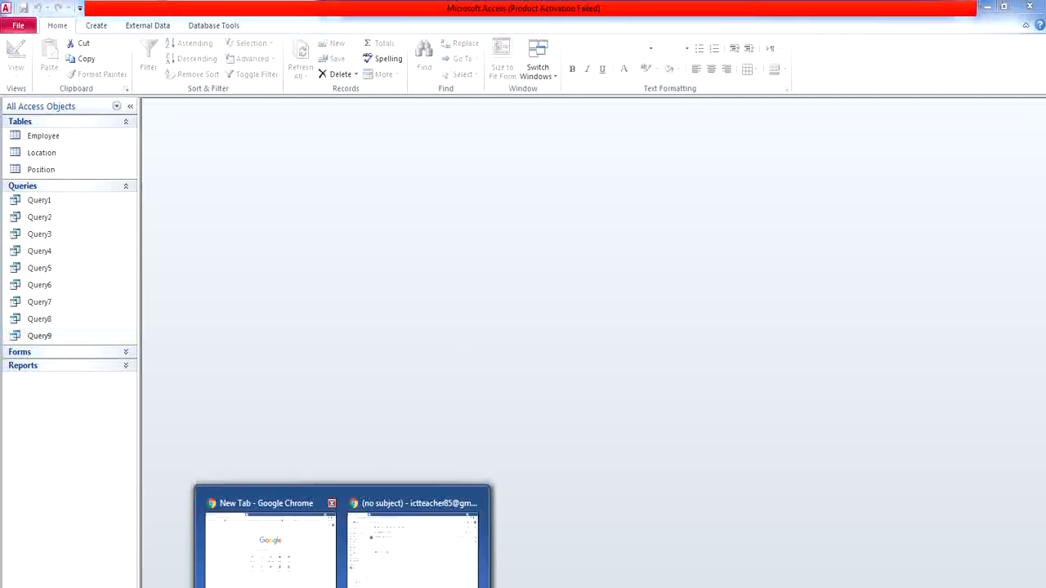
{"action": "left_click", "coordinate": [304, 553]}
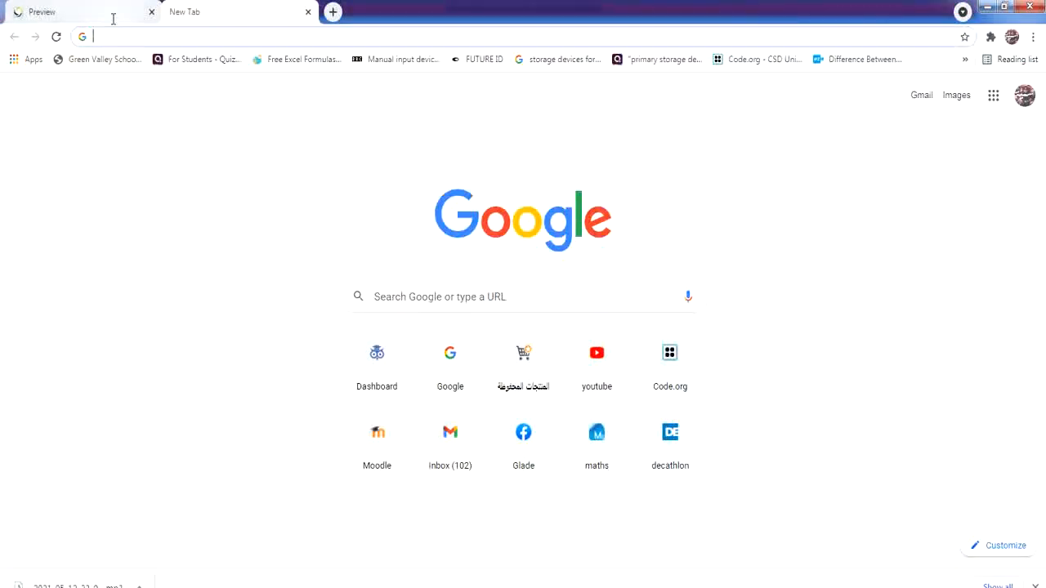
{"action": "left_click", "coordinate": [112, 20]}
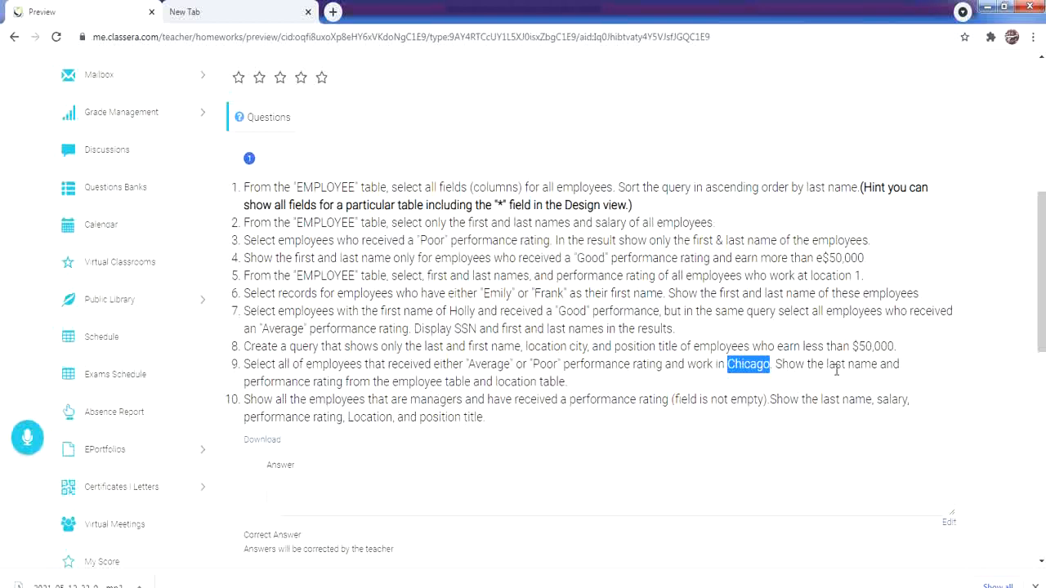
{"action": "key", "text": "alt+Tab"}
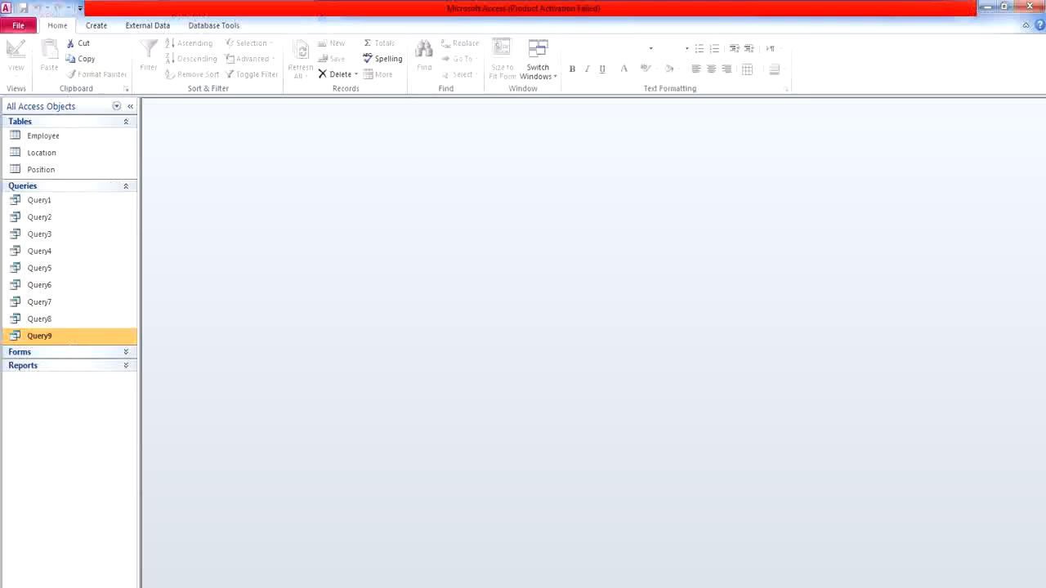
Reopen Query9, hide the LastName and LocationCity fields from the output in its design and display the results.
{"action": "double_click", "coordinate": [121, 336]}
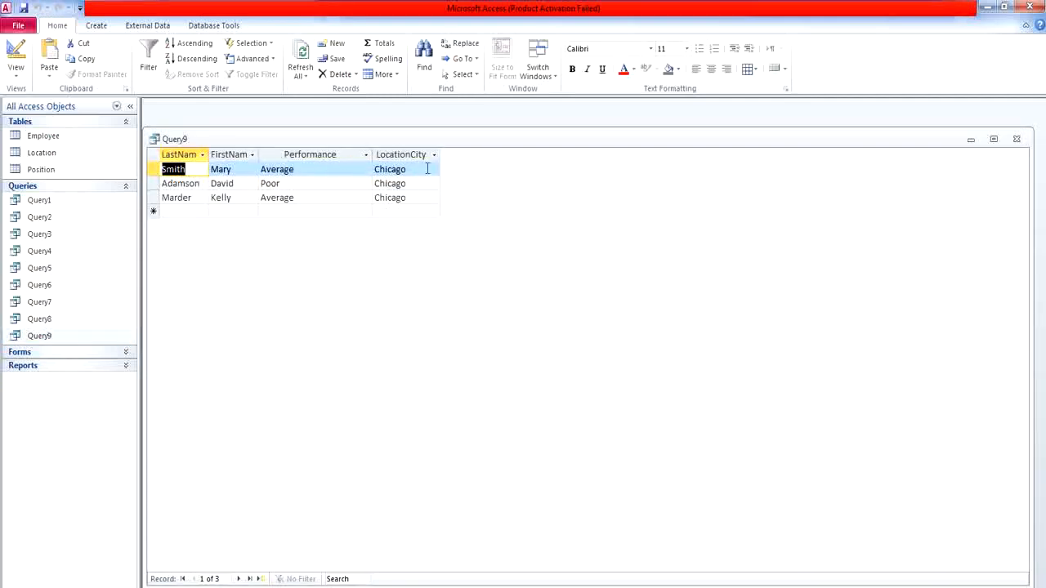
{"action": "left_click", "coordinate": [19, 63]}
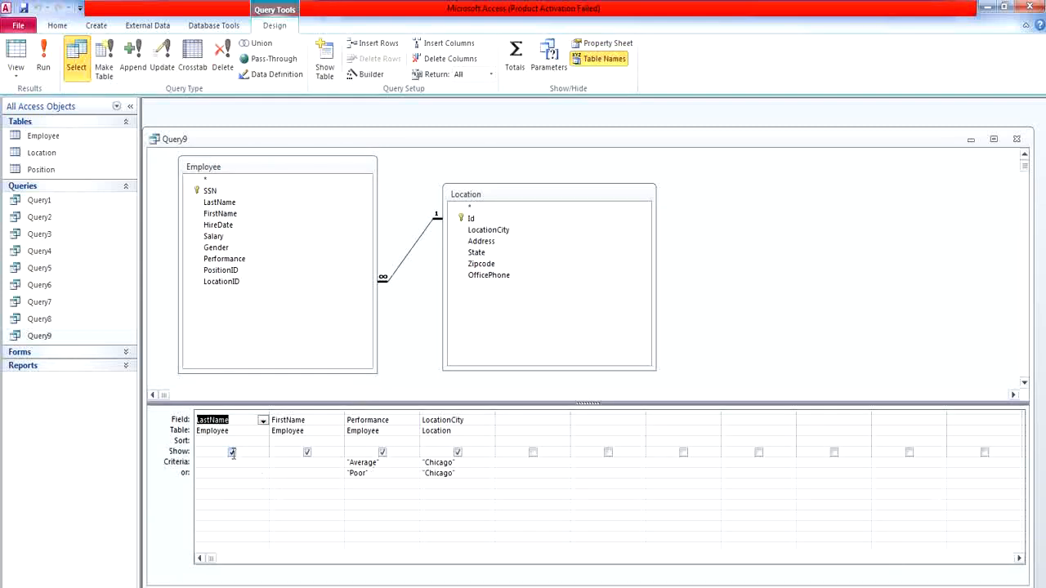
{"action": "left_click", "coordinate": [232, 454]}
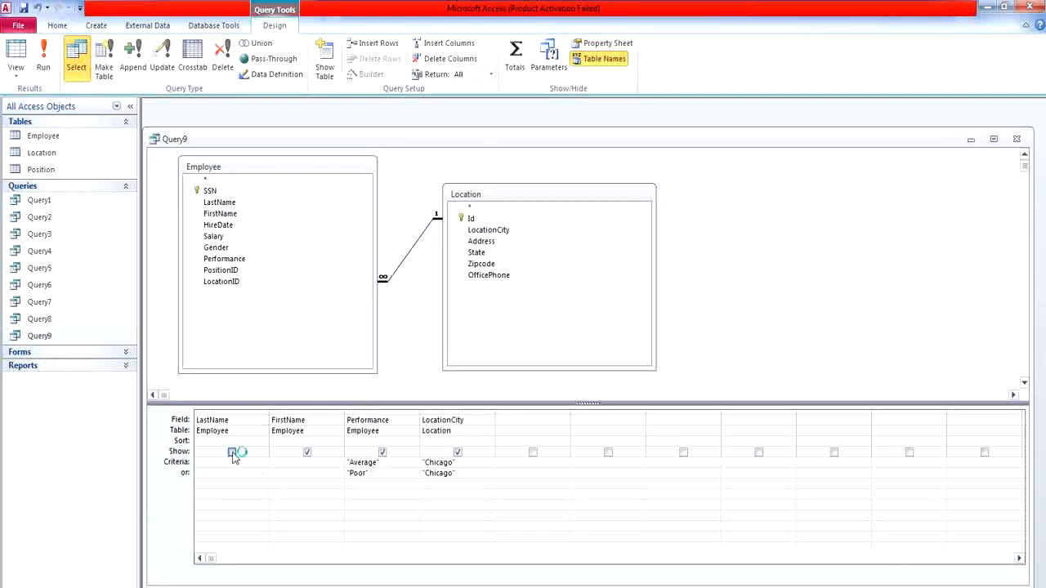
{"action": "left_click", "coordinate": [458, 453]}
{"action": "left_click", "coordinate": [22, 62]}
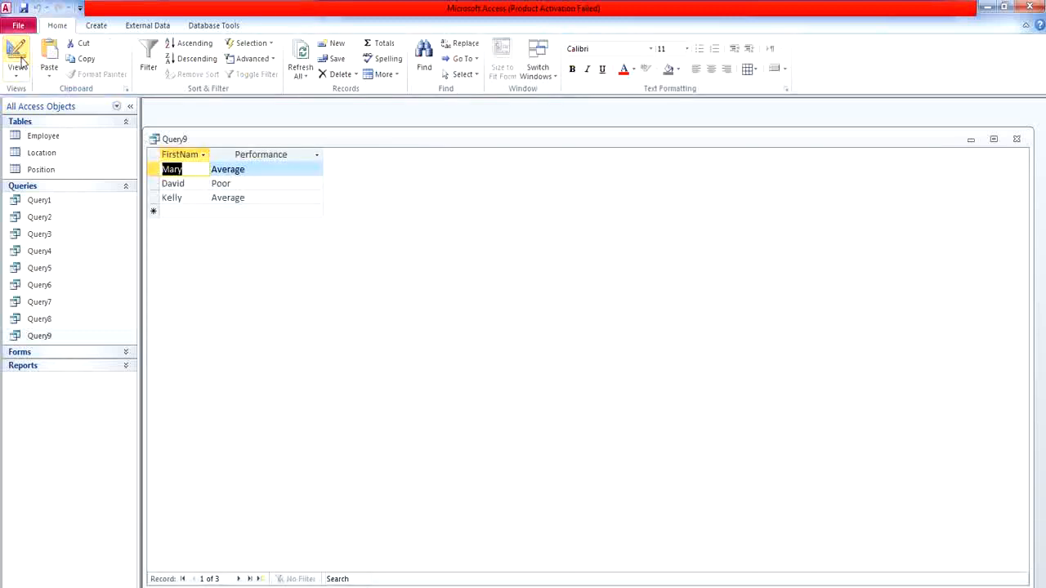
Fit the FirstName column width to its content and close Query9 with the changes saved.
{"action": "double_click", "coordinate": [209, 155]}
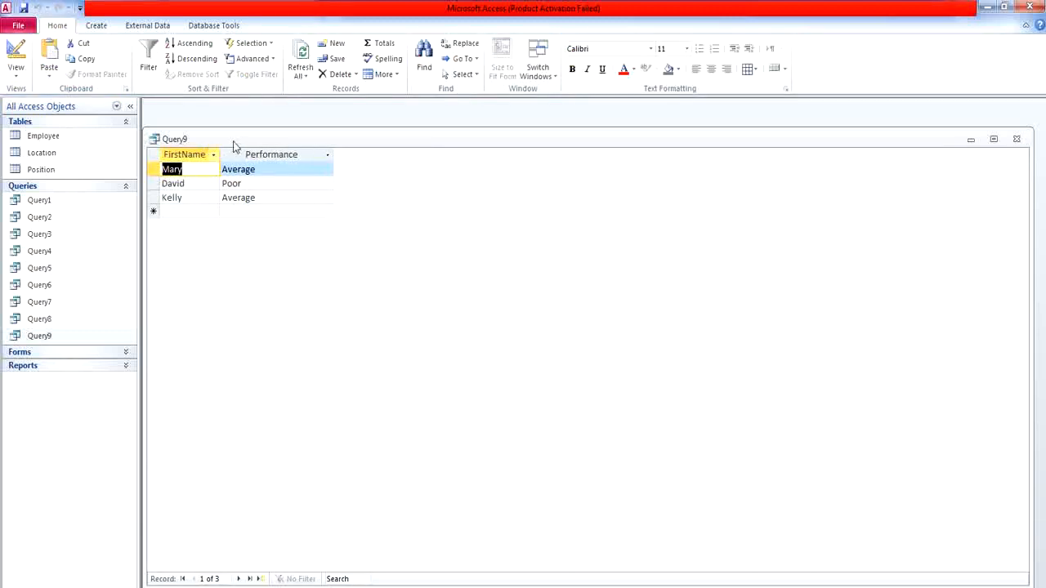
{"action": "left_click", "coordinate": [1017, 139]}
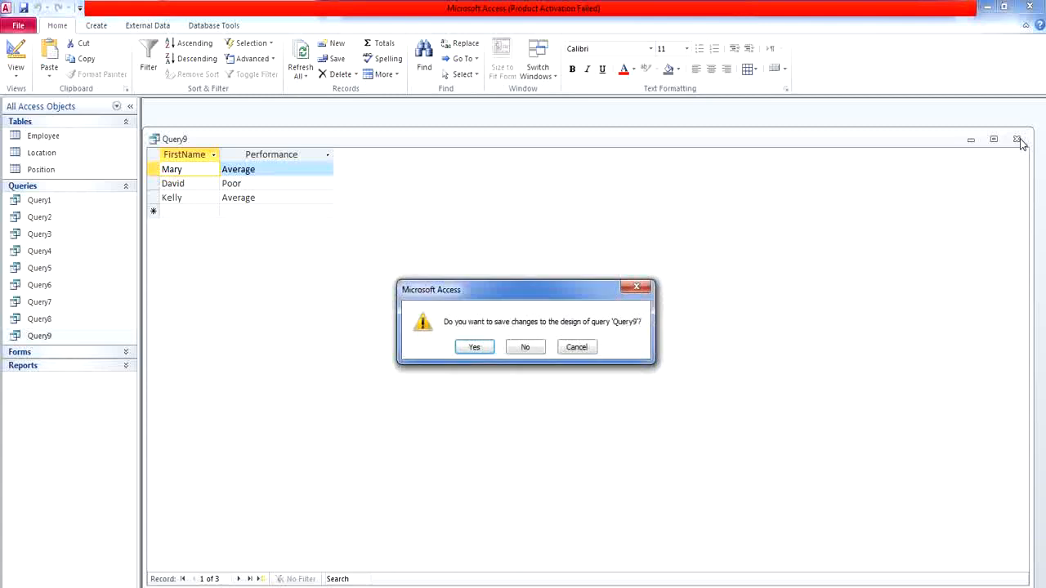
{"action": "left_click", "coordinate": [471, 349]}
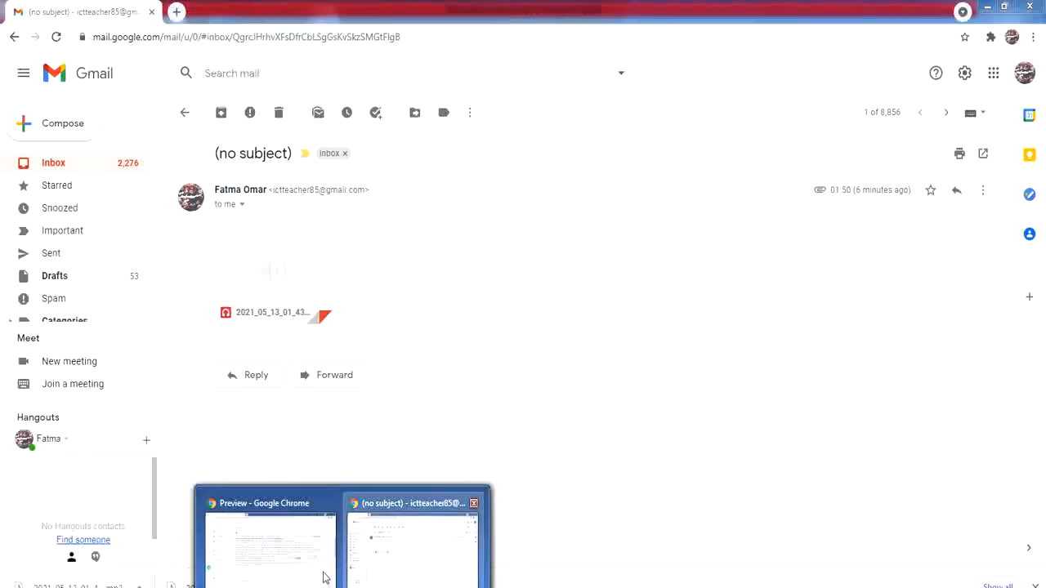
Read question ten in the browser, and create a new query design in Access with the Employee and Position tables.
{"action": "left_click", "coordinate": [307, 564]}
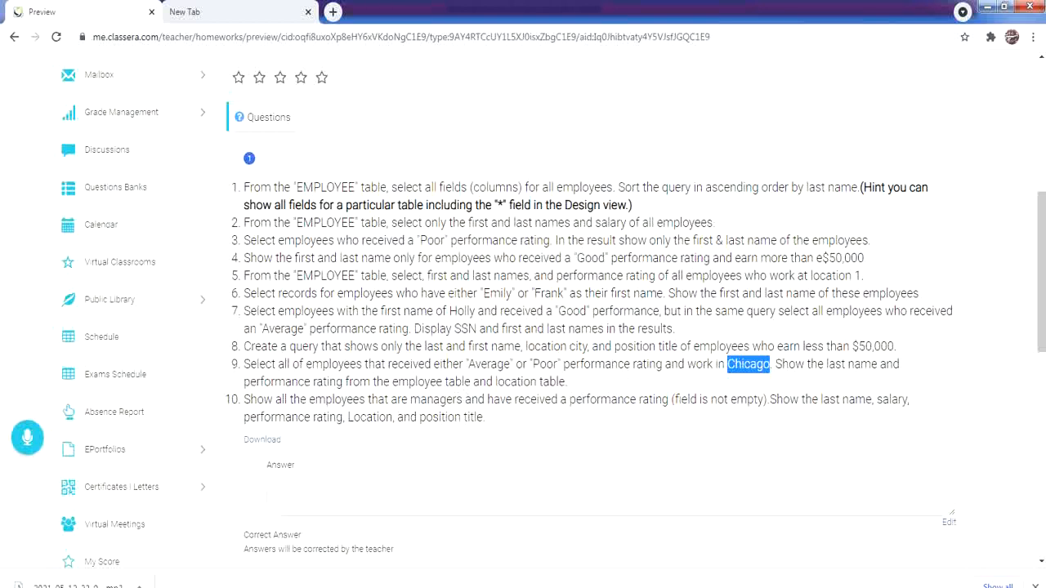
{"action": "key", "text": "alt+Tab"}
{"action": "left_click", "coordinate": [106, 29]}
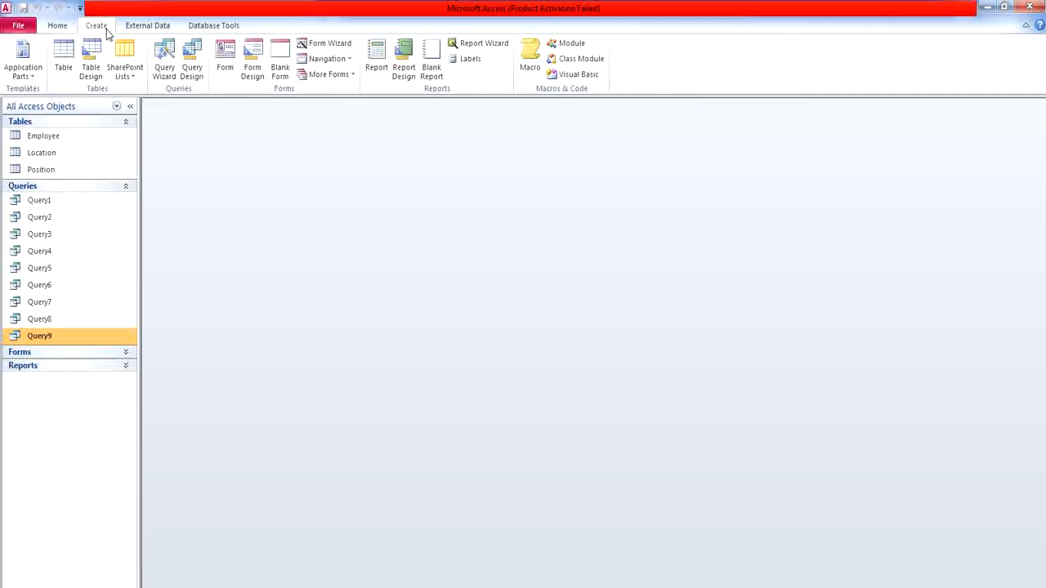
{"action": "left_click", "coordinate": [187, 70]}
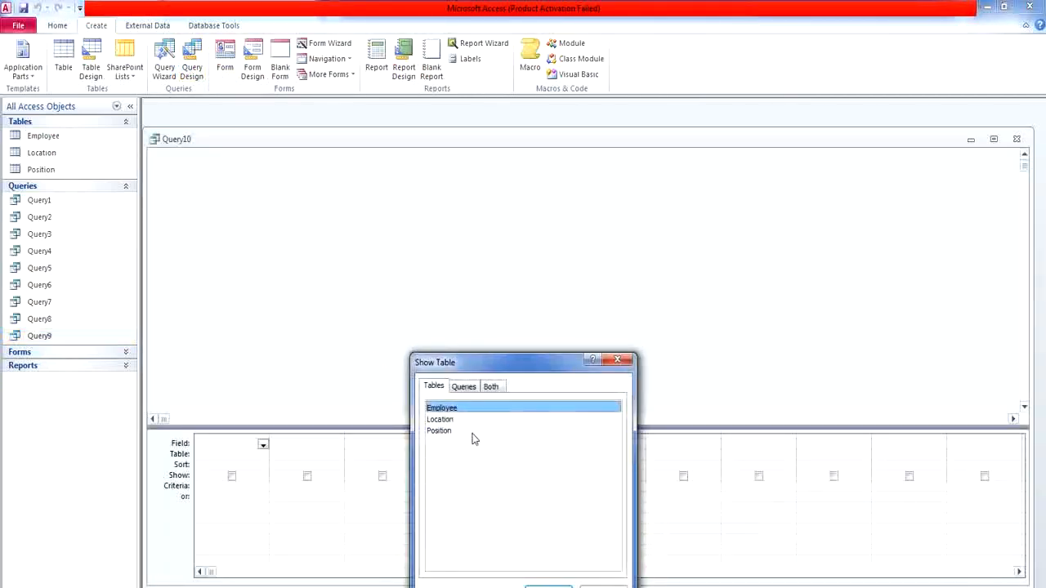
{"action": "double_click", "coordinate": [480, 410]}
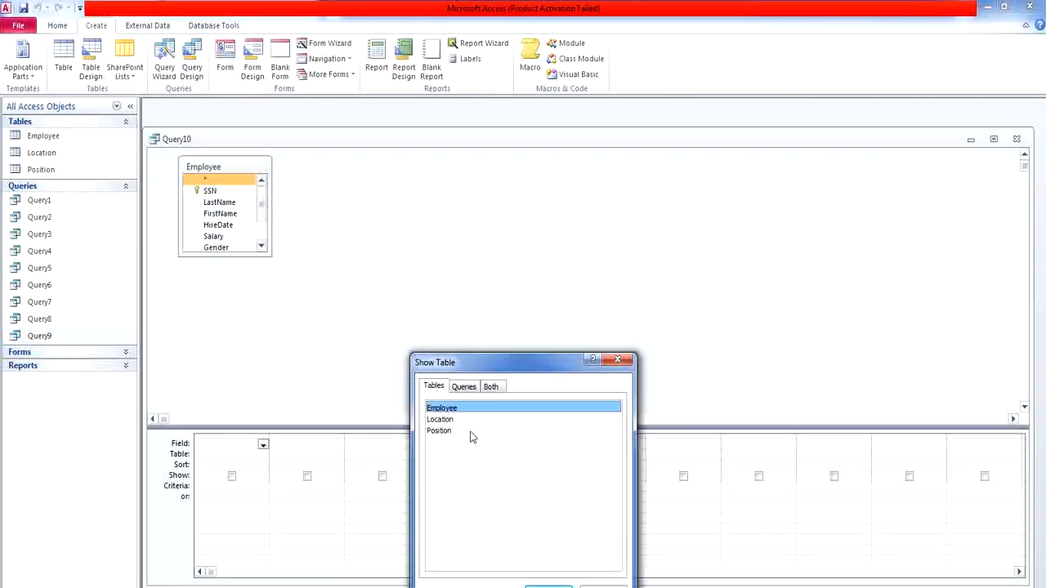
{"action": "double_click", "coordinate": [472, 433]}
{"action": "left_click", "coordinate": [603, 587]}
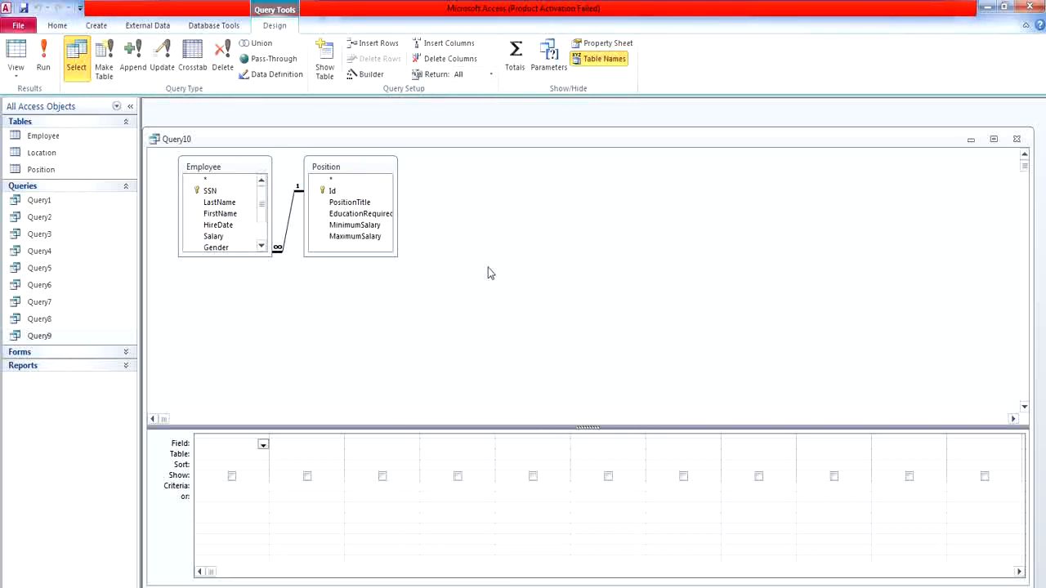
Add LastName, FirstName, PositionTitle and Performance to the Query10 grid, enlarging the Employee field list to show all its fields.
{"action": "double_click", "coordinate": [234, 206]}
{"action": "double_click", "coordinate": [237, 213]}
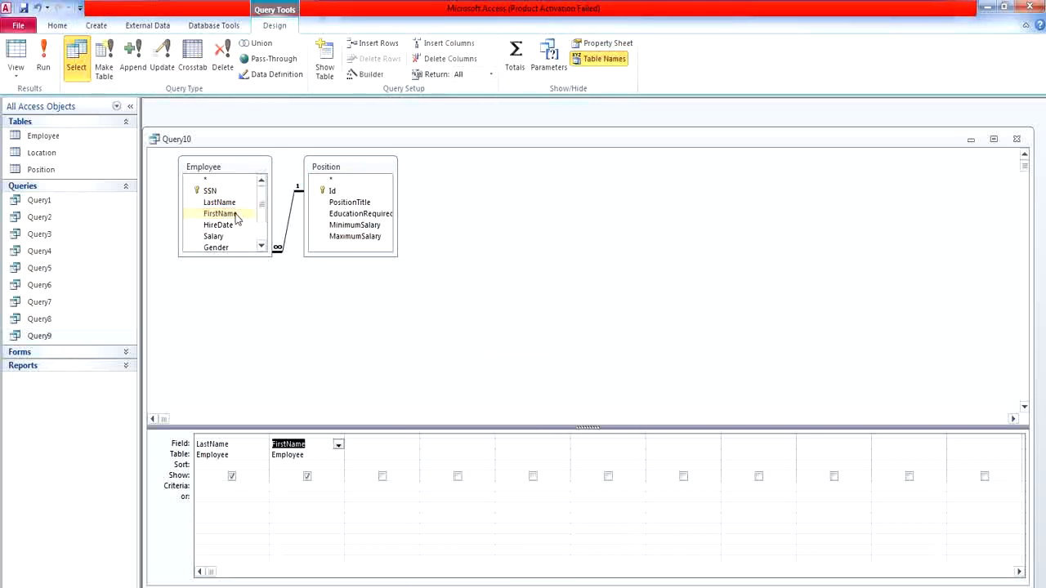
{"action": "left_click", "coordinate": [387, 207]}
{"action": "double_click", "coordinate": [387, 207]}
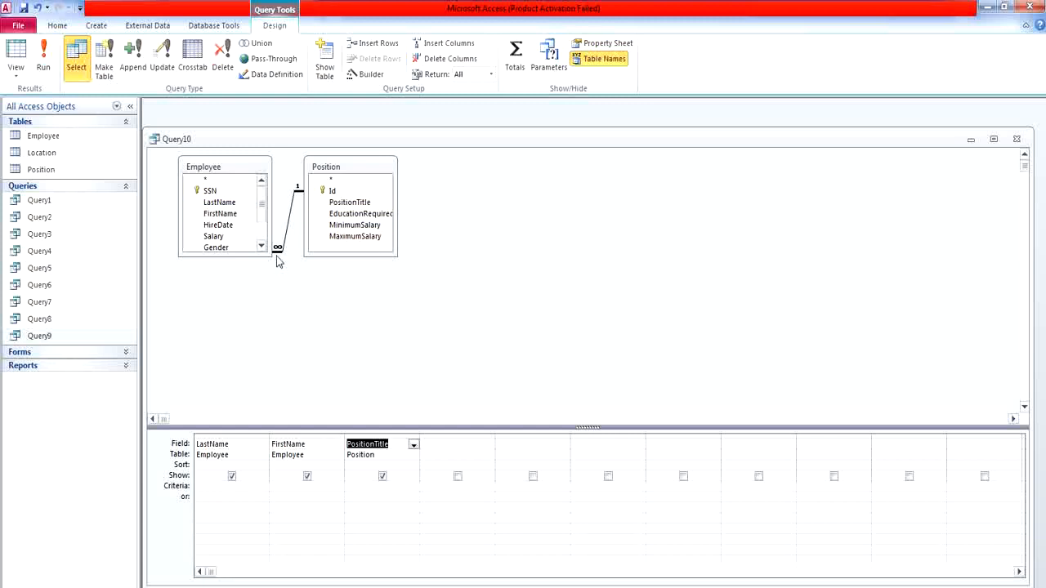
{"action": "left_click_drag", "start_coordinate": [272, 255], "coordinate": [344, 344]}
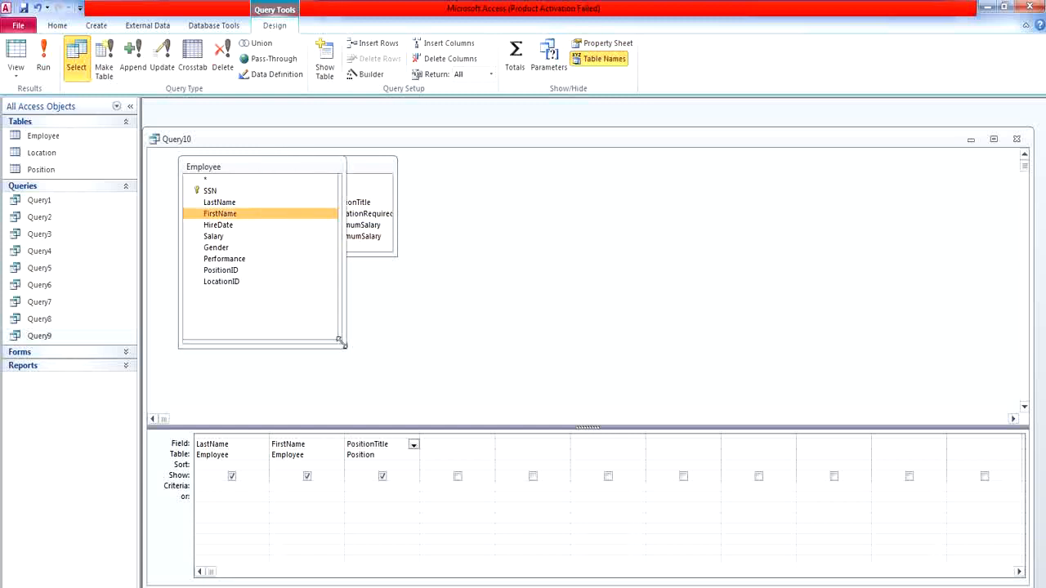
{"action": "double_click", "coordinate": [291, 260]}
Run Query10 and check the Performance column for employees with an empty rating.
{"action": "left_click", "coordinate": [43, 59]}
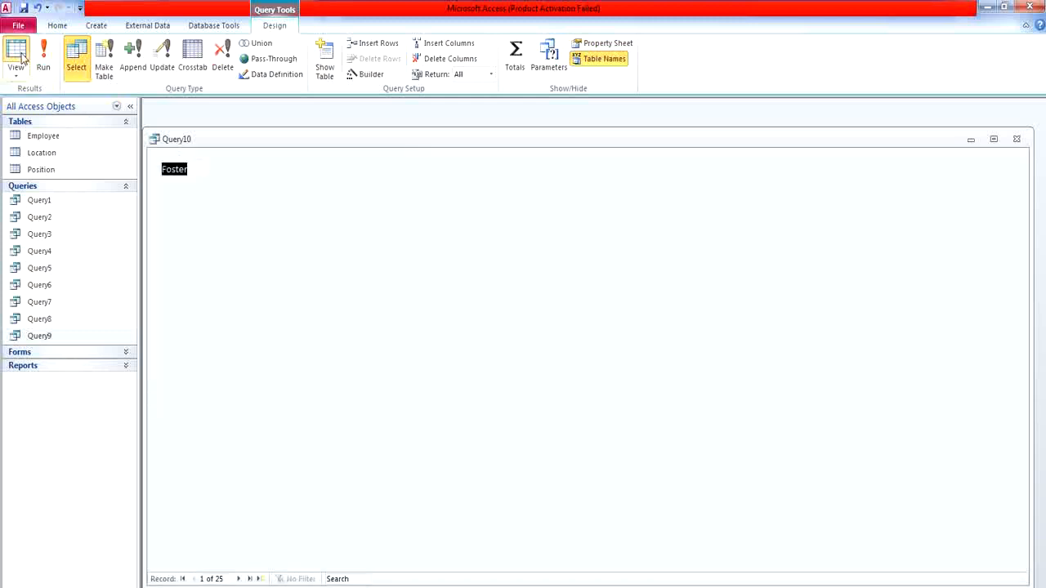
{"action": "left_click", "coordinate": [377, 212]}
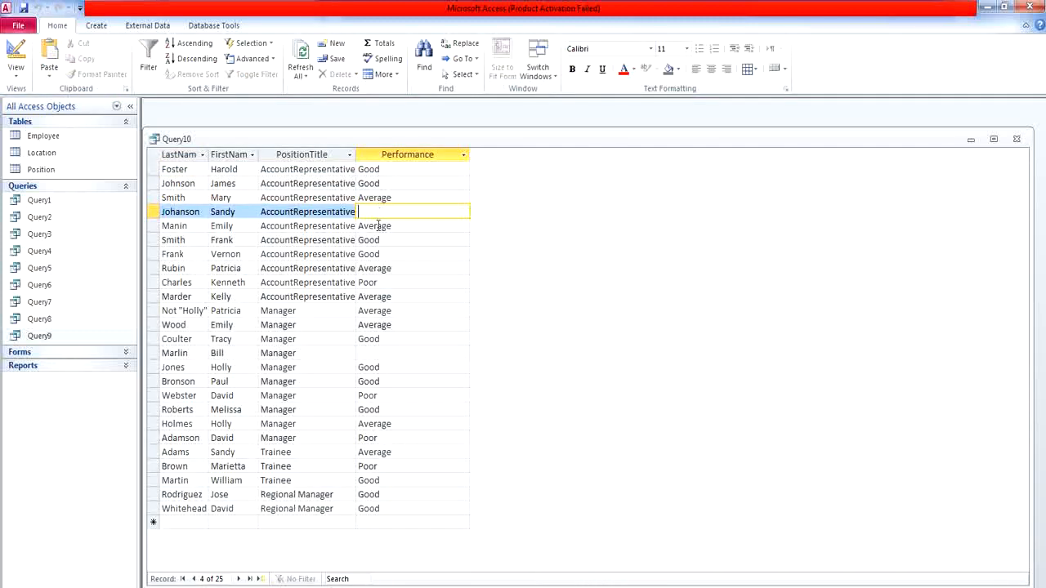
{"action": "left_click", "coordinate": [387, 352]}
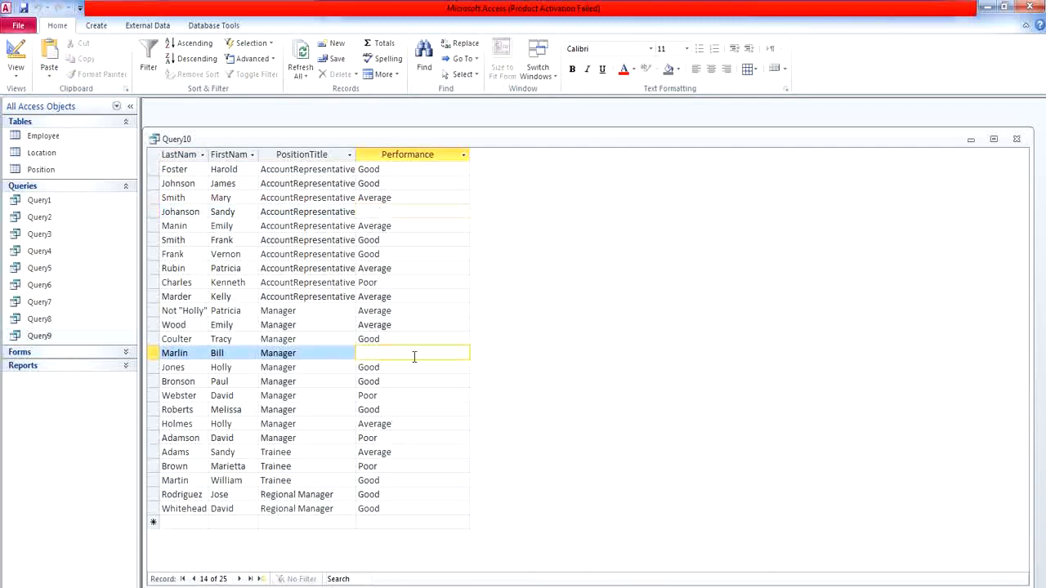
{"action": "left_click", "coordinate": [431, 212]}
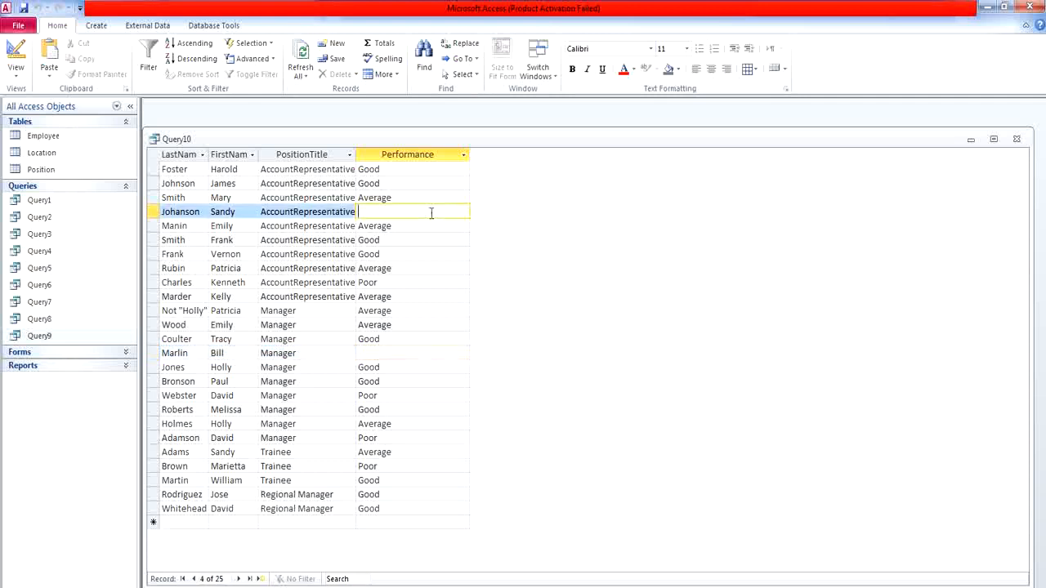
{"action": "left_click", "coordinate": [420, 353]}
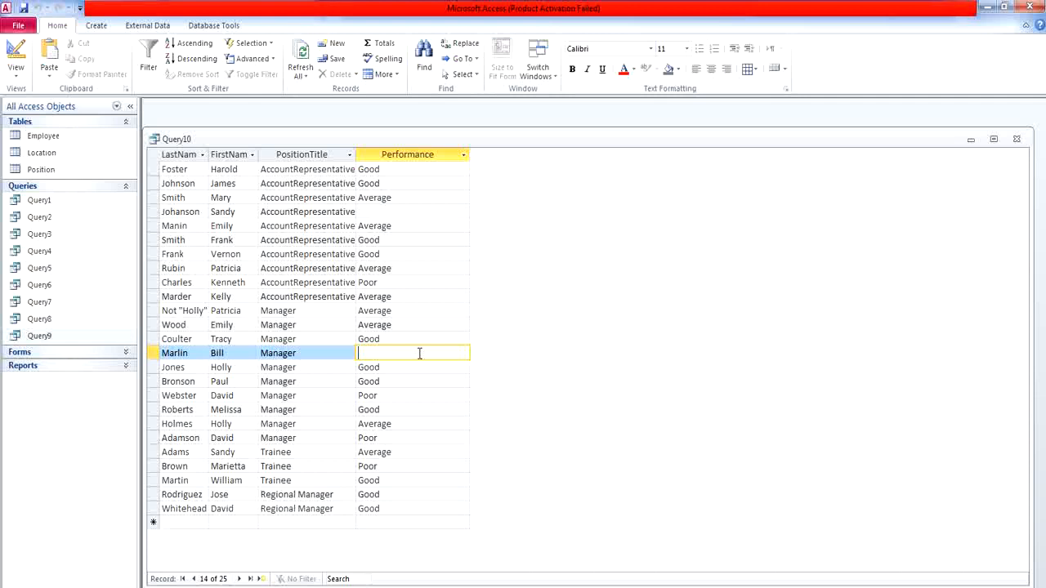
Set the PositionTitle criterion of Query10 to manager, and run the query to check the managers' Performance column for an empty rating.
{"action": "left_click", "coordinate": [18, 50]}
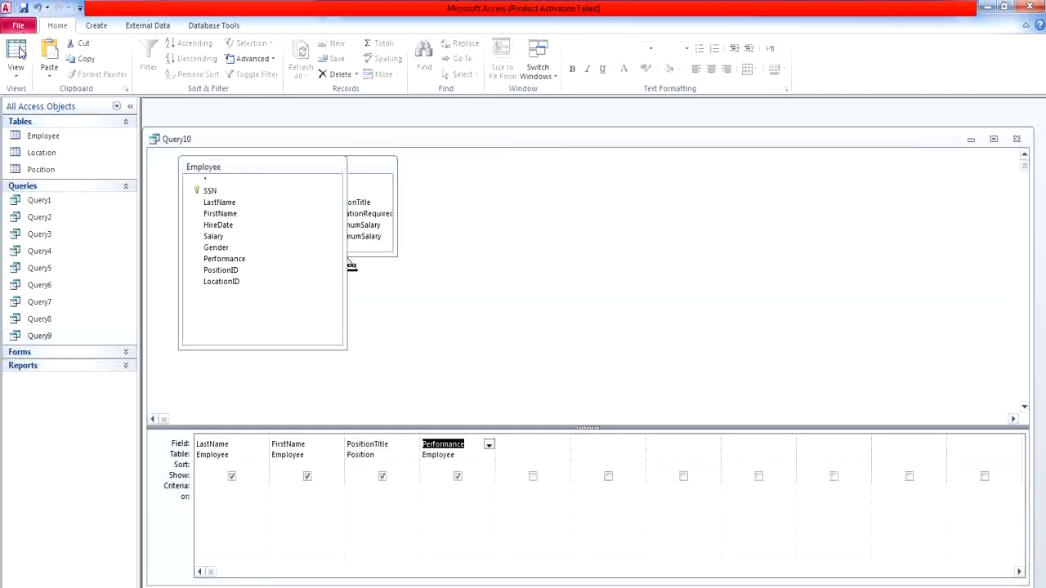
{"action": "left_click", "coordinate": [391, 488]}
{"action": "type", "text": "man"}
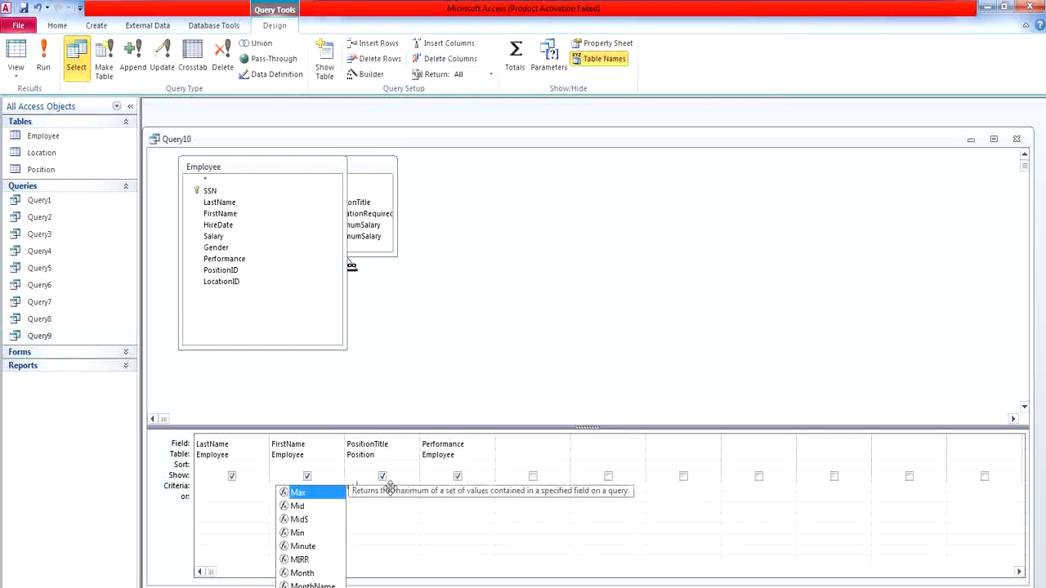
{"action": "type", "text": "age"}
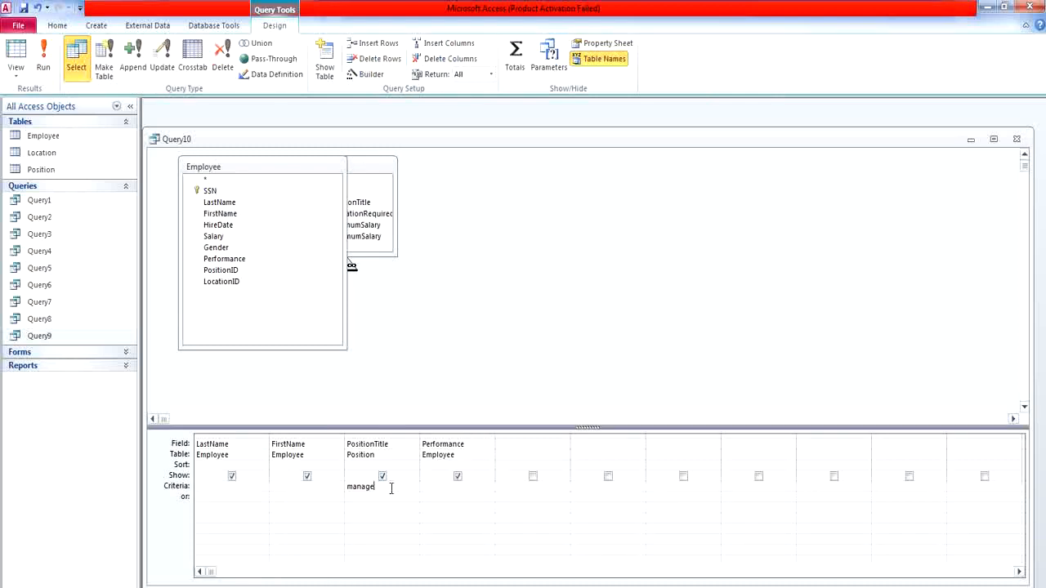
{"action": "type", "text": "r"}
{"action": "left_click", "coordinate": [38, 47]}
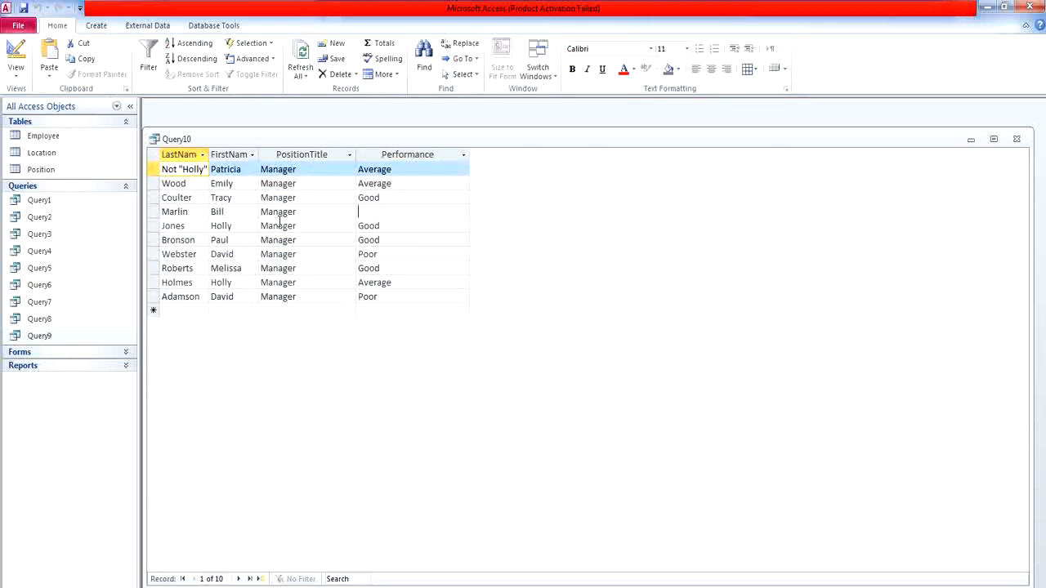
{"action": "left_click", "coordinate": [423, 213]}
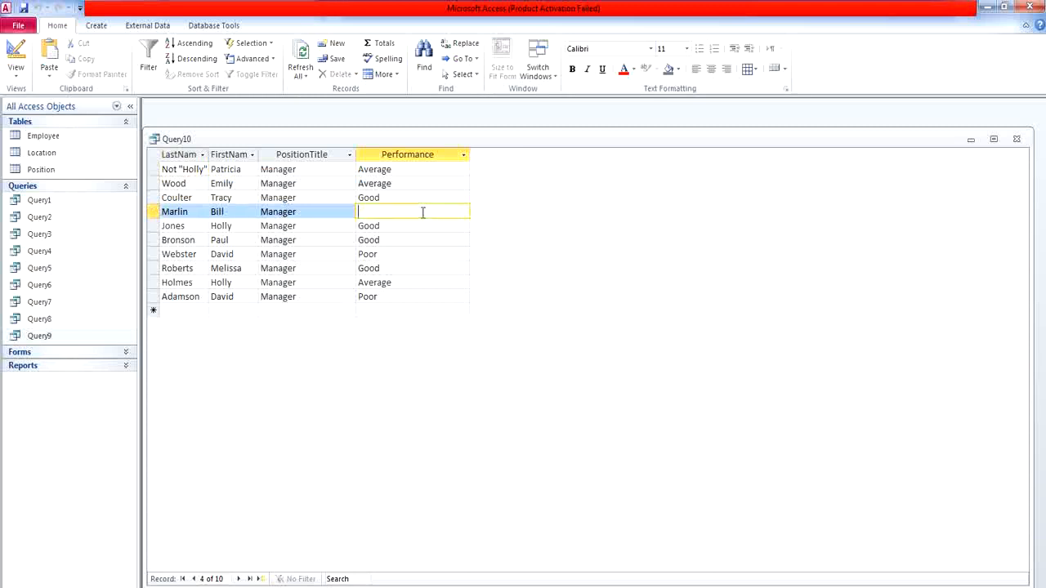
Move the Position table clear of Employee in the Query10 design, and run the query with the Performance criterion <>"".
{"action": "left_click", "coordinate": [16, 52]}
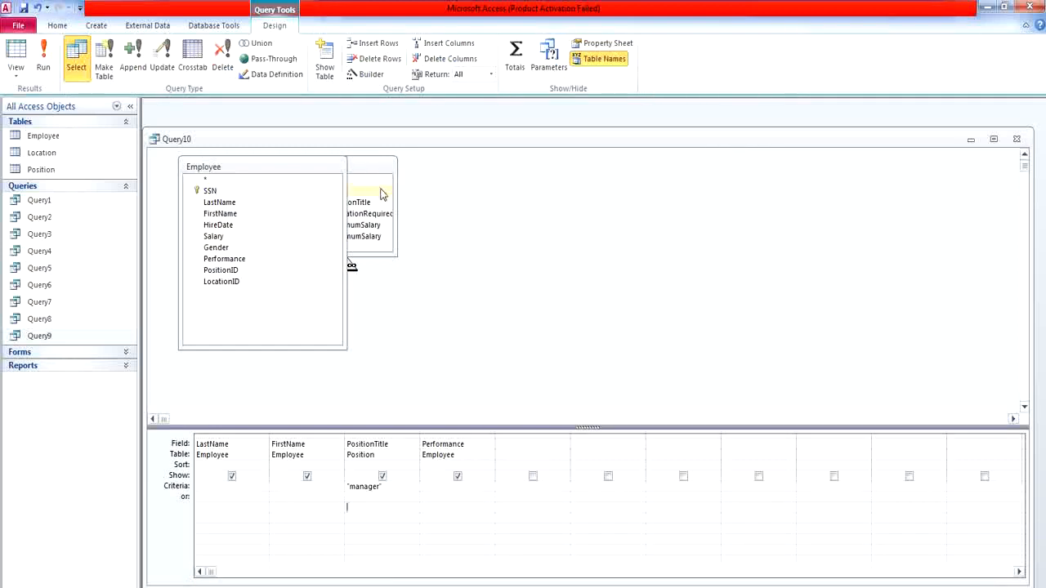
{"action": "left_click_drag", "start_coordinate": [385, 171], "coordinate": [623, 214]}
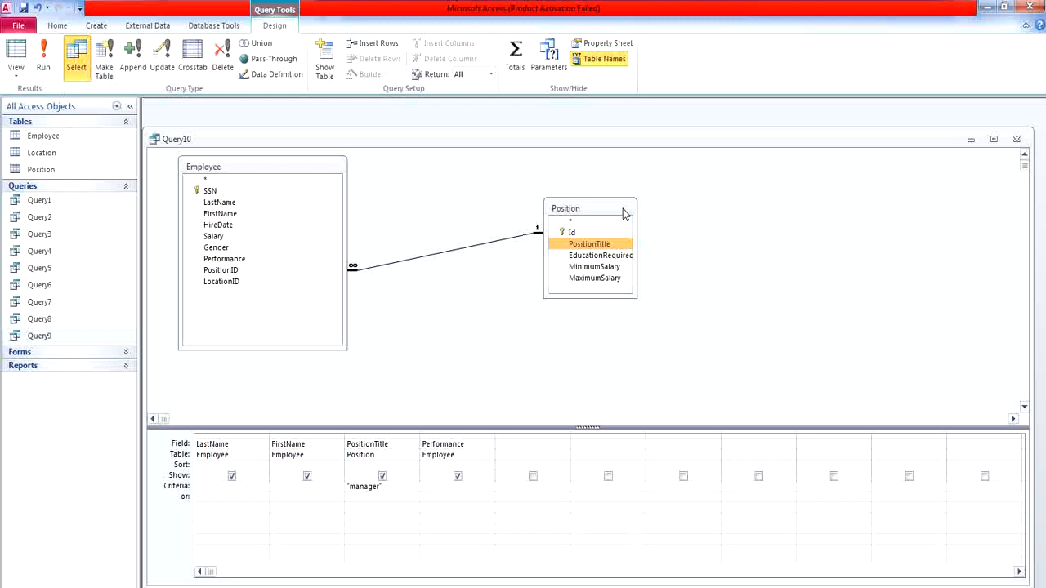
{"action": "left_click", "coordinate": [482, 485]}
{"action": "type", "text": "<>"}
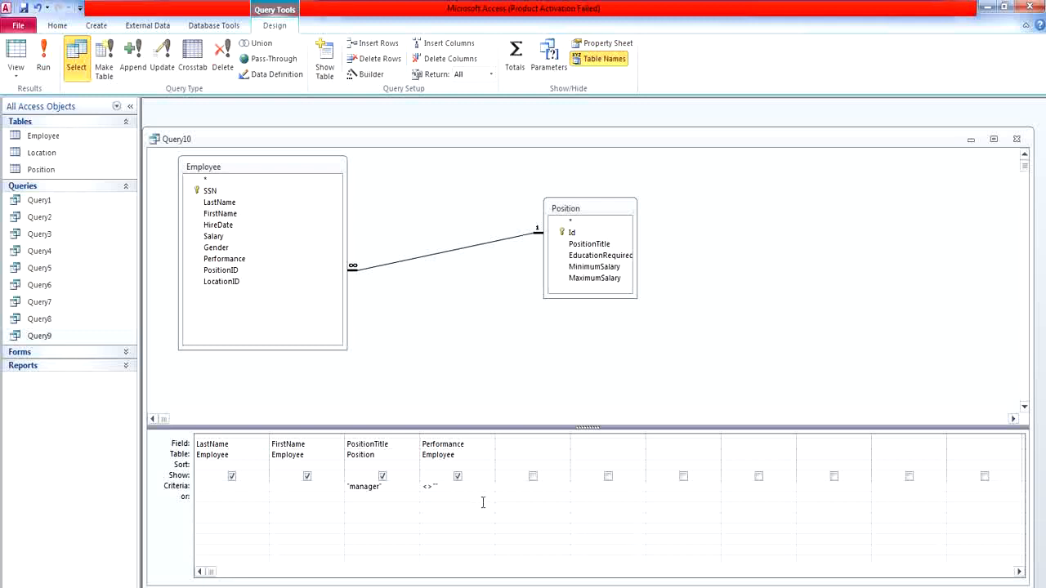
{"action": "left_click", "coordinate": [467, 507]}
{"action": "left_click", "coordinate": [42, 59]}
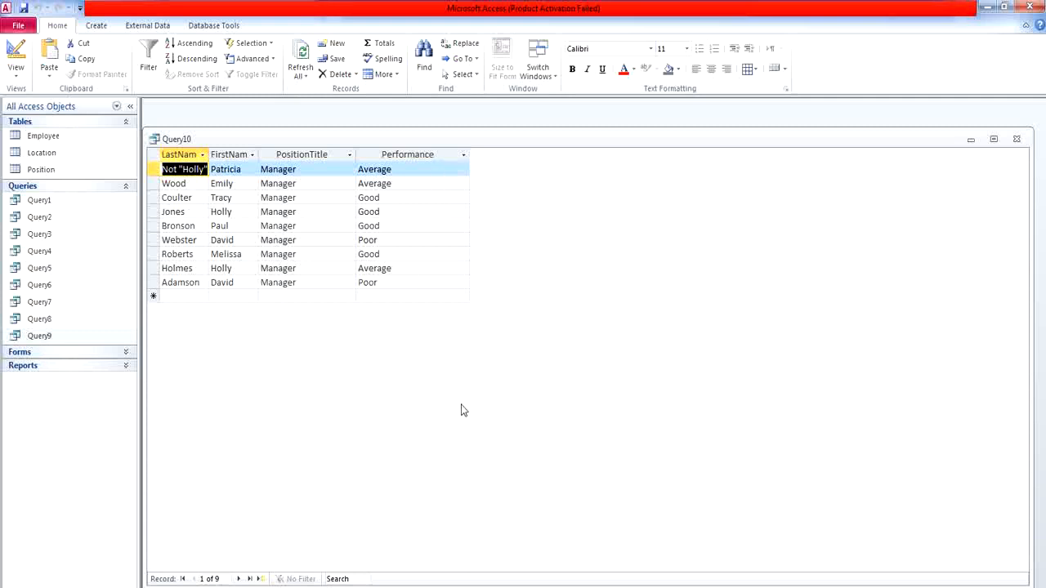
Close the query with its changes saved under the name Query10, and exit Access.
{"action": "left_click", "coordinate": [1017, 139]}
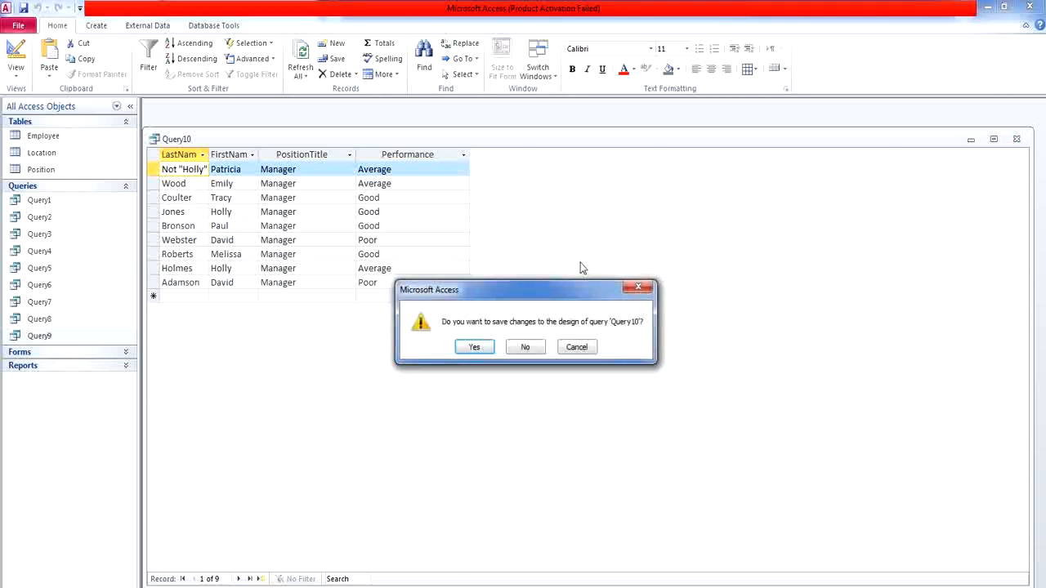
{"action": "left_click", "coordinate": [474, 347]}
{"action": "left_click", "coordinate": [515, 239]}
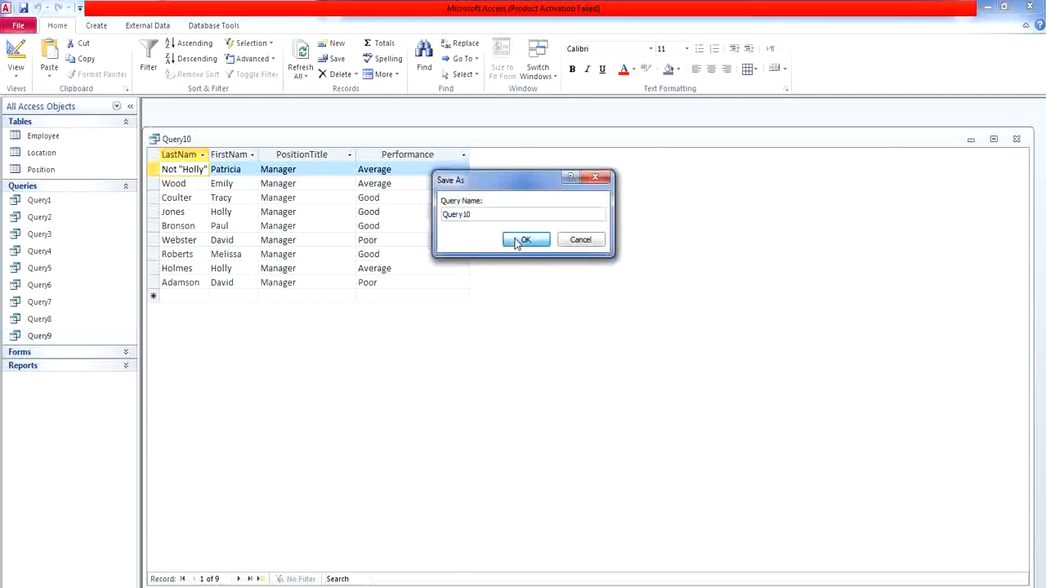
{"action": "left_click", "coordinate": [1038, 6]}
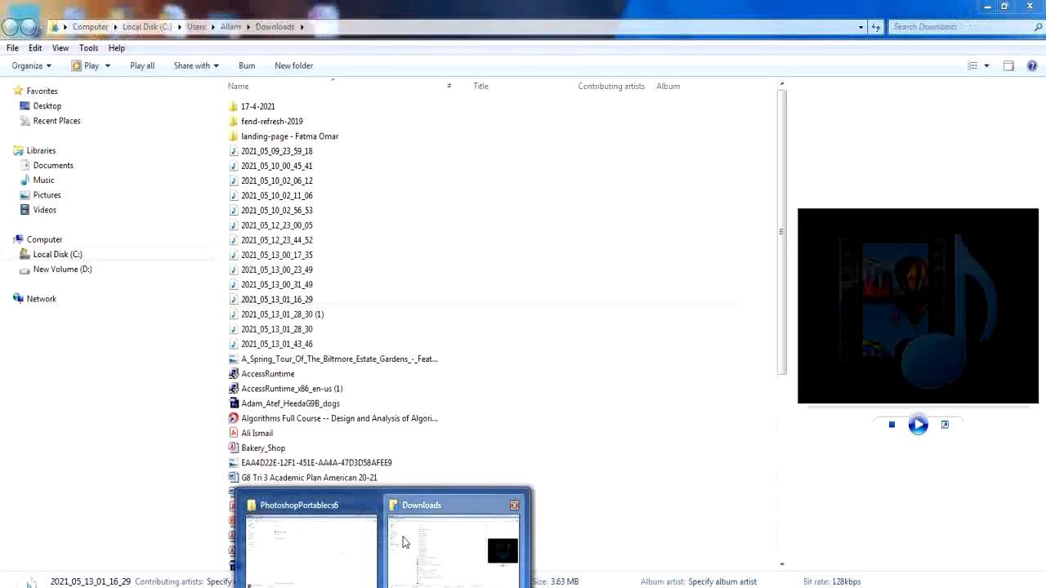
Switch to the Downloads folder in Windows Explorer and select the gsdb database file.
{"action": "left_click", "coordinate": [401, 542]}
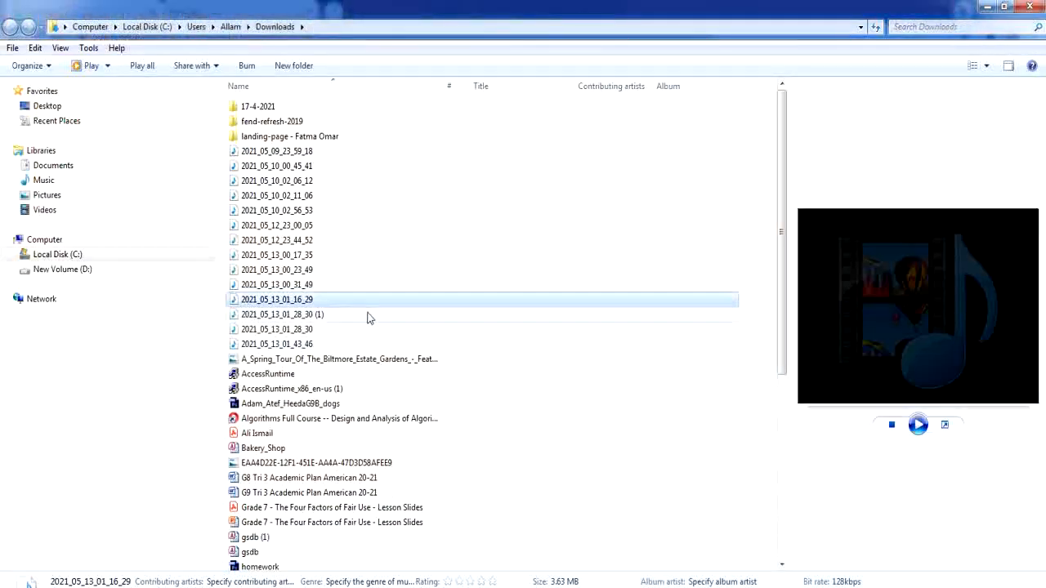
{"action": "left_click", "coordinate": [368, 555]}
{"action": "scroll", "coordinate": [787, 343], "scroll_direction": "down", "scroll_amount": 2}
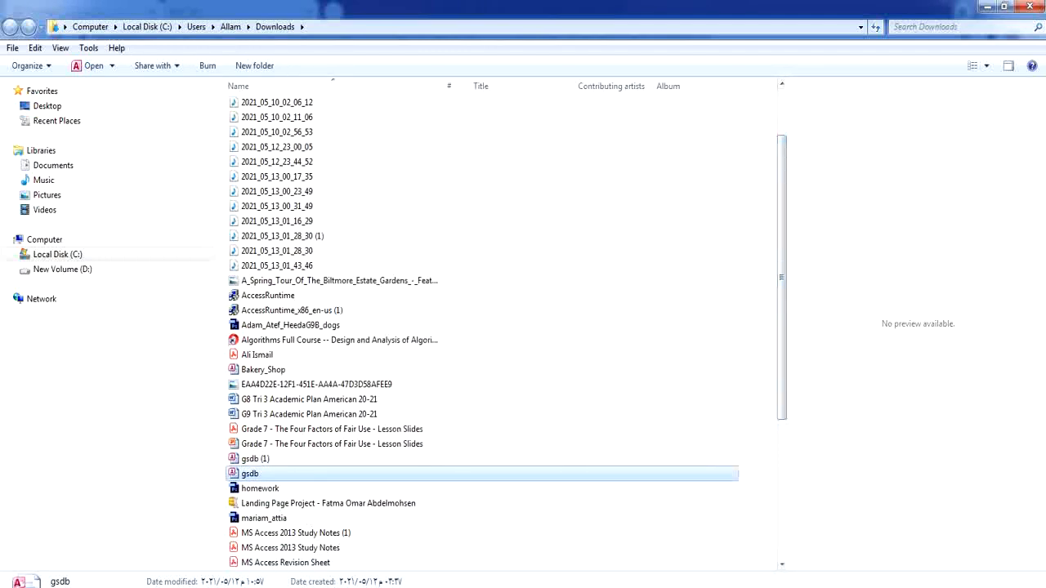
{"action": "mouse_move", "coordinate": [343, 587]}
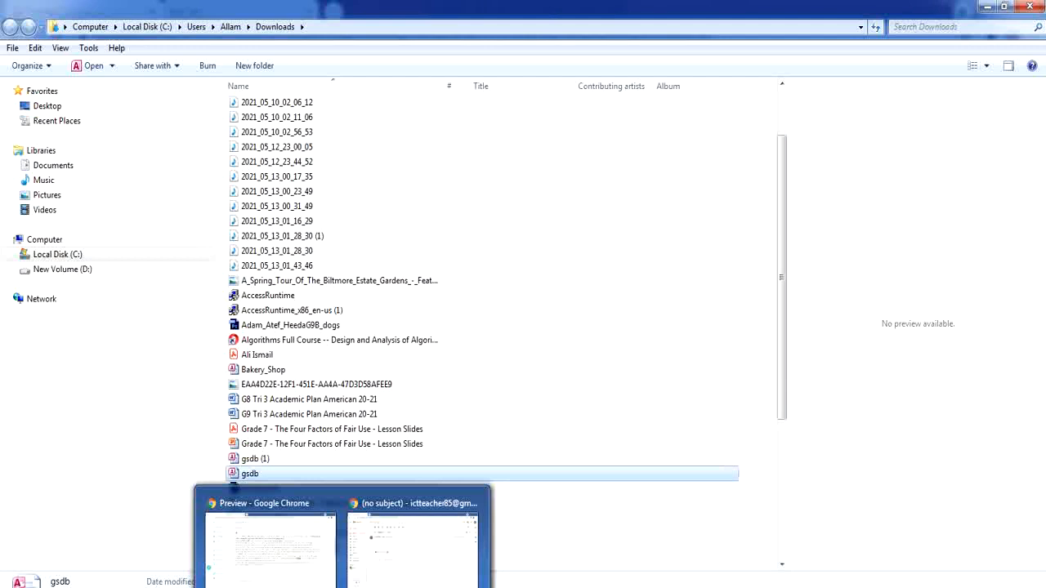